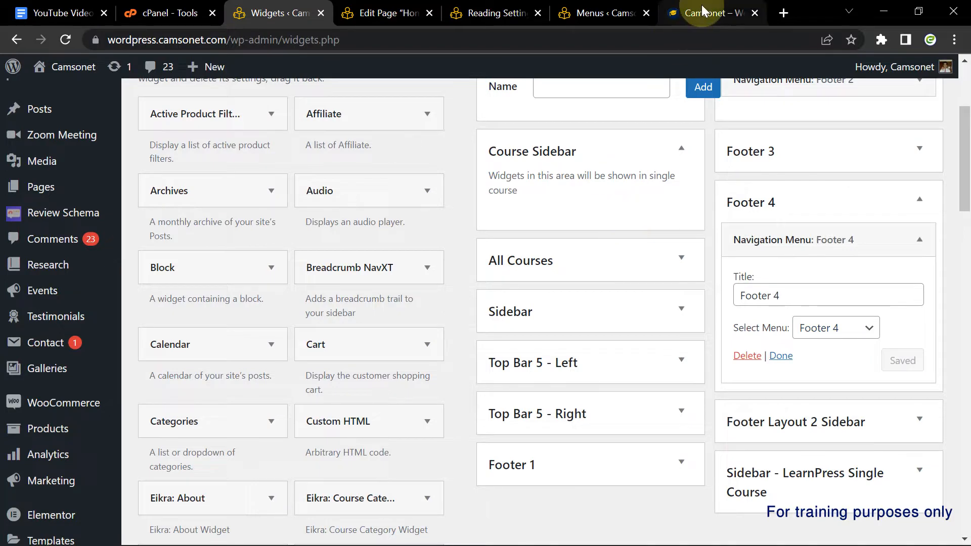
- Examine the homepage footer, marking the empty footer area and the social-icons and copyright area with two green rectangles
left_click(66, 40)
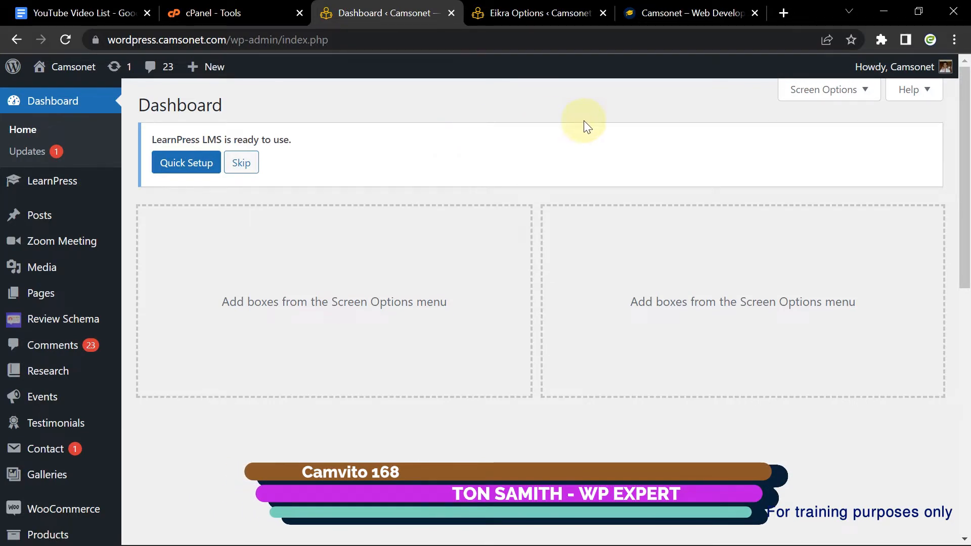
left_click(672, 12)
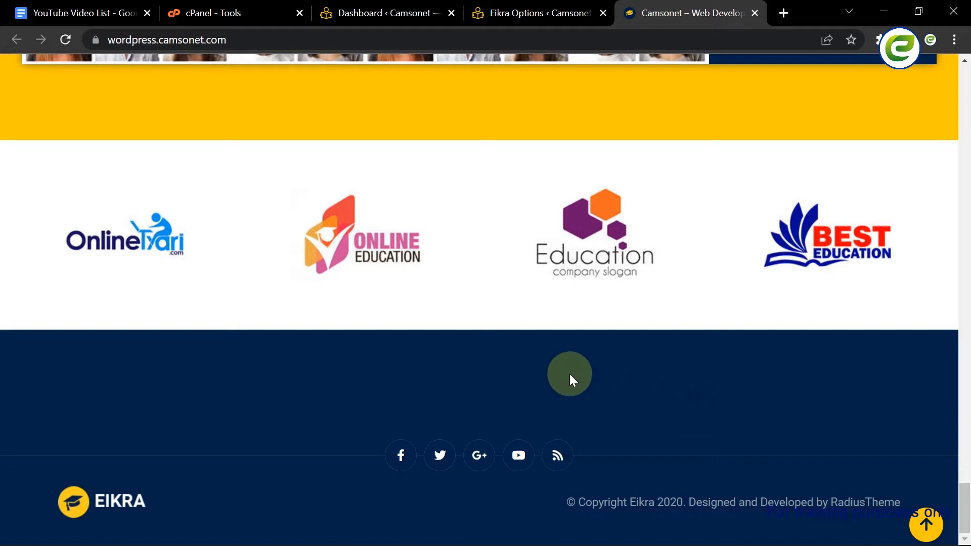
key("ctrl+alt+d")
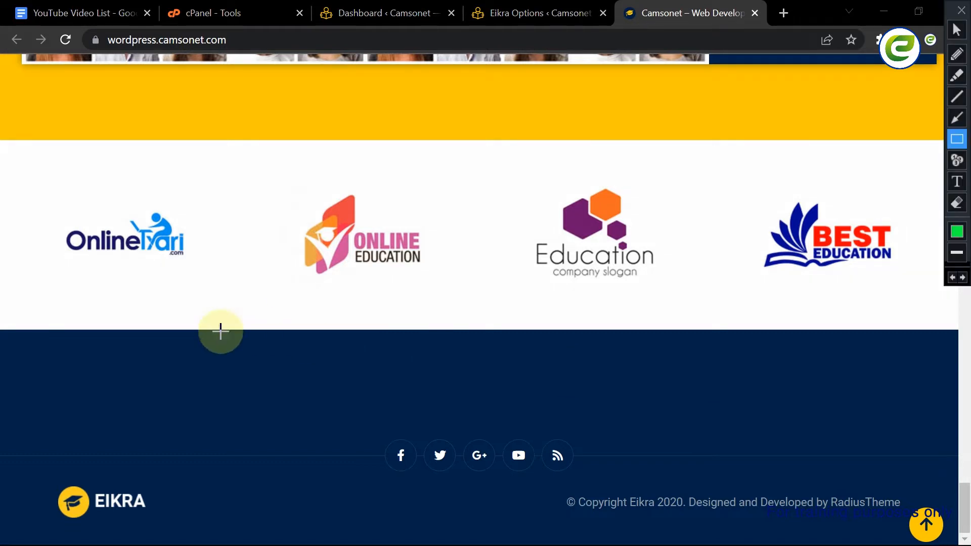
mouse_move(3, 329)
left_mouse_down()
mouse_move(579, 325)
mouse_move(960, 336)
mouse_move(950, 393)
mouse_move(956, 446)
mouse_move(955, 432)
left_mouse_up()
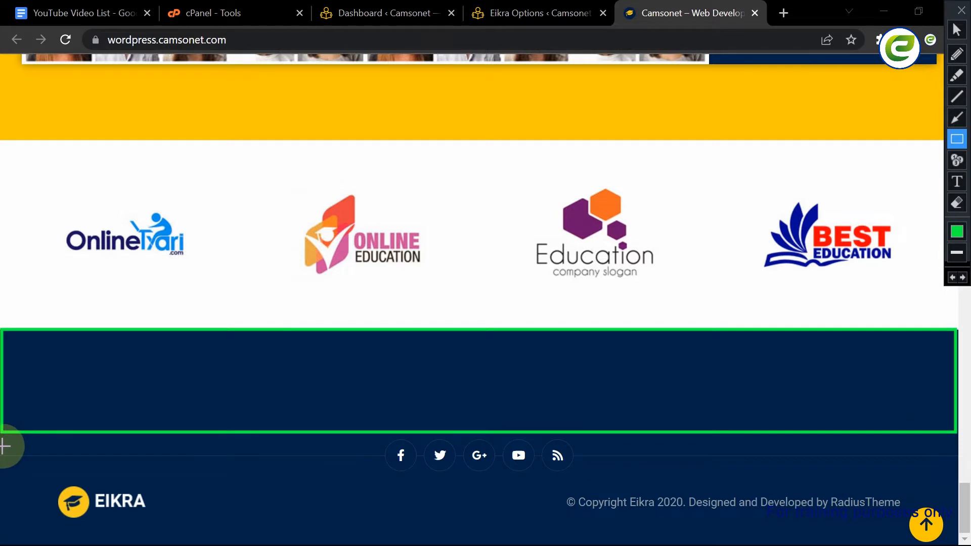
mouse_move(2, 446)
left_mouse_down()
mouse_move(707, 488)
mouse_move(965, 543)
left_mouse_up()
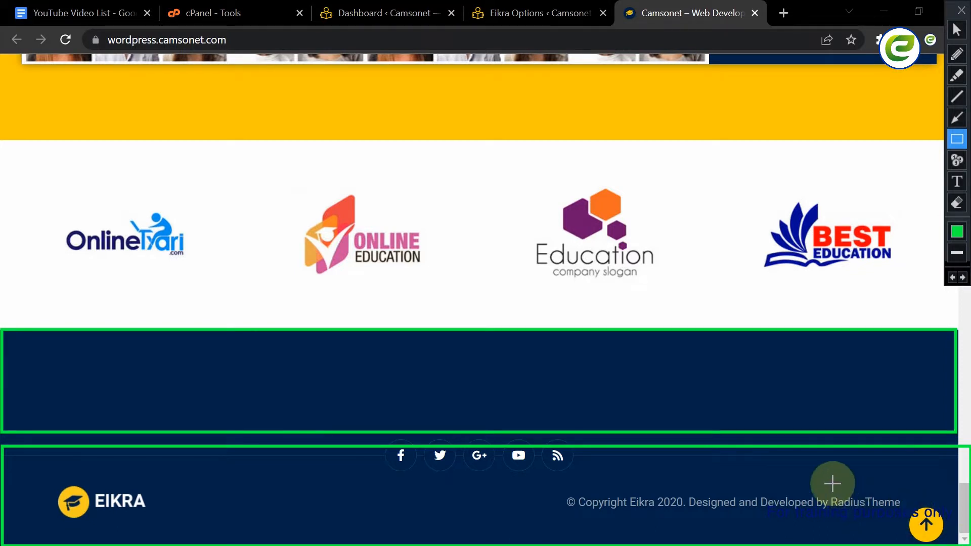
key("Escape")
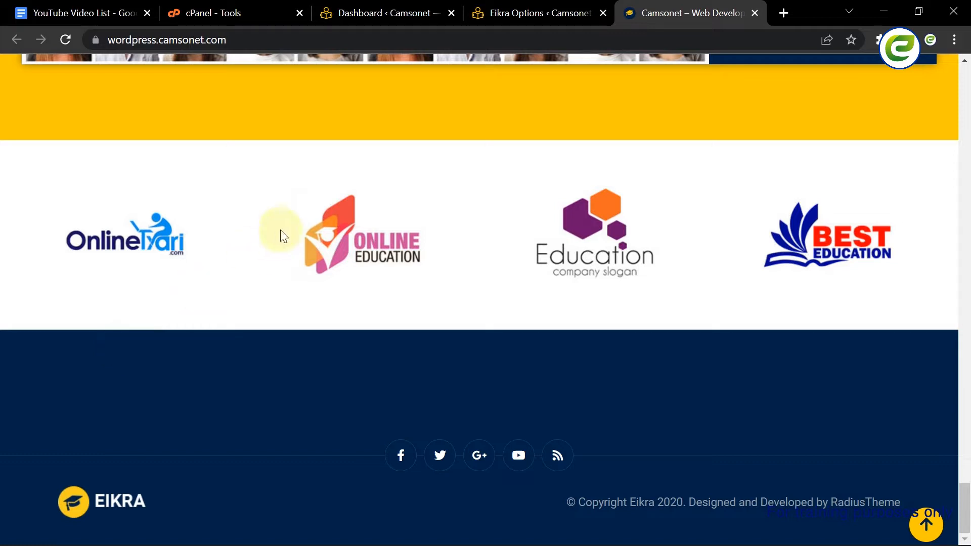
- Review the Eikra theme's footer options, including the layouts, Footer Area settings and Copyright Area settings
left_click(502, 13)
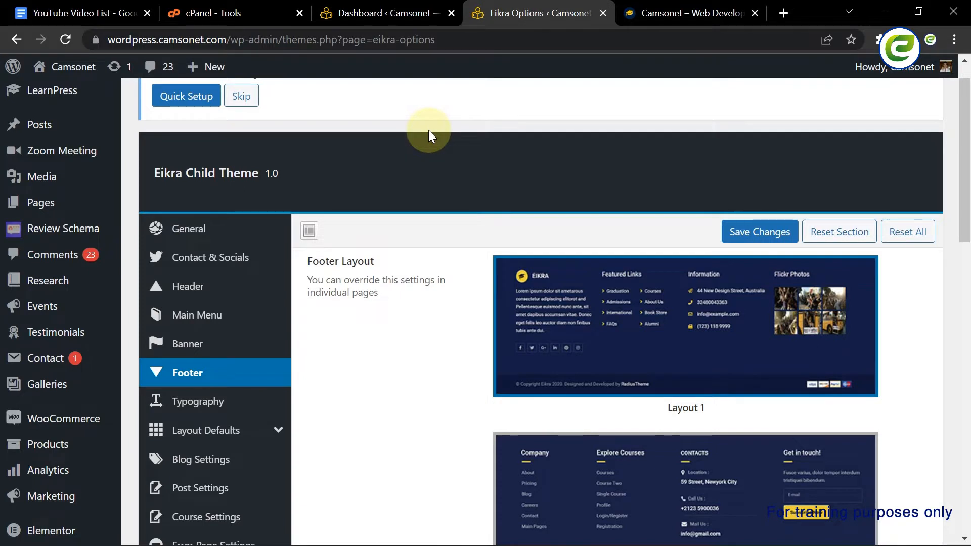
scroll(429, 130, "up", 1)
scroll(429, 130, "down", 3)
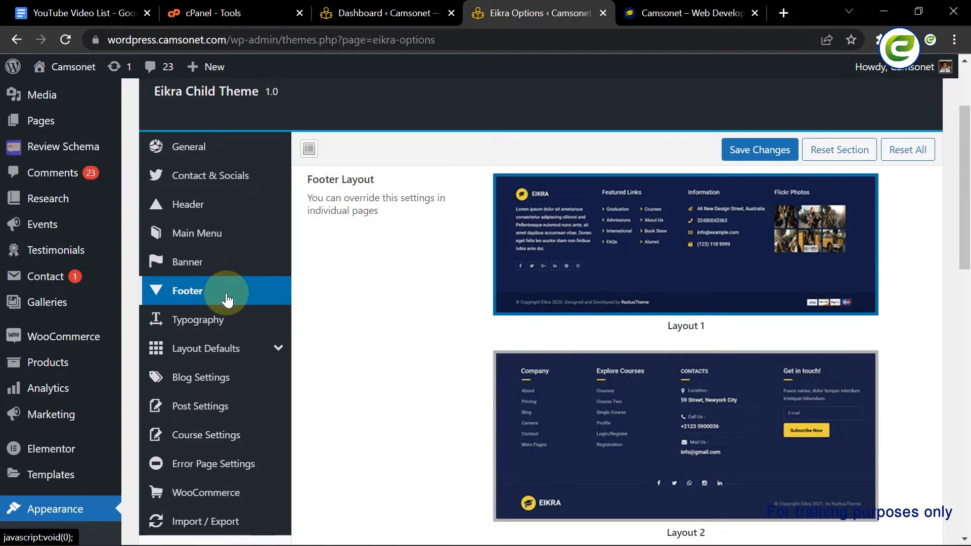
scroll(223, 303, "down", 2)
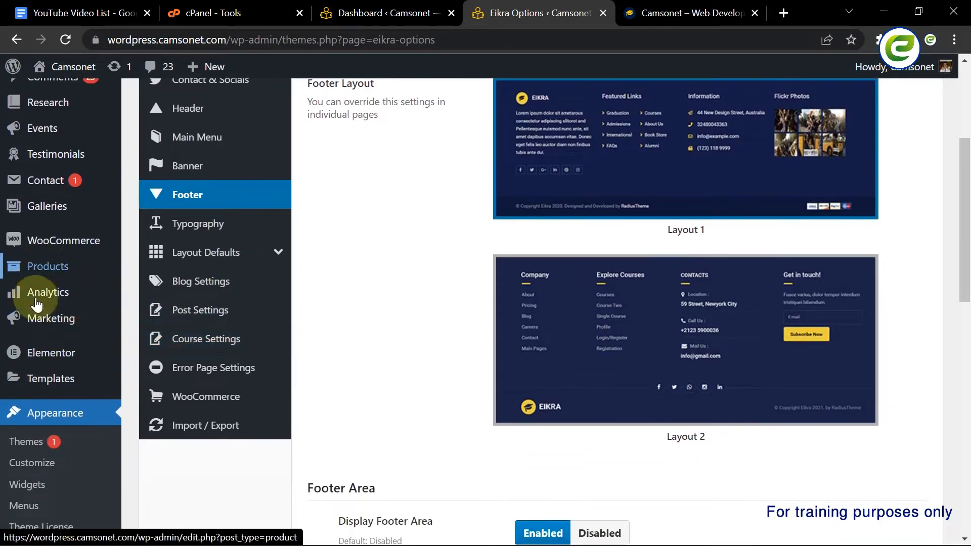
scroll(91, 434, "down", 3)
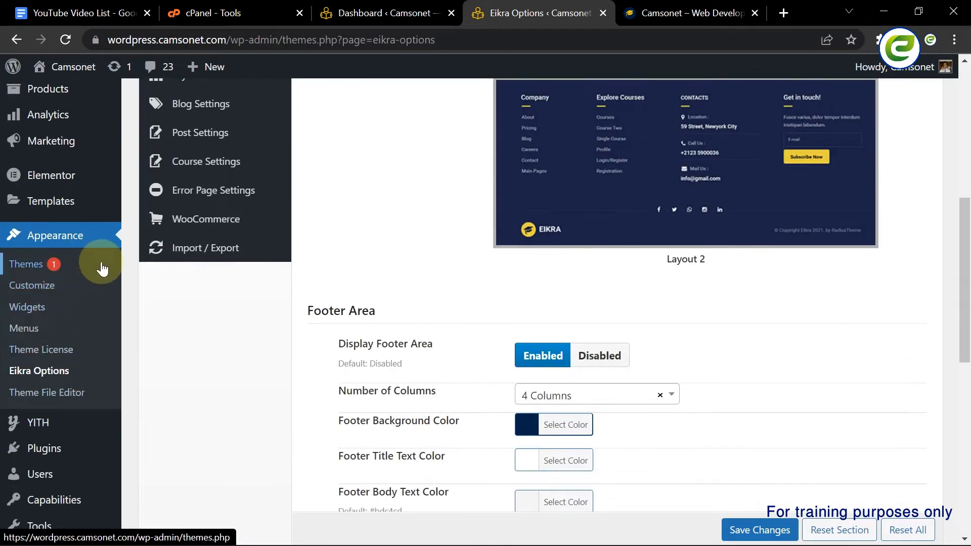
scroll(101, 267, "down", 4)
mouse_move(109, 389)
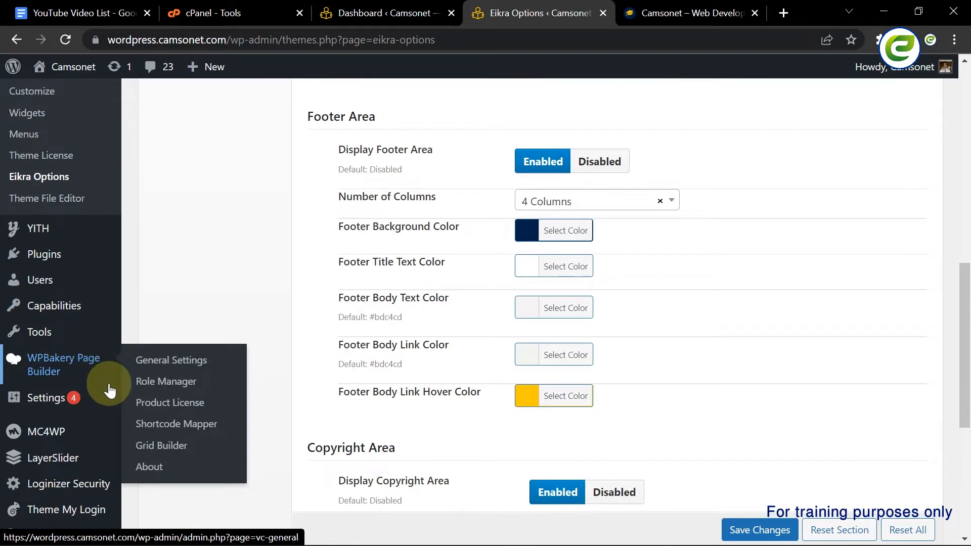
scroll(106, 388, "down", 2)
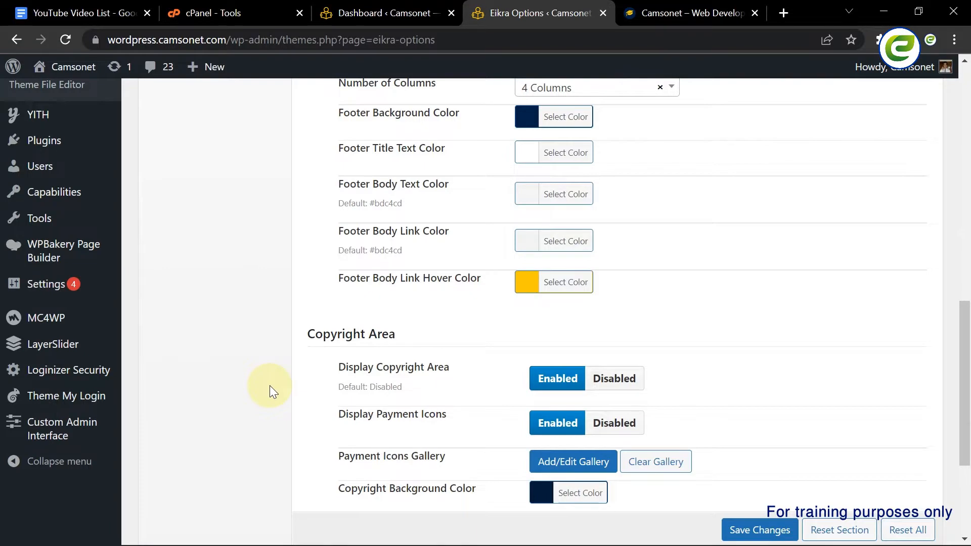
scroll(269, 385, "up", 10)
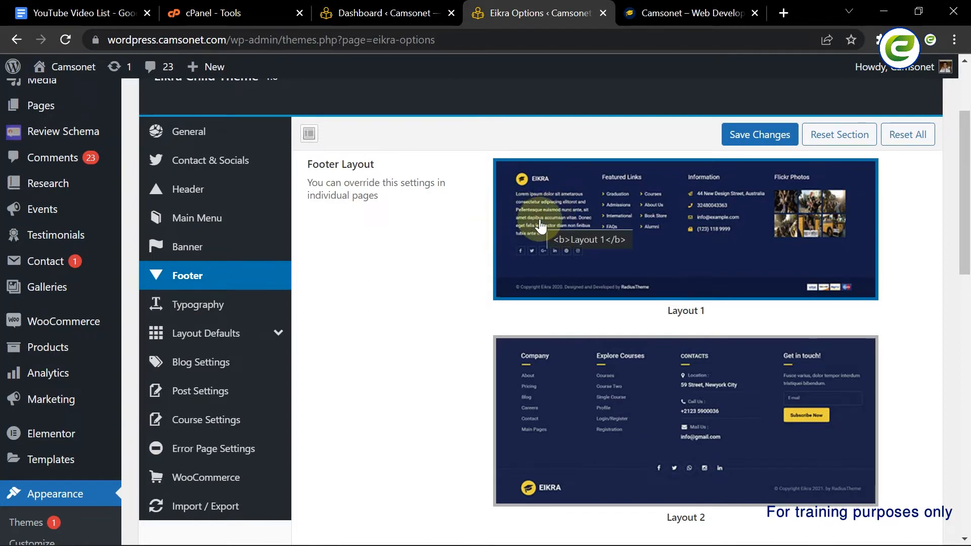
- Annotate the two footer layout previews on screen with the number markers 1 and 2
key("ctrl+alt+d")
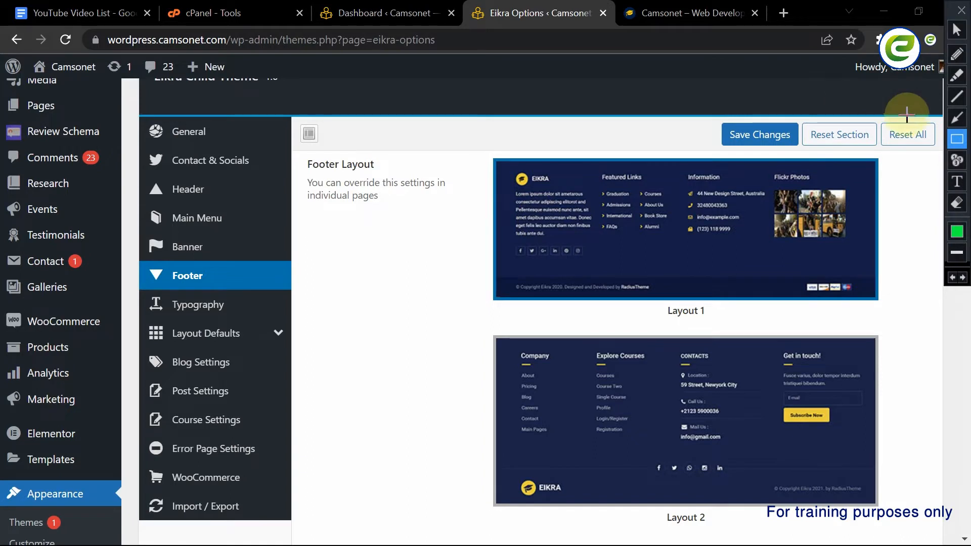
left_click(955, 161)
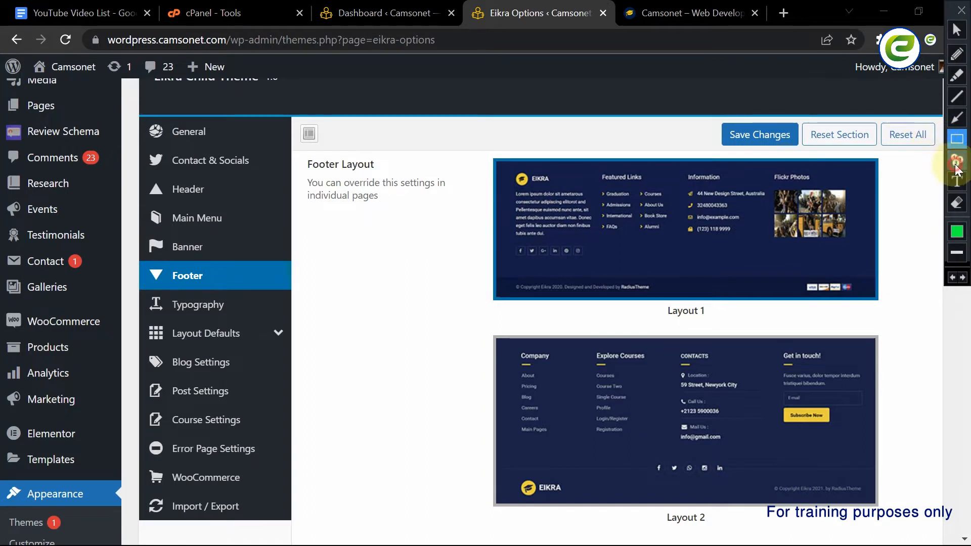
left_click(457, 220)
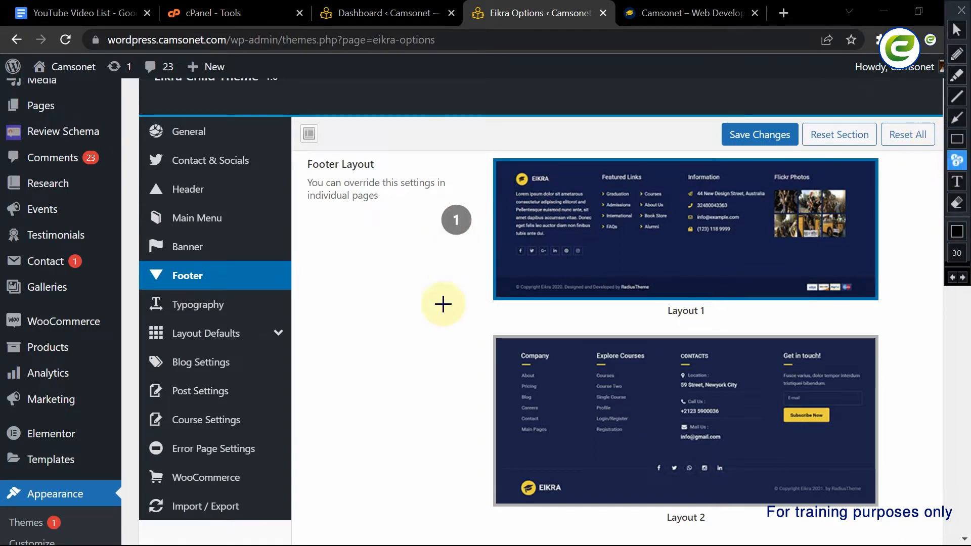
left_click(465, 423)
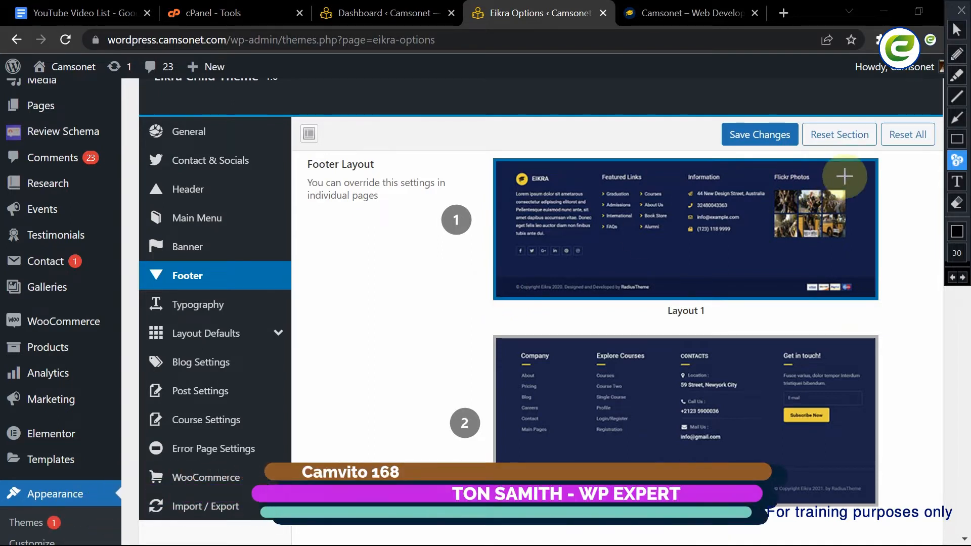
- Mark Layout 1's first three columns and both layouts' social icons and copyright text with green arrows, and clear the annotations
left_click(957, 119)
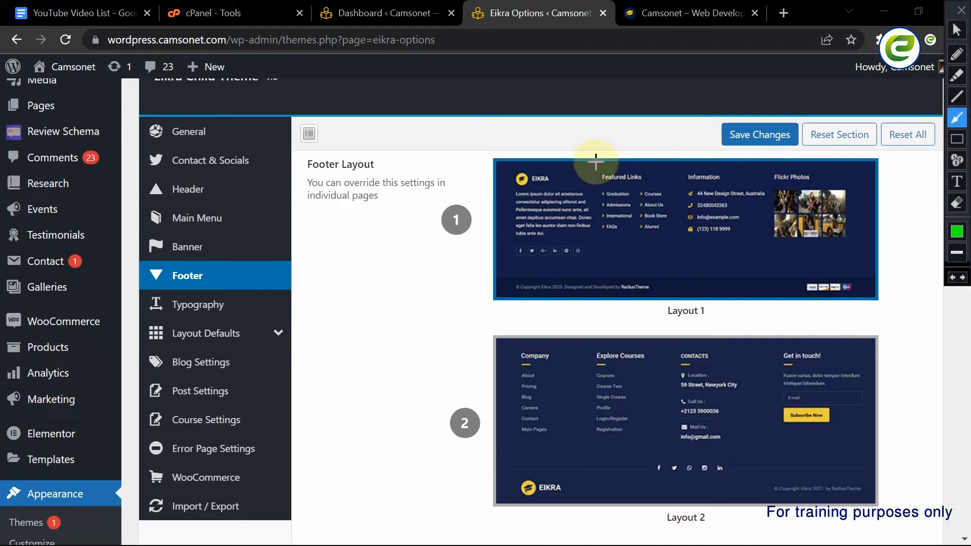
left_click_drag(546, 112, 548, 192)
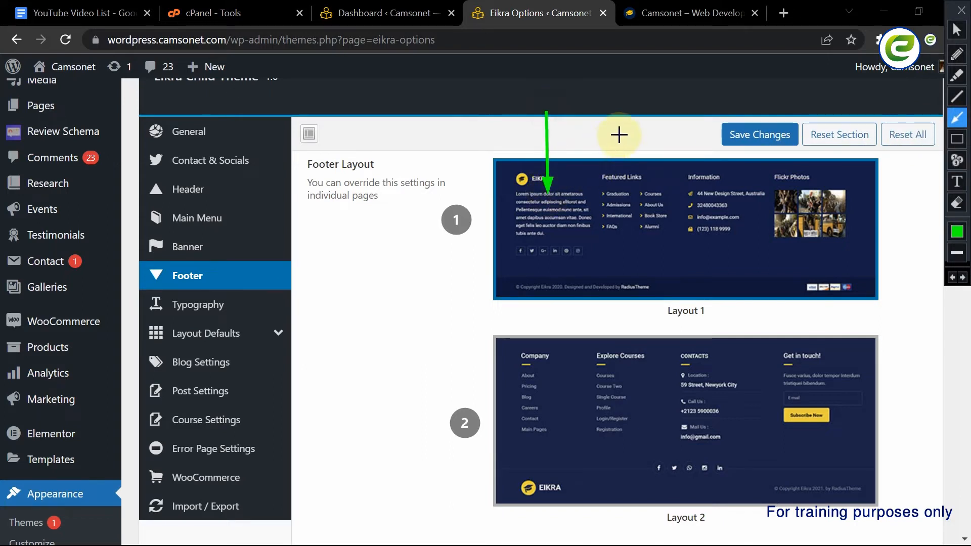
left_click_drag(619, 126, 619, 191)
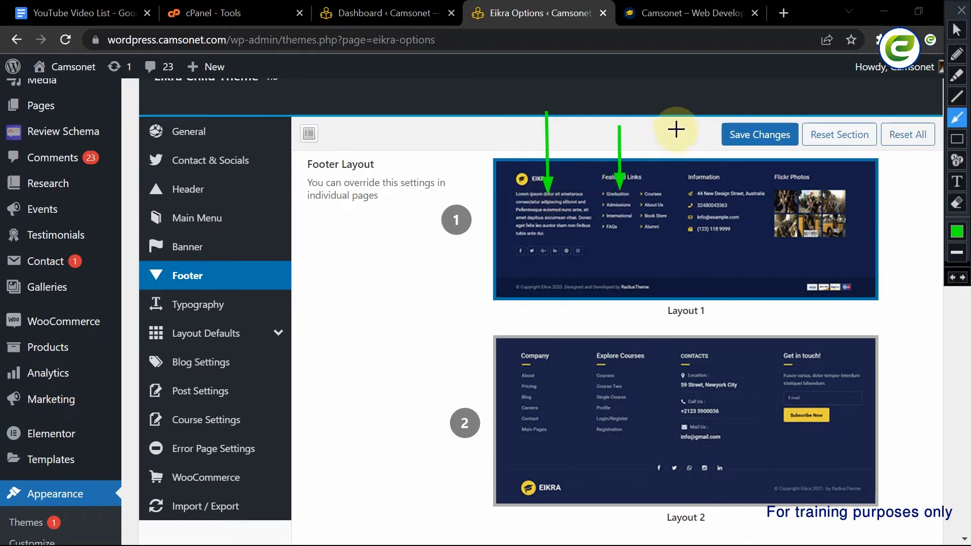
left_click_drag(692, 125, 703, 175)
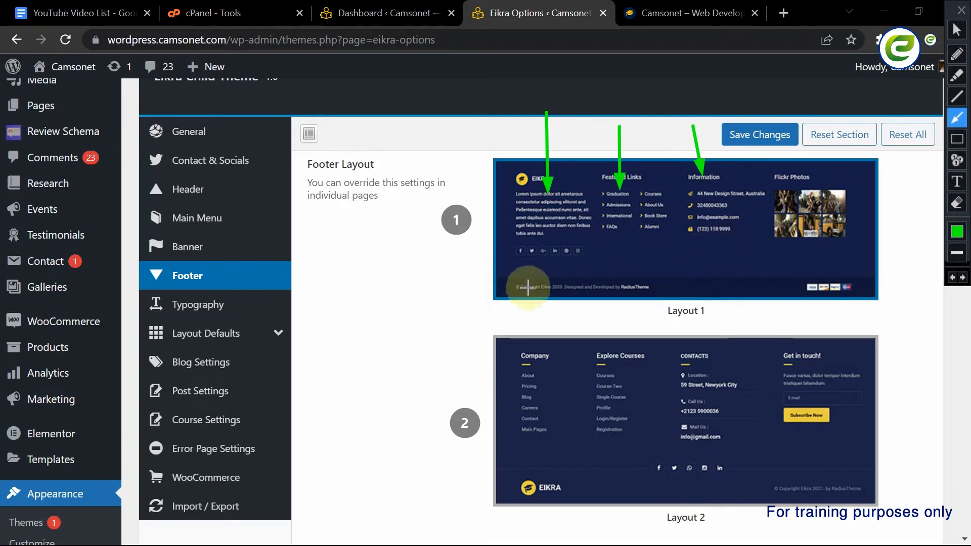
left_click_drag(464, 295, 539, 259)
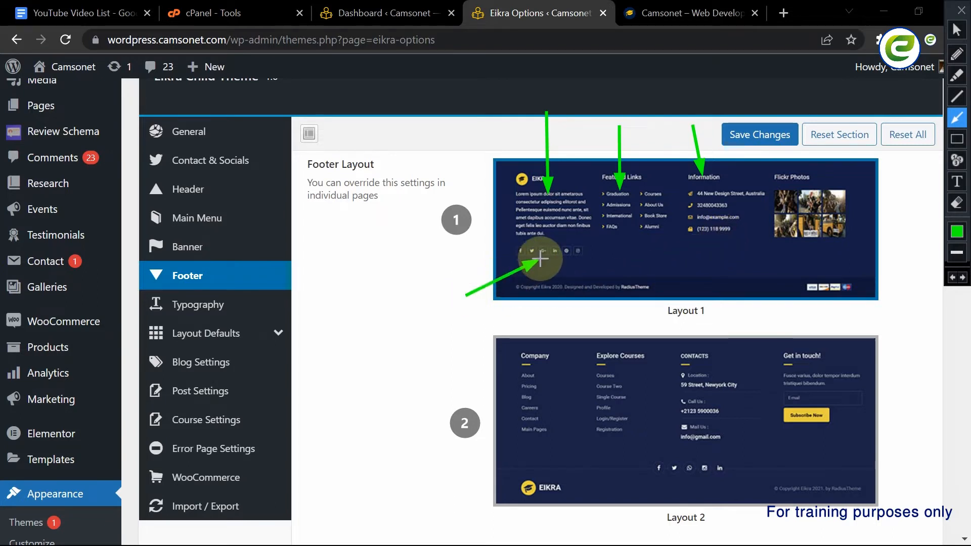
left_click_drag(880, 470, 734, 469)
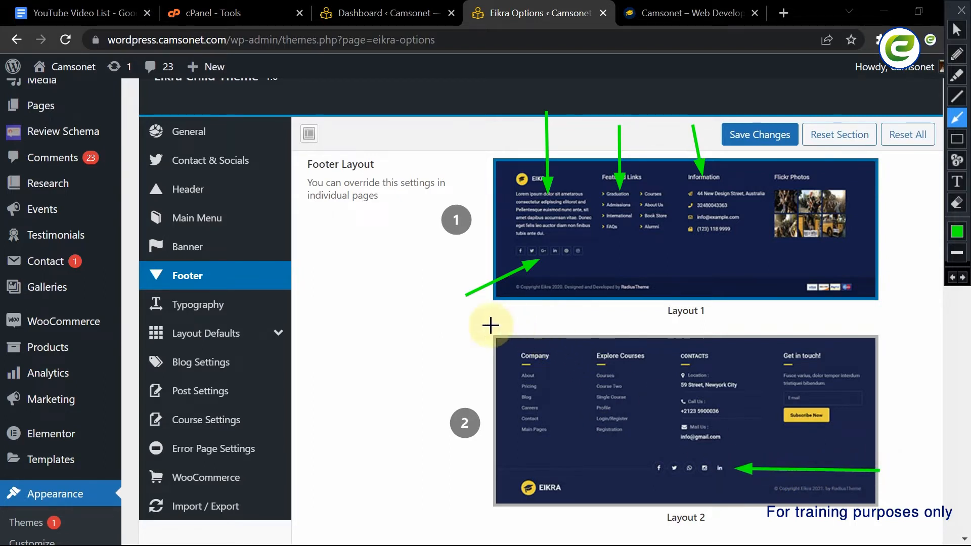
left_click_drag(478, 326, 551, 292)
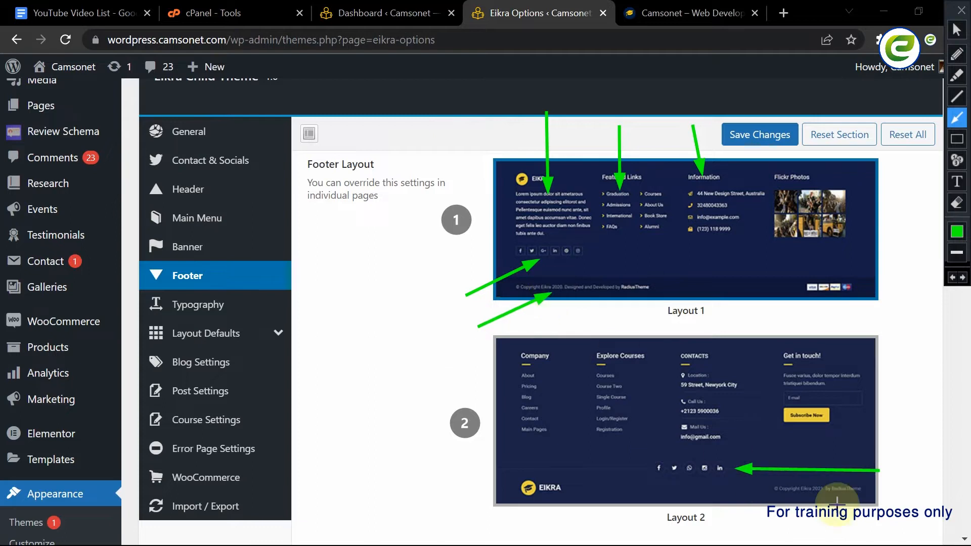
left_click_drag(906, 512, 832, 496)
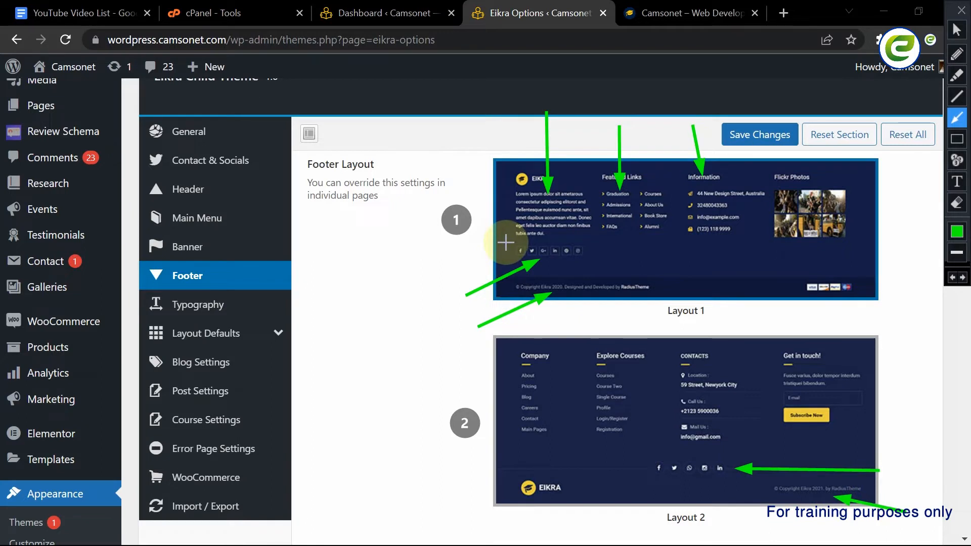
key("Escape")
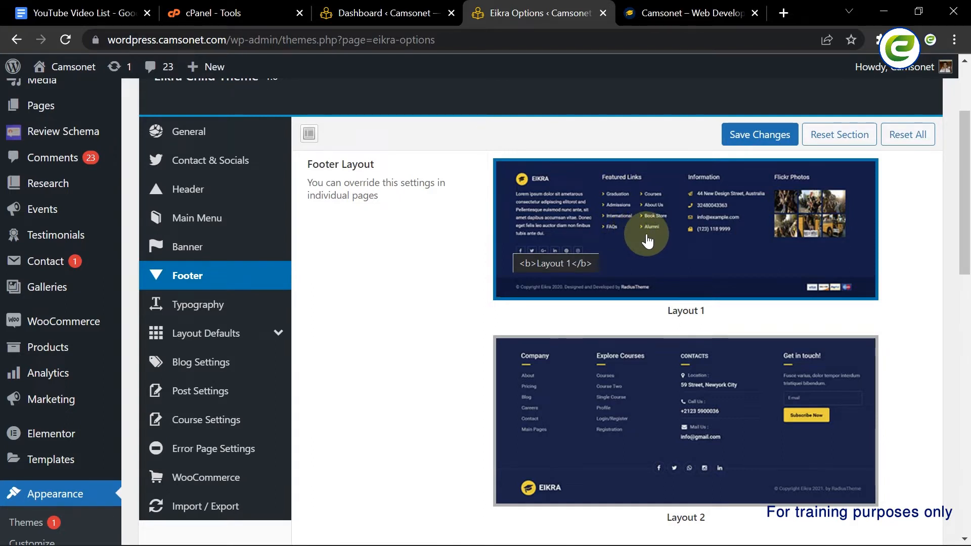
- Select Layout 1 as the footer layout and save the theme option changes
left_click(698, 229)
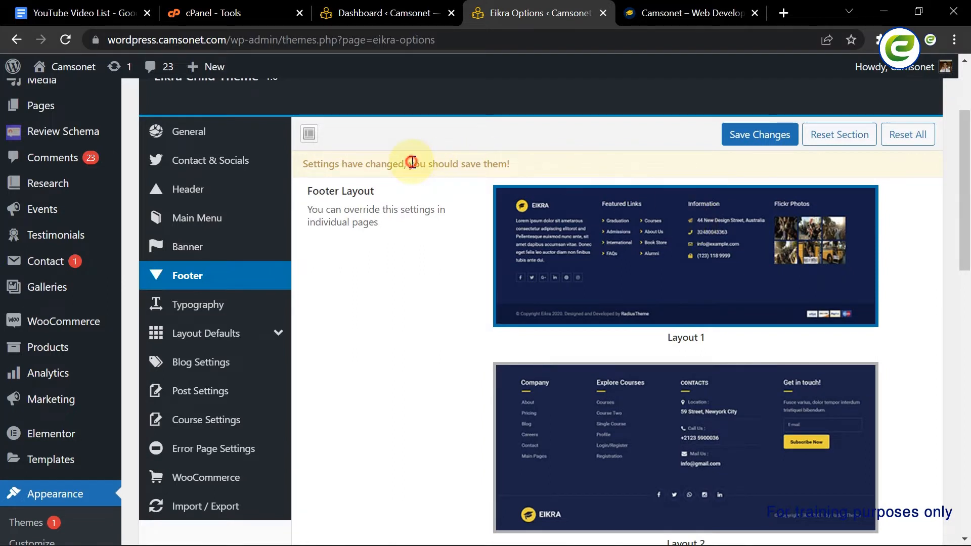
left_click_drag(410, 163, 536, 158)
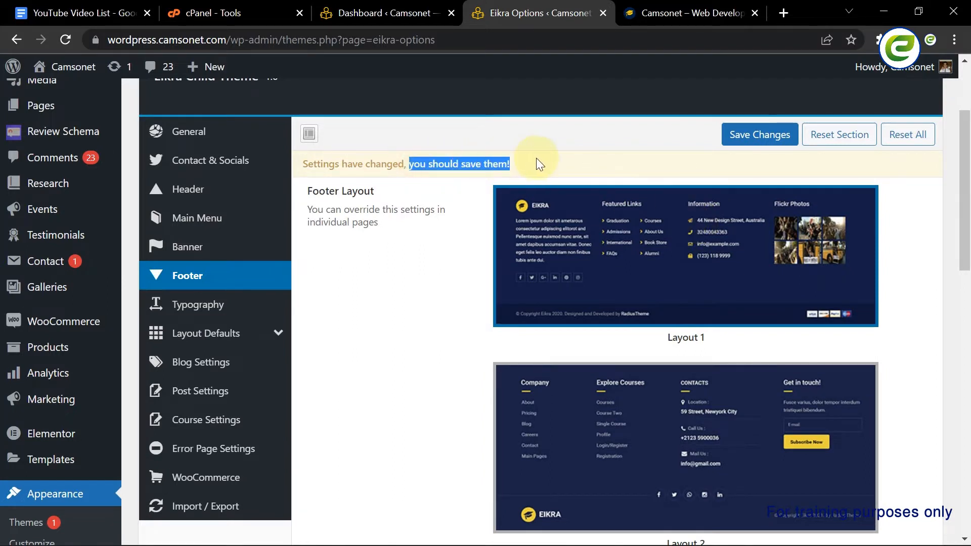
left_click(761, 135)
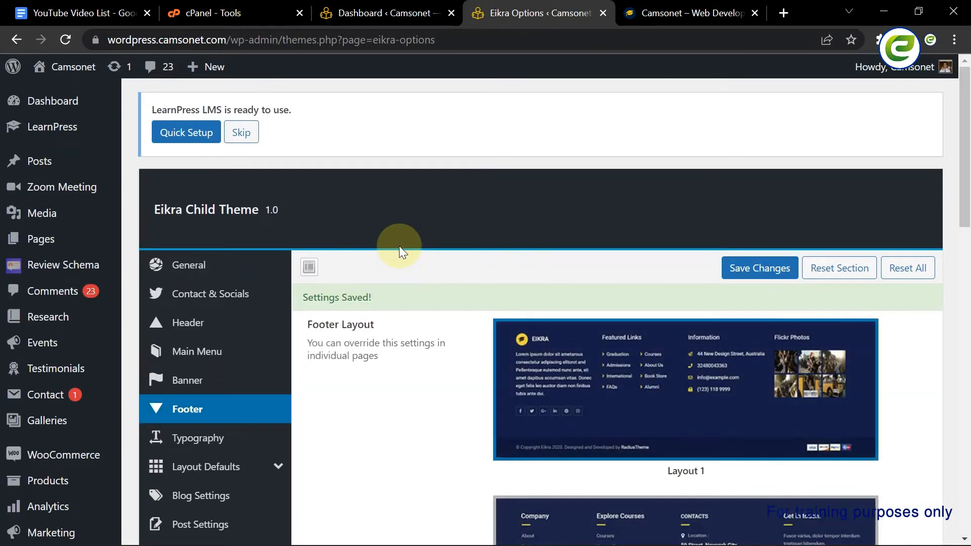
- Reload the site's homepage and inspect the copyright line in its footer
scroll(427, 281, "down", 5)
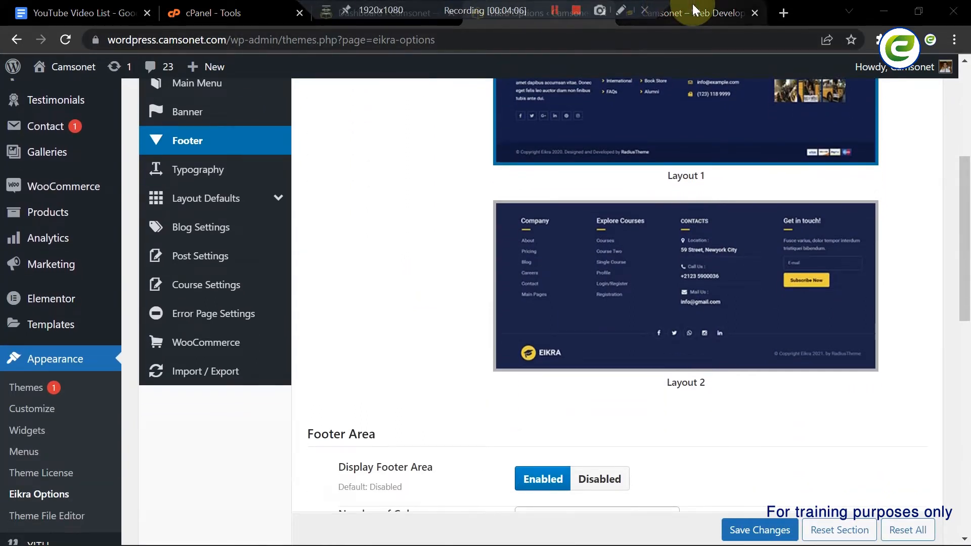
left_click(667, 10)
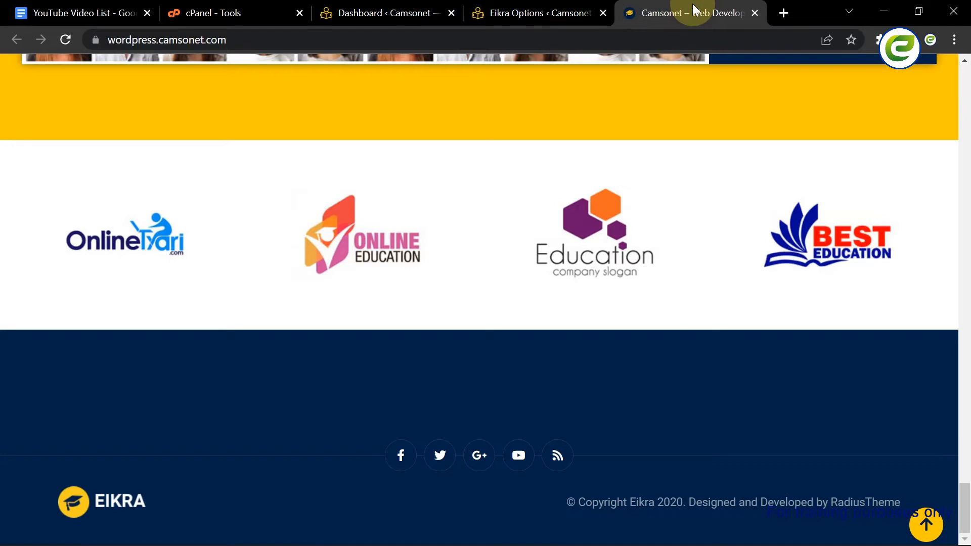
left_click(68, 43)
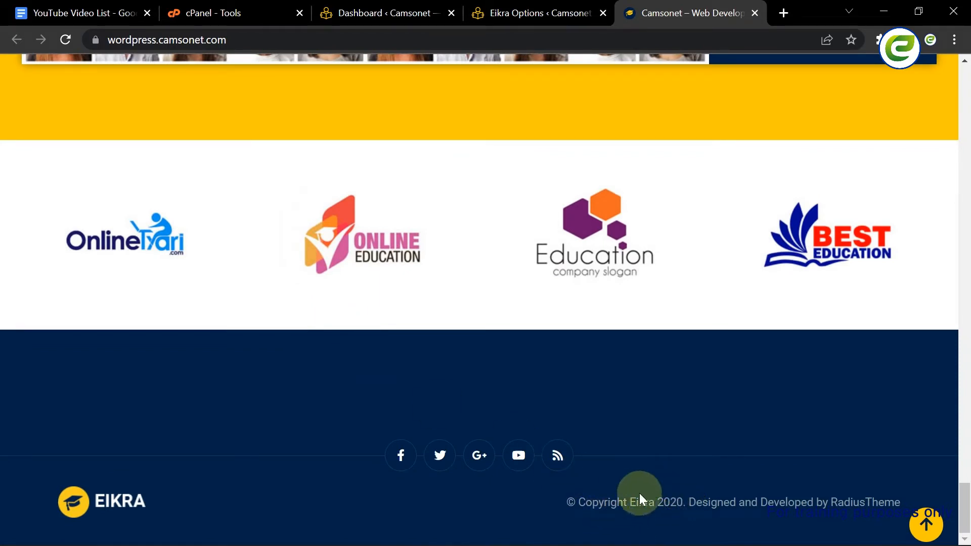
triple_click(670, 504)
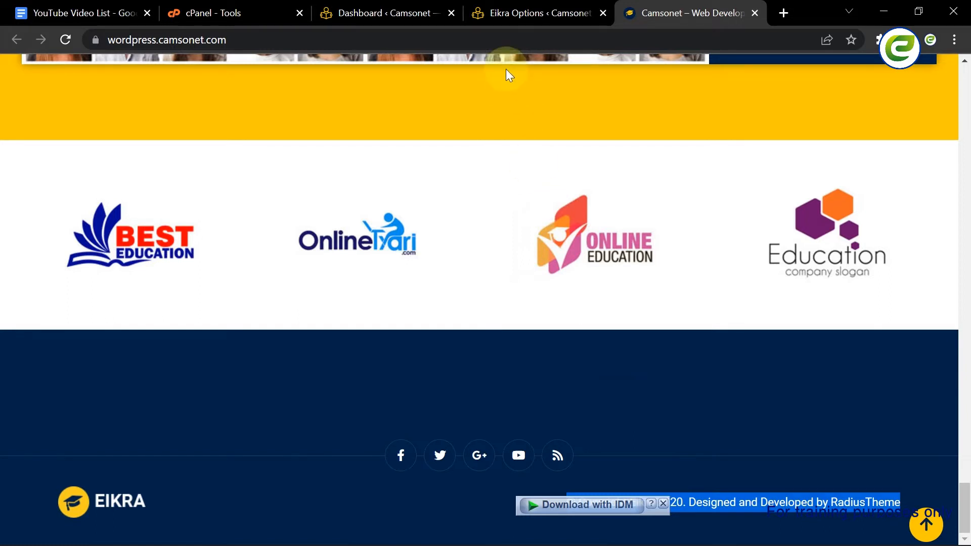
- Return to the Eikra footer options and examine the Display Footer Area setting
left_click(509, 13)
scroll(451, 289, "down", 5)
scroll(451, 288, "down", 3)
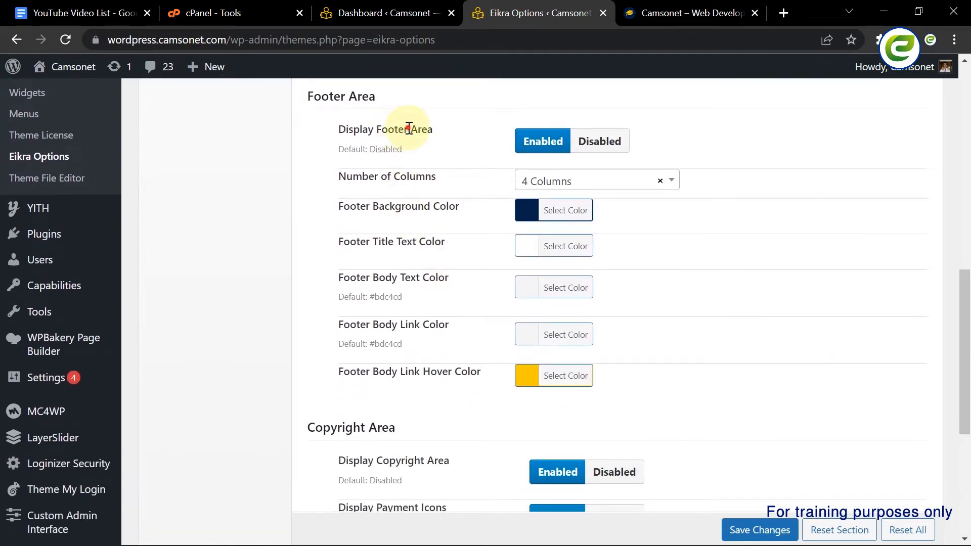
triple_click(400, 127)
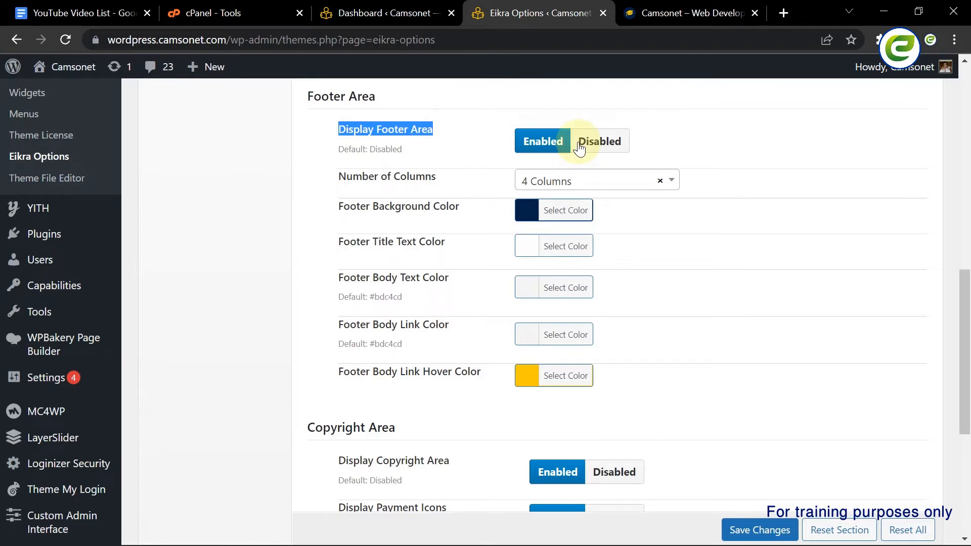
- Examine the Number of Columns choices for the footer area and compare them with the footer on the site's homepage
left_click(605, 187)
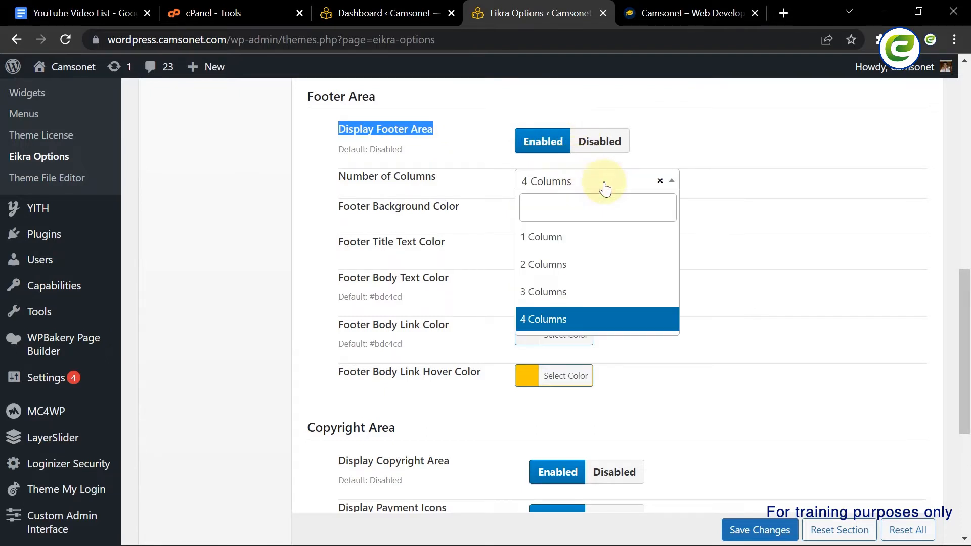
left_click(603, 182)
left_click(687, 13)
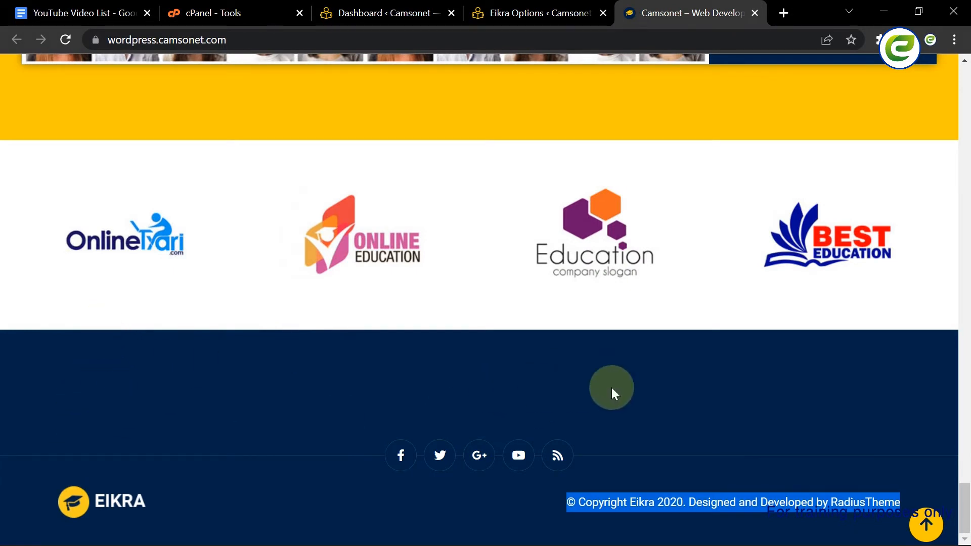
left_click(521, 14)
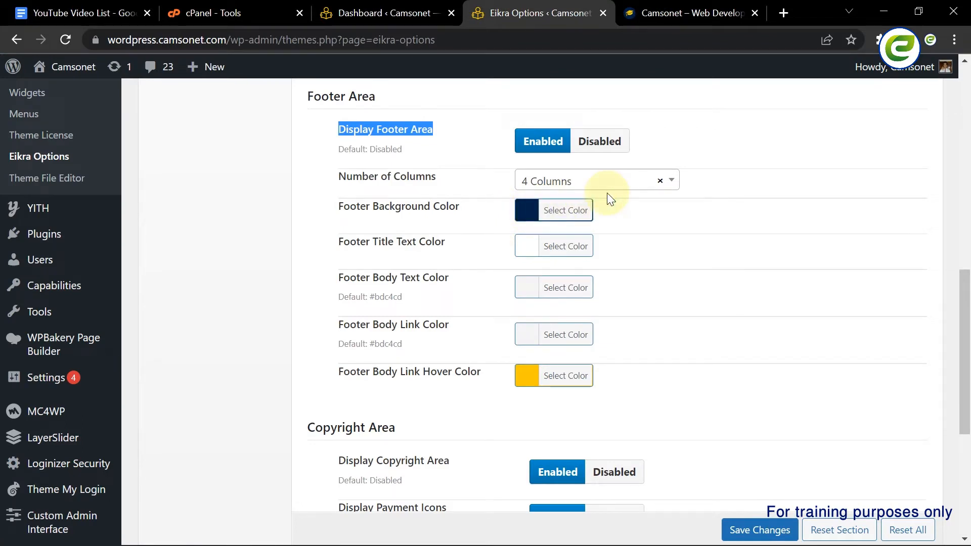
- Replace "Eikra 2020" with "Camsonet 2022" in the Copyright Text of the Copyright Area
scroll(607, 193, "down", 3)
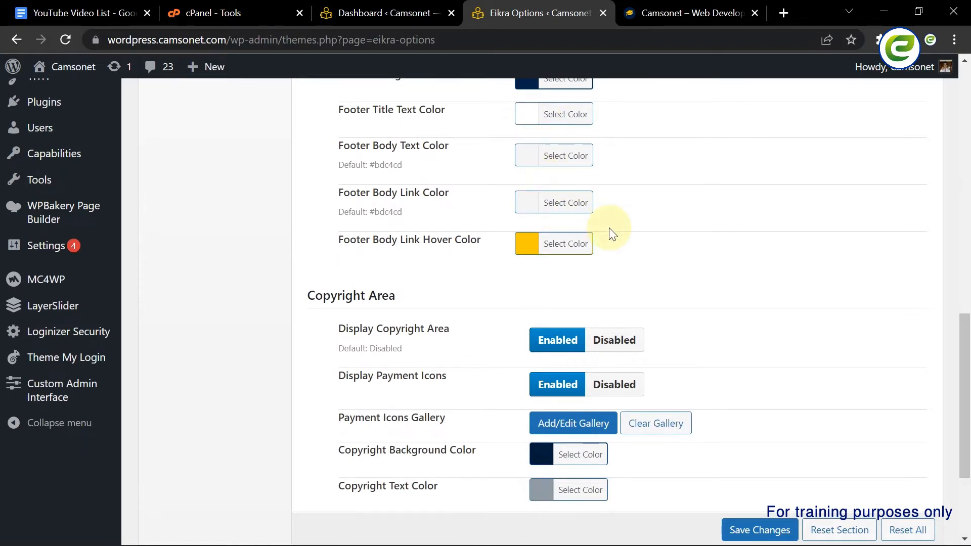
scroll(611, 234, "down", 3)
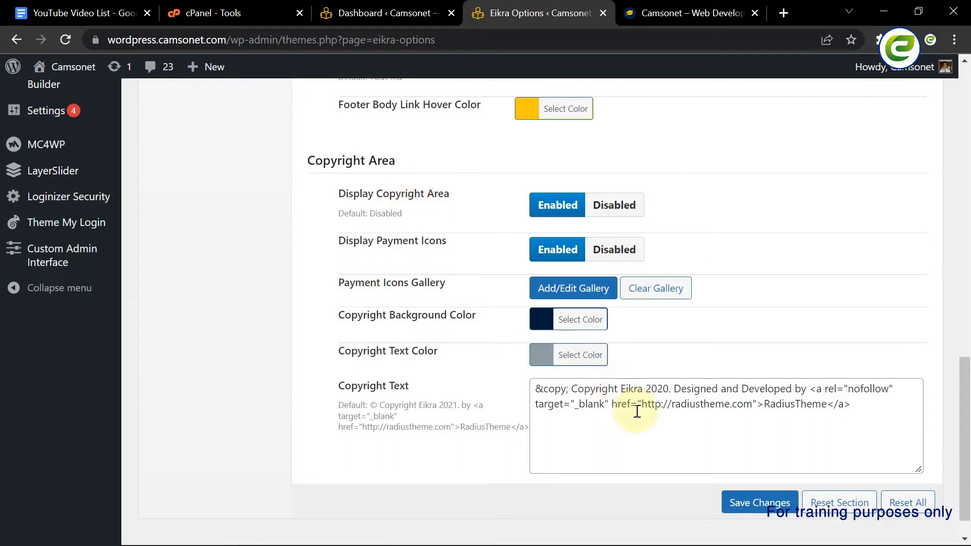
left_click_drag(621, 392, 667, 388)
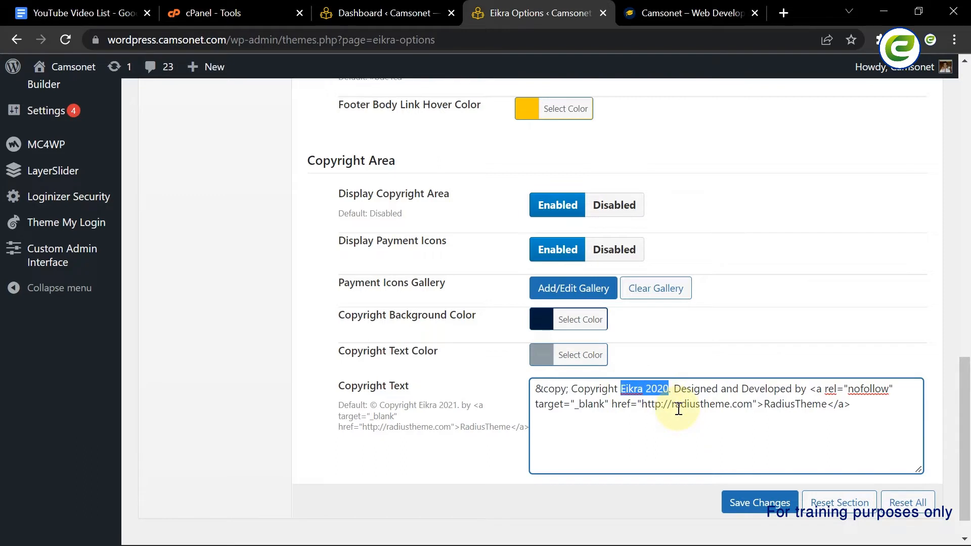
type("Ca")
type("msonet ")
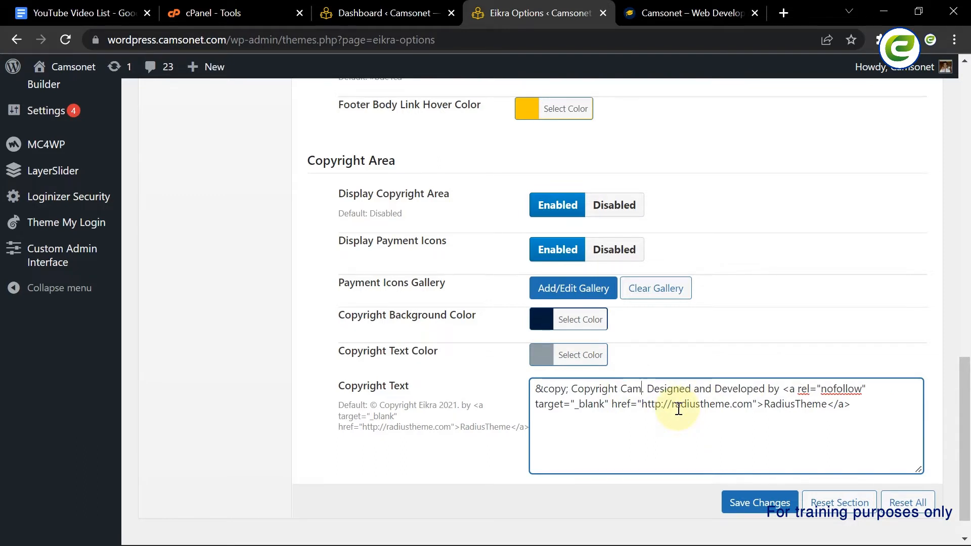
type("2022")
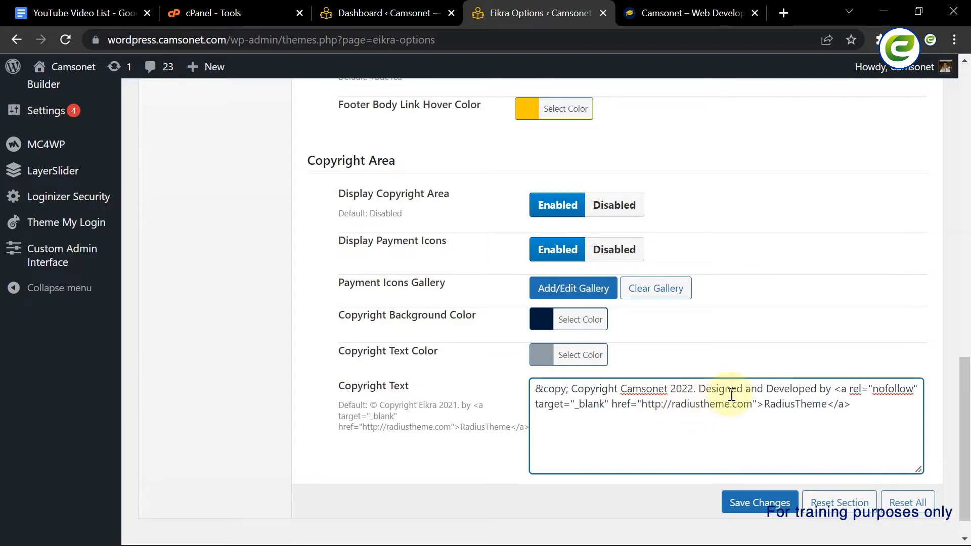
- Delete the "Designed and Developed by" wording and its RadiusTheme link from the Copyright Text and save the theme options
left_click_drag(700, 389, 833, 388)
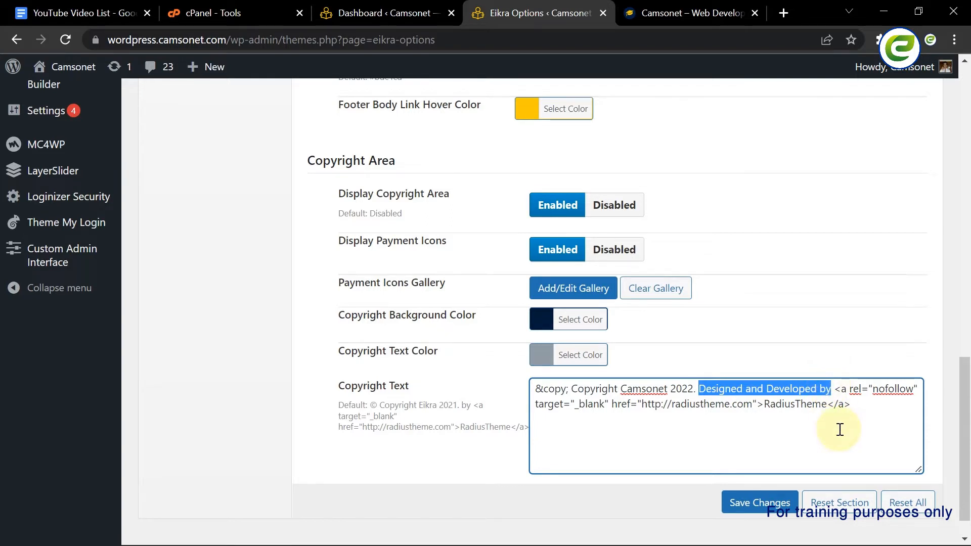
left_click_drag(839, 430, 697, 383)
key("BackSpace")
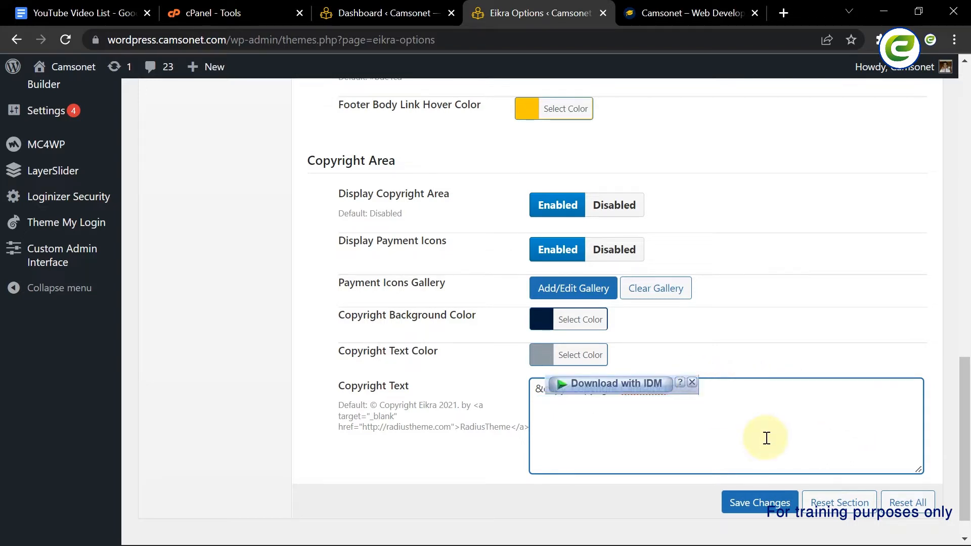
left_click(739, 503)
left_click(750, 505)
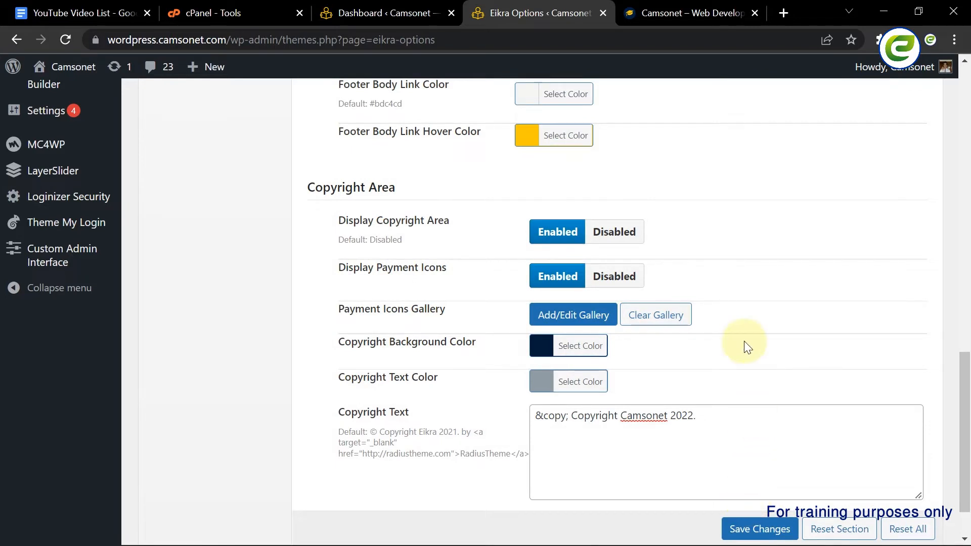
- Reload the site's homepage and inspect the copyright line in its footer for the edited text
left_click(677, 12)
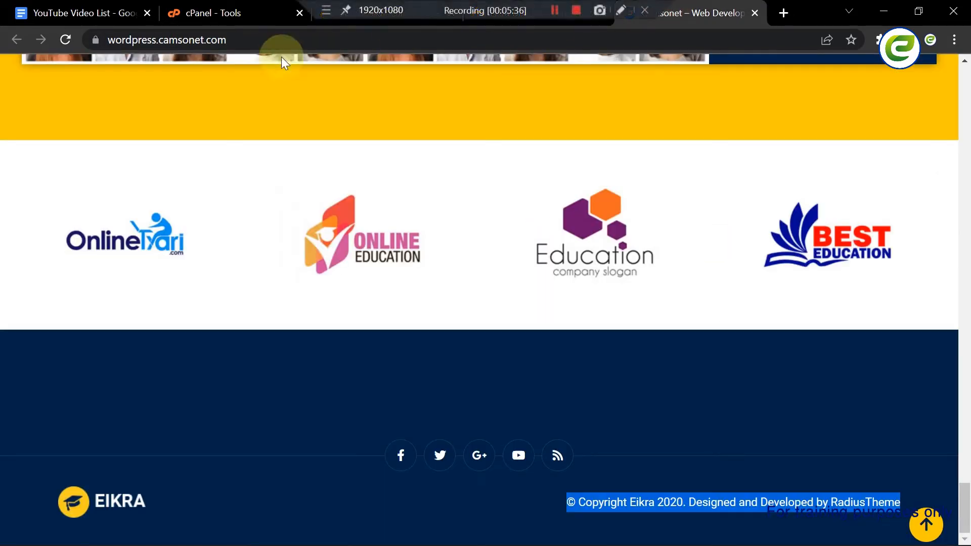
left_click(67, 39)
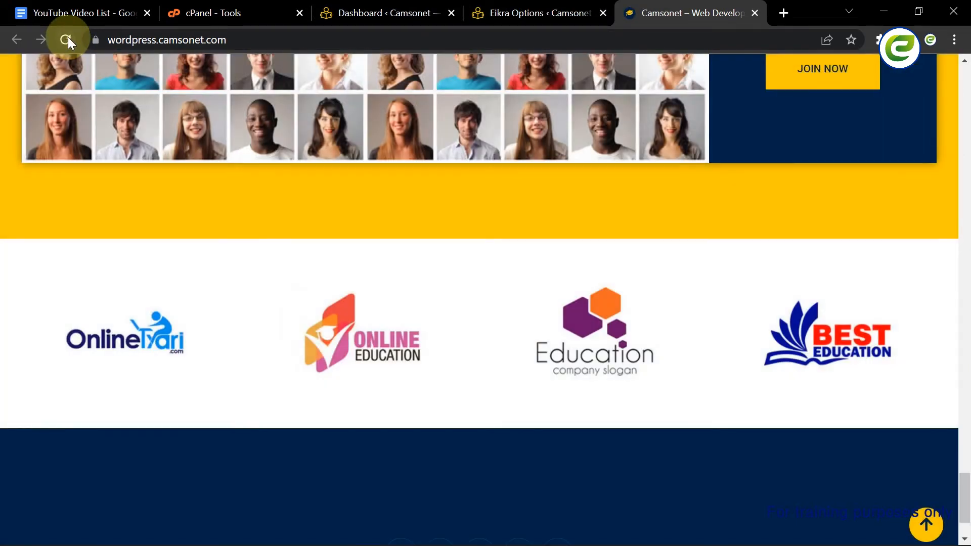
scroll(300, 297, "down", 2)
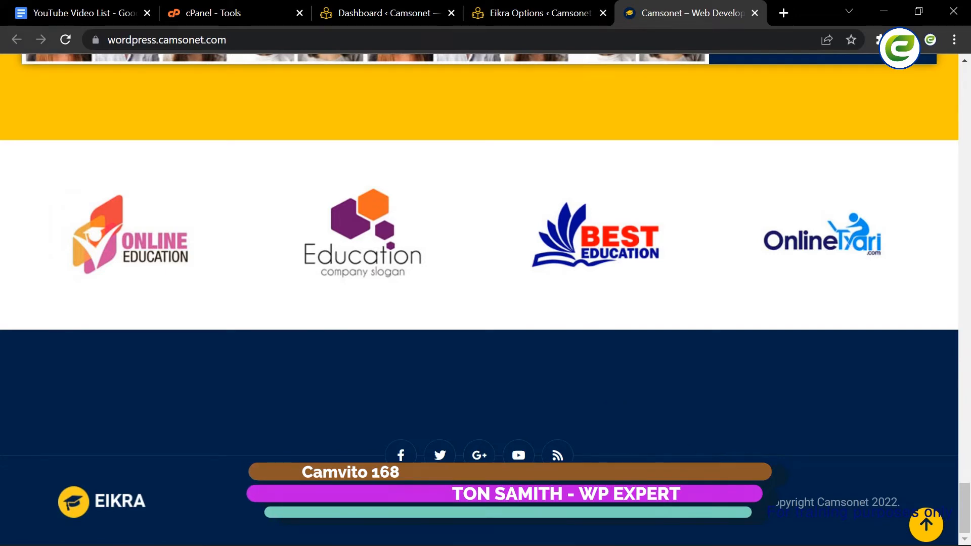
double_click(790, 502)
triple_click(796, 500)
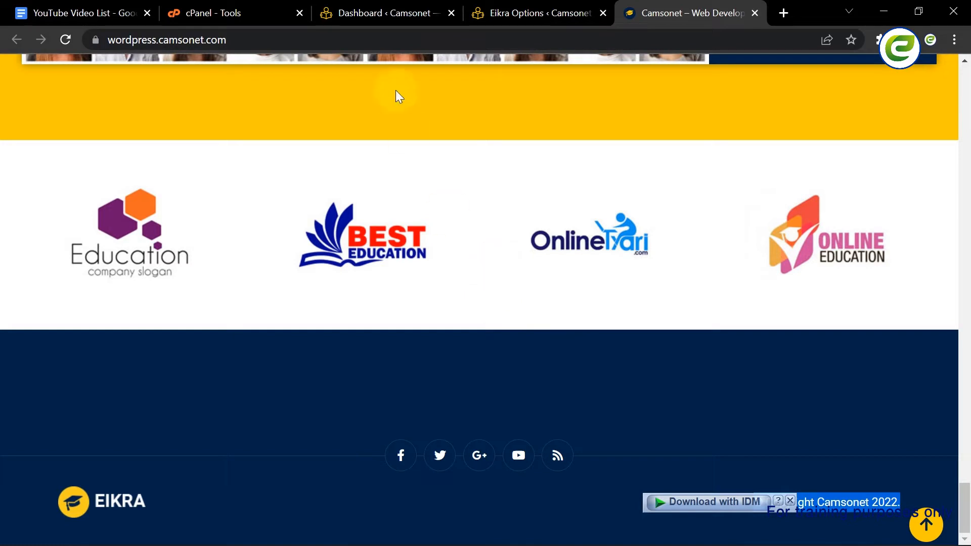
- From the WordPress dashboard, open the site's Pages list in a new browser tab
left_click(357, 13)
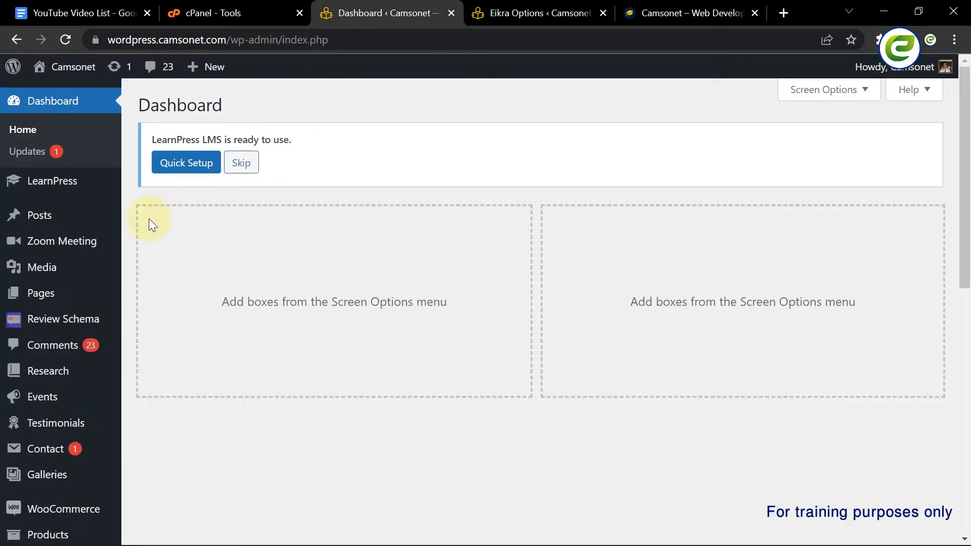
scroll(122, 276, "down", 1)
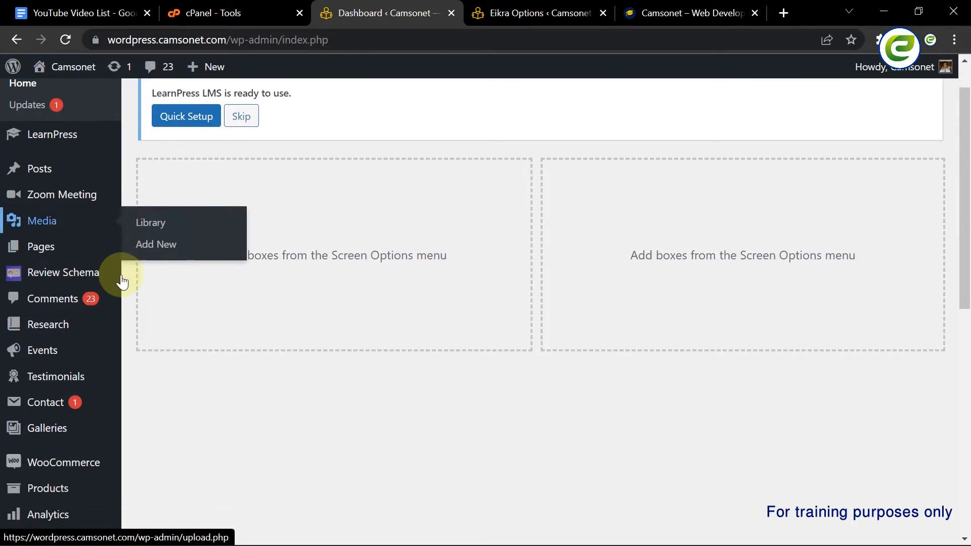
right_click(49, 257)
left_click(89, 266)
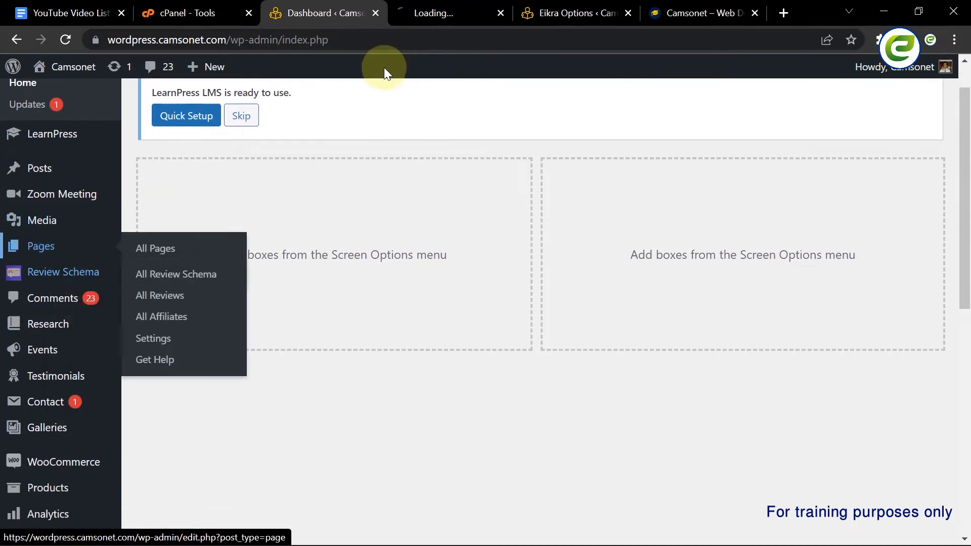
left_click(434, 8)
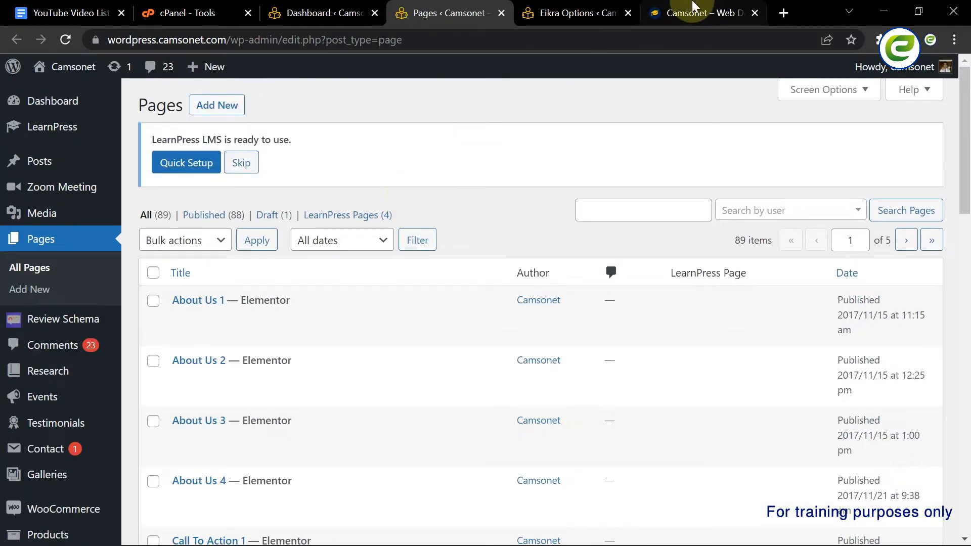
- Review the footer and the section above it on the live homepage, and return to the Pages list
left_click(698, 12)
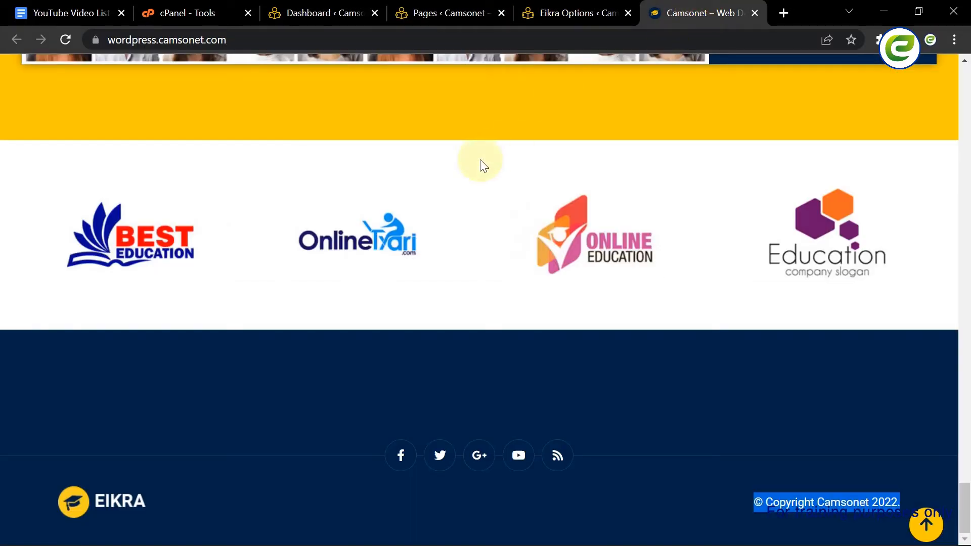
scroll(479, 160, "up", 1)
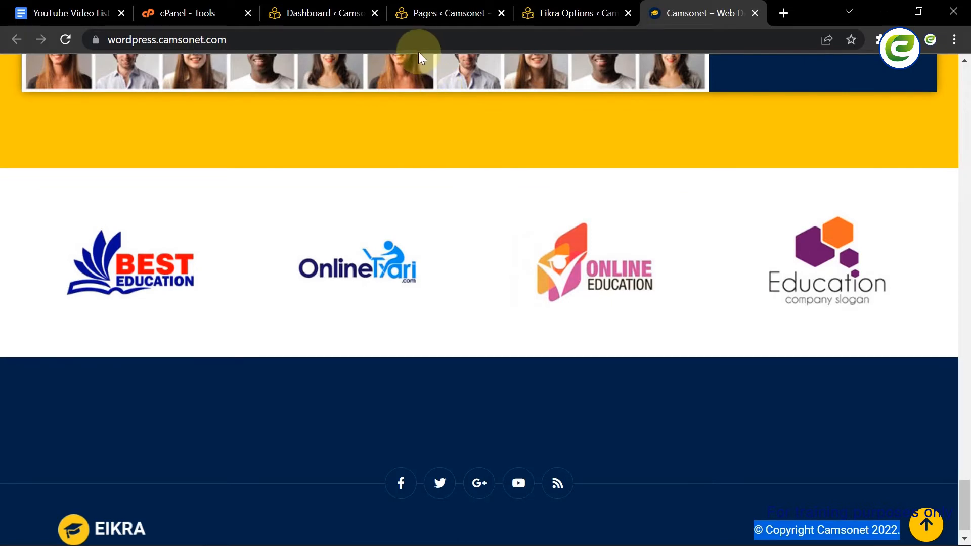
left_click(414, 17)
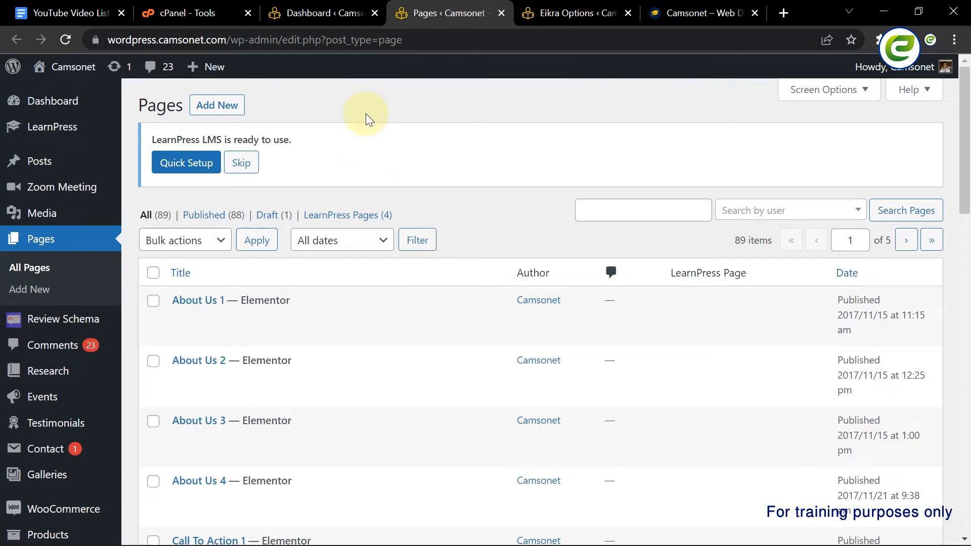
- Open the WordPress Reading settings in a new browser tab
scroll(260, 221, "down", 6)
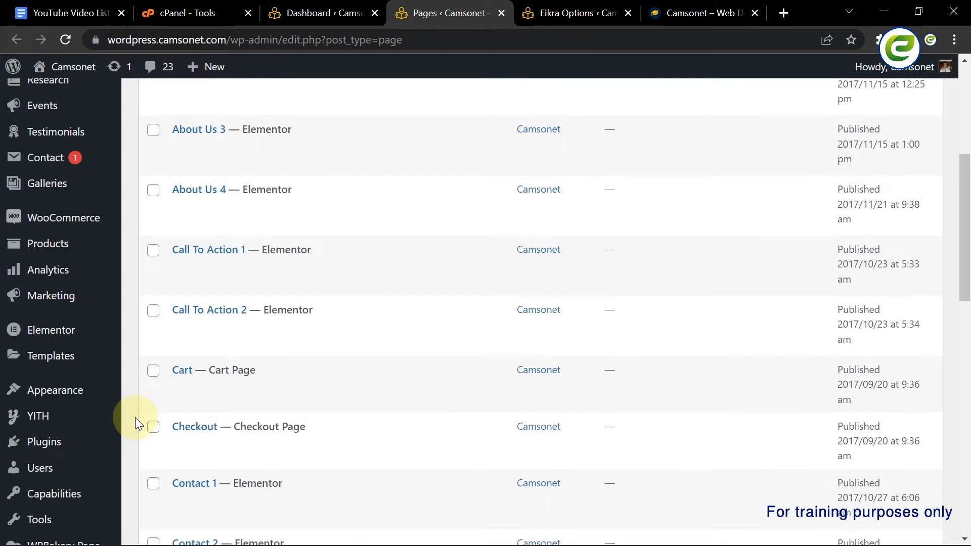
scroll(135, 417, "down", 1)
scroll(135, 417, "down", 2)
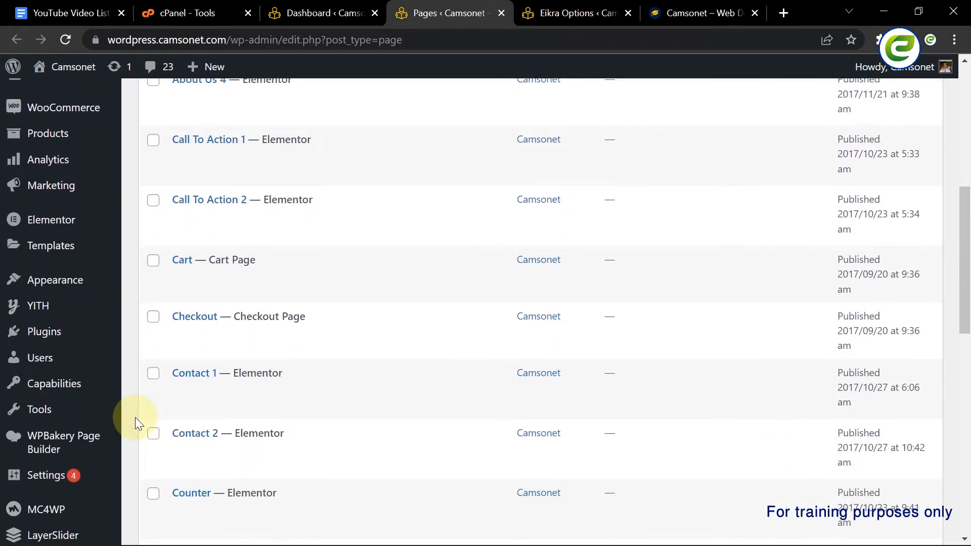
scroll(135, 417, "down", 1)
mouse_move(124, 420)
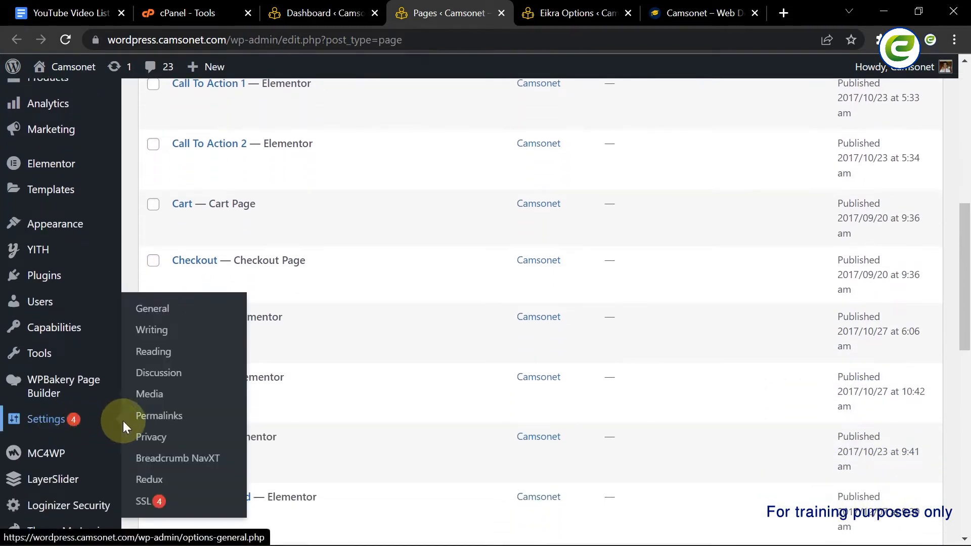
right_click(152, 357)
left_click(240, 194)
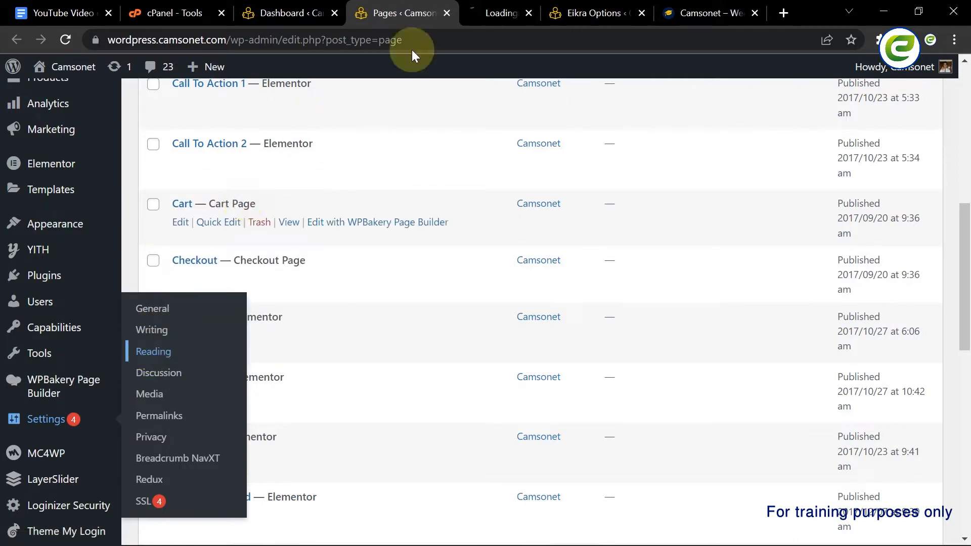
left_click(495, 9)
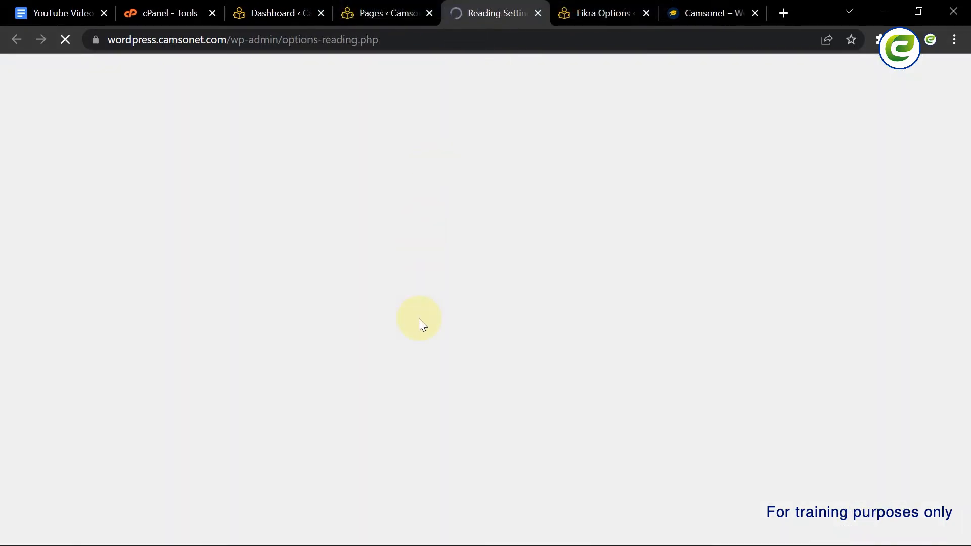
- Check which static page is assigned as the homepage, leaving the selection unchanged, and view the live homepage
left_click(453, 283)
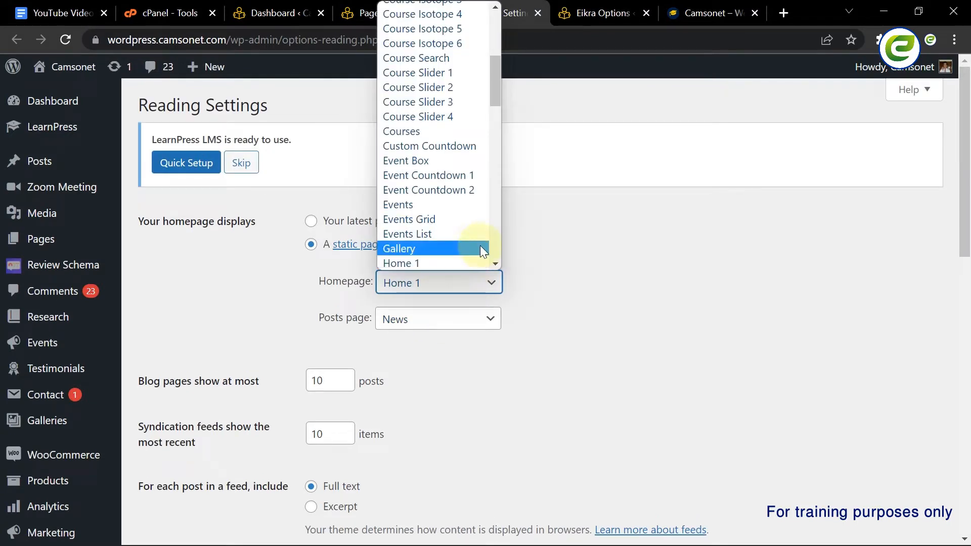
scroll(480, 245, "down", 3)
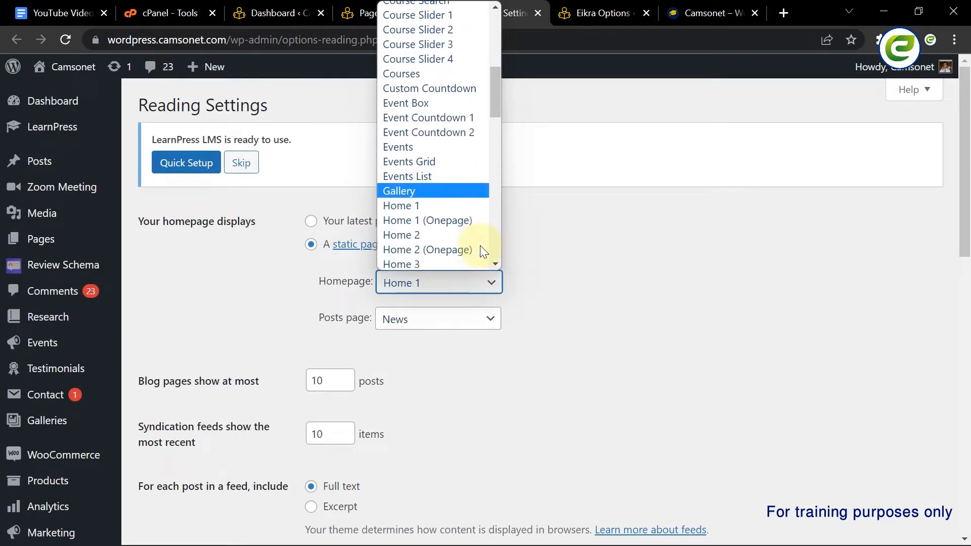
left_click(550, 250)
left_click(693, 8)
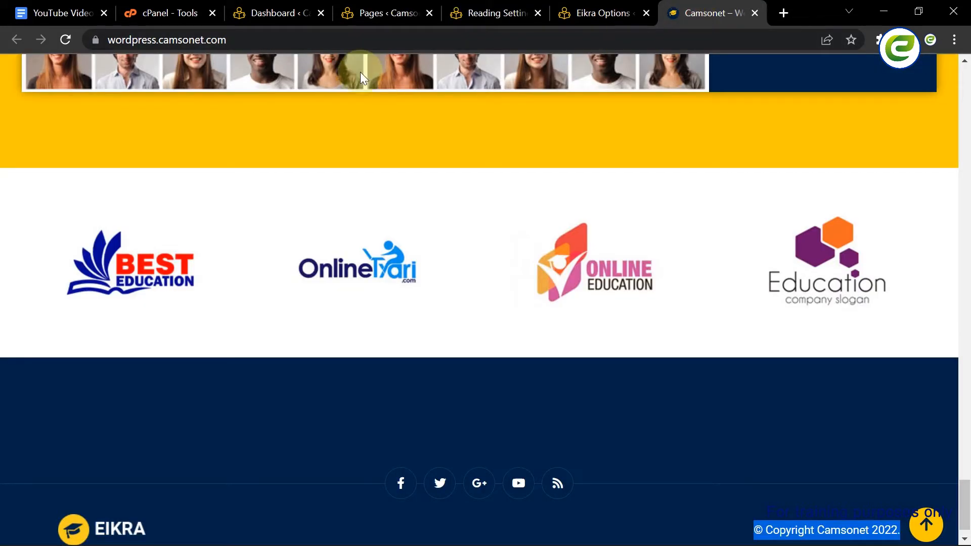
- Return to the Pages list in WordPress and go to its second page of entries
left_click(362, 13)
scroll(372, 178, "down", 2)
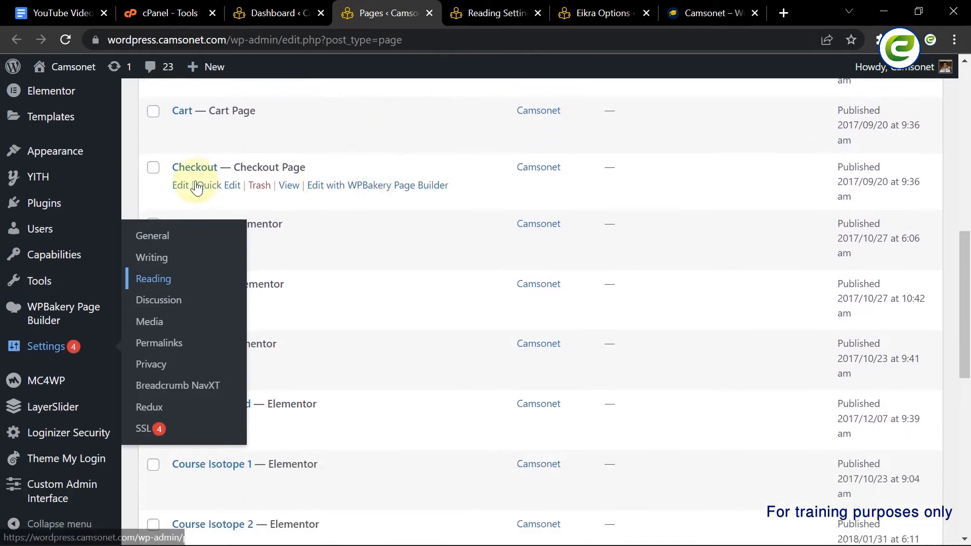
scroll(205, 257, "down", 1)
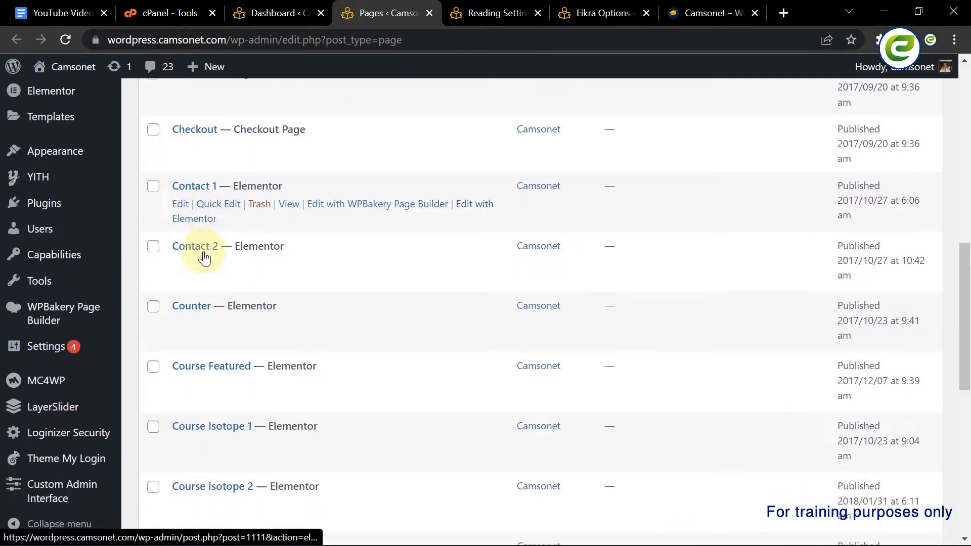
scroll(204, 257, "down", 10)
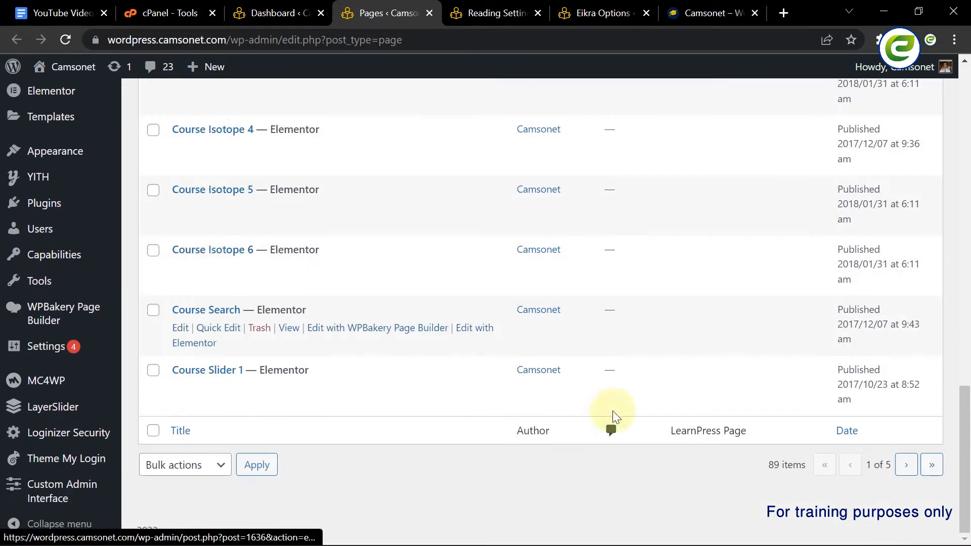
left_click(909, 473)
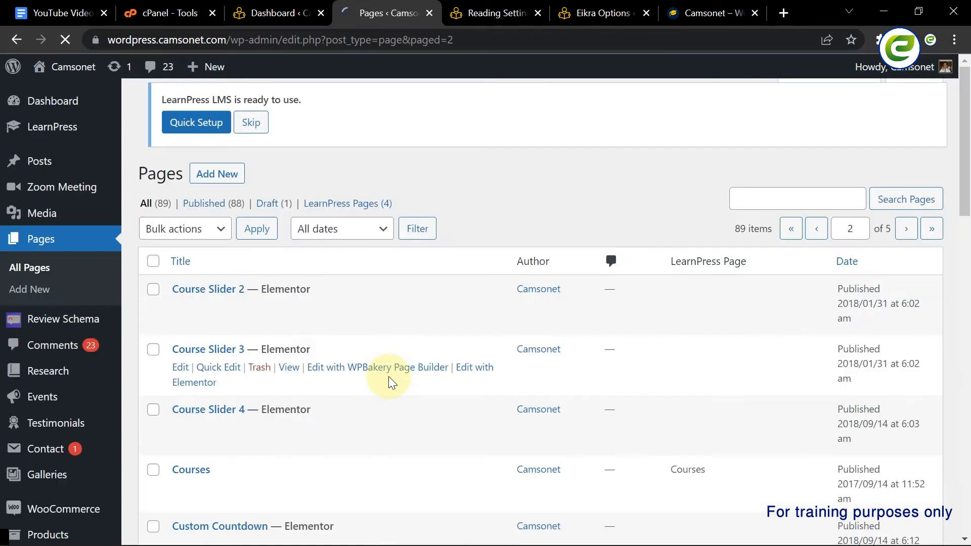
- Find the Home 1 page marked as Front Page in the list and open it for editing
scroll(389, 379, "down", 3)
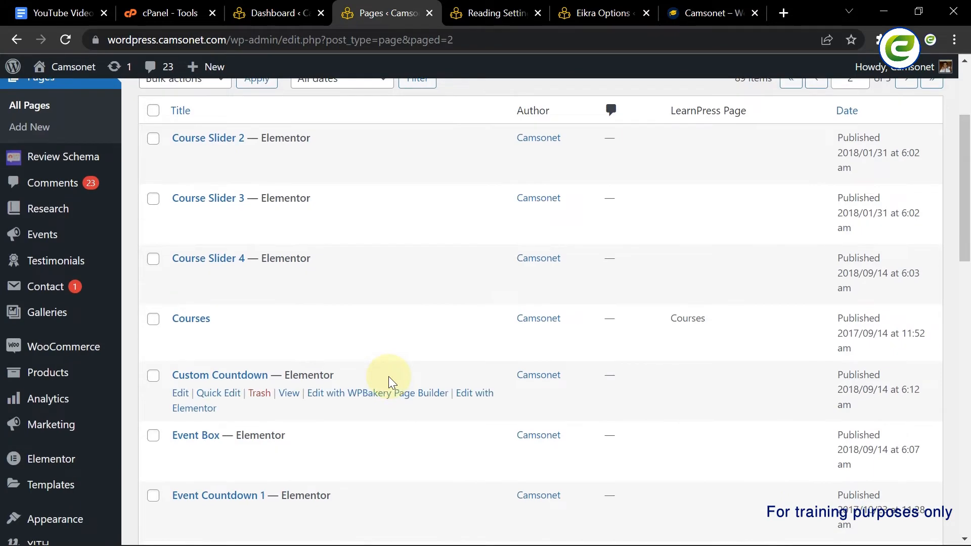
scroll(388, 376, "down", 4)
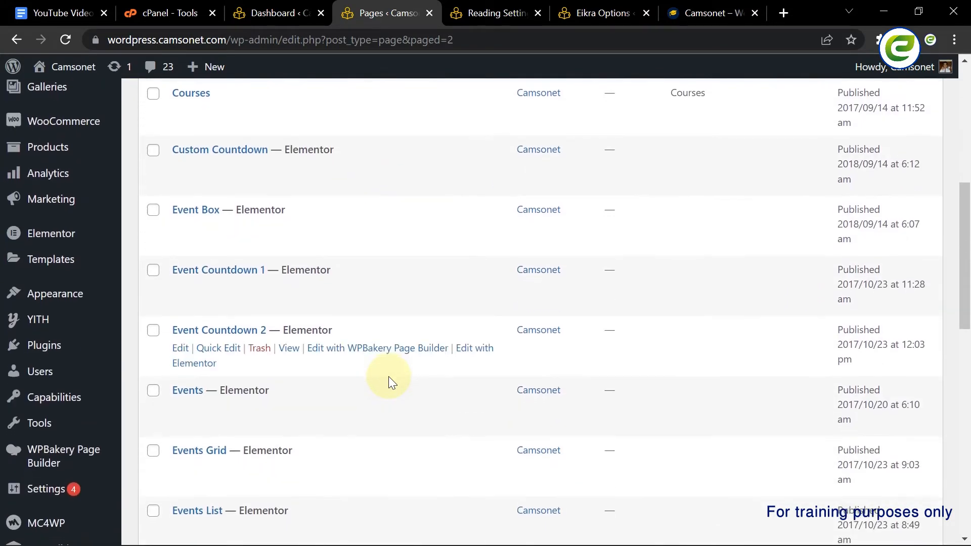
scroll(388, 376, "down", 10)
scroll(388, 377, "up", 4)
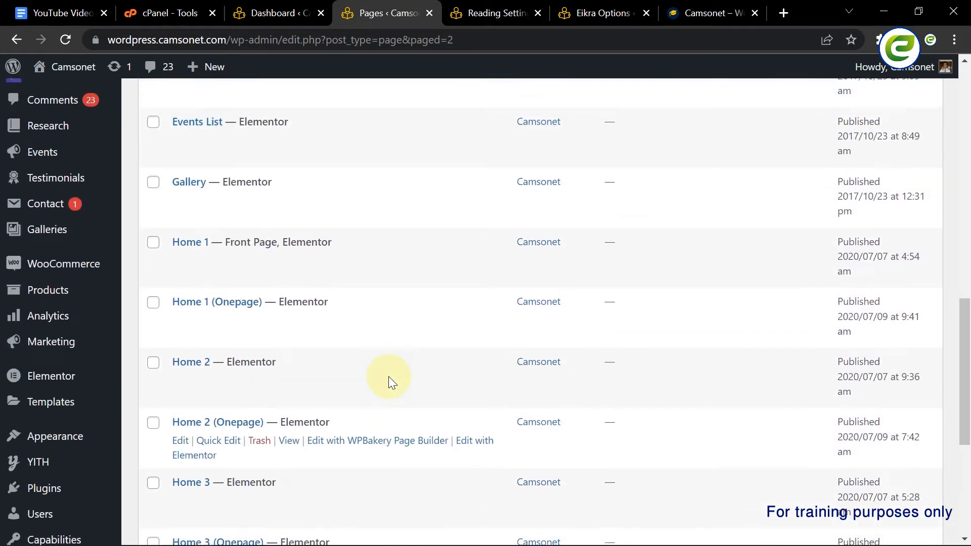
scroll(389, 377, "up", 2)
scroll(388, 376, "down", 2)
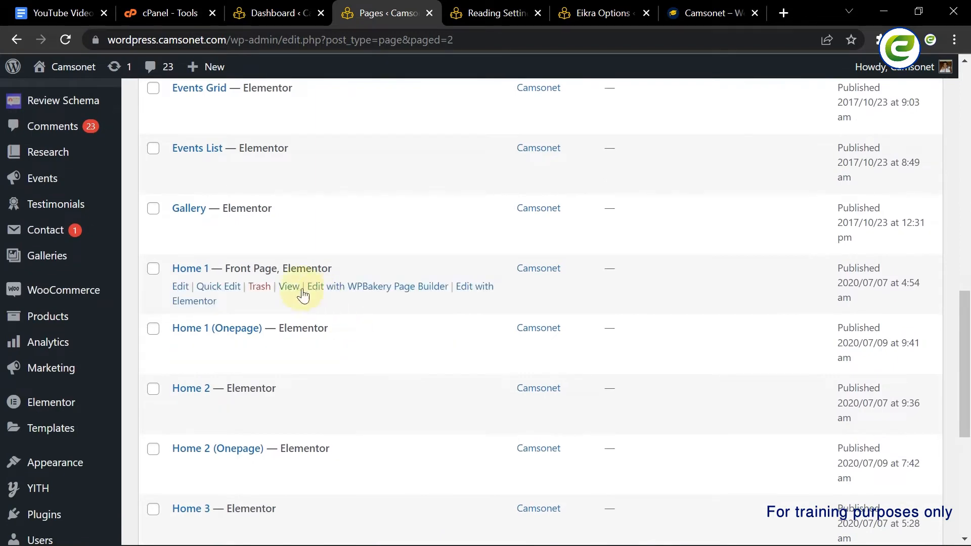
left_click(181, 288)
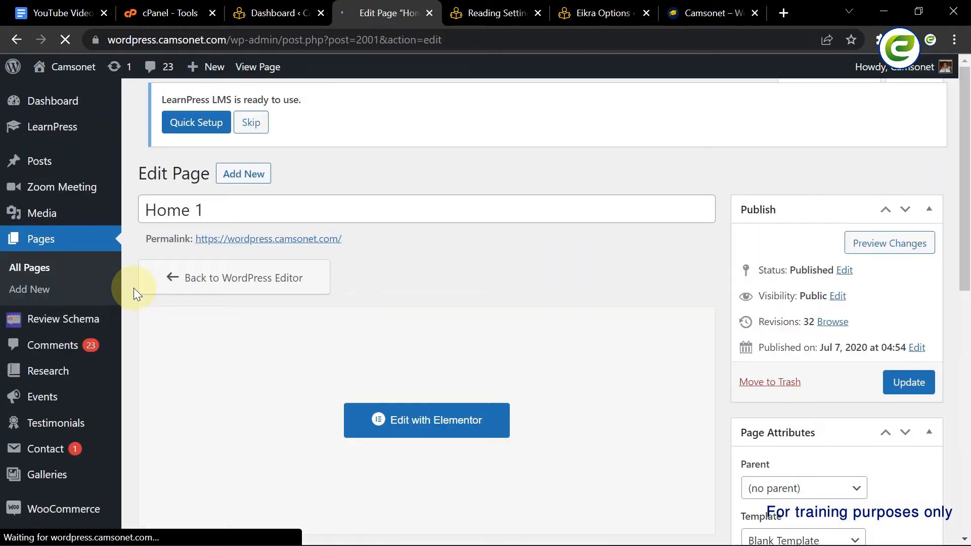
- In the Home 1 page's Layout Settings, set the Header Layout to Default
scroll(330, 299, "down", 5)
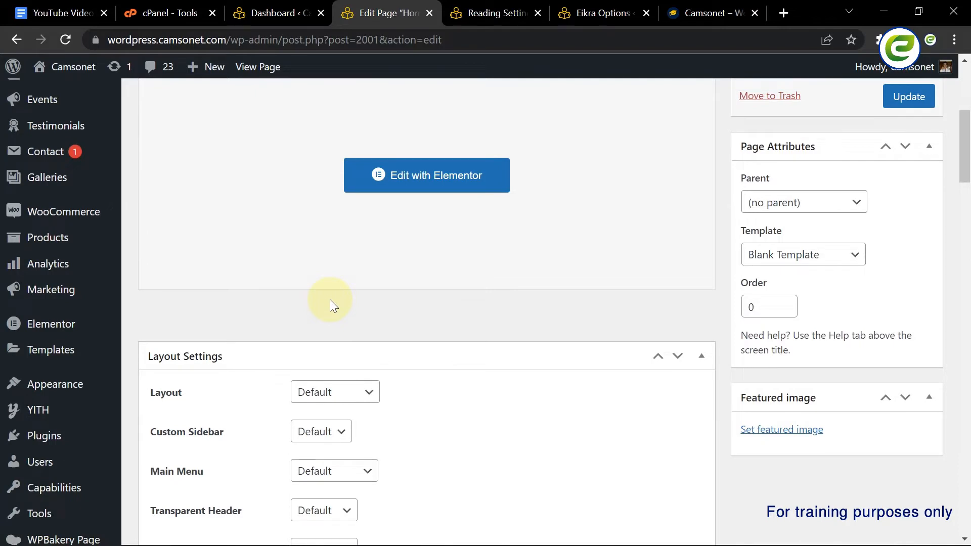
scroll(330, 299, "up", 2)
scroll(330, 299, "up", 1)
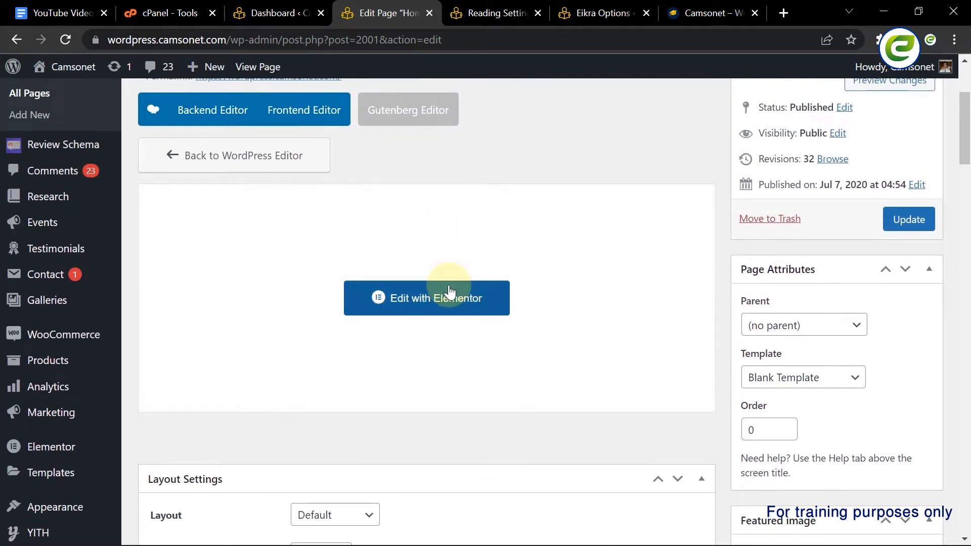
scroll(512, 248, "down", 5)
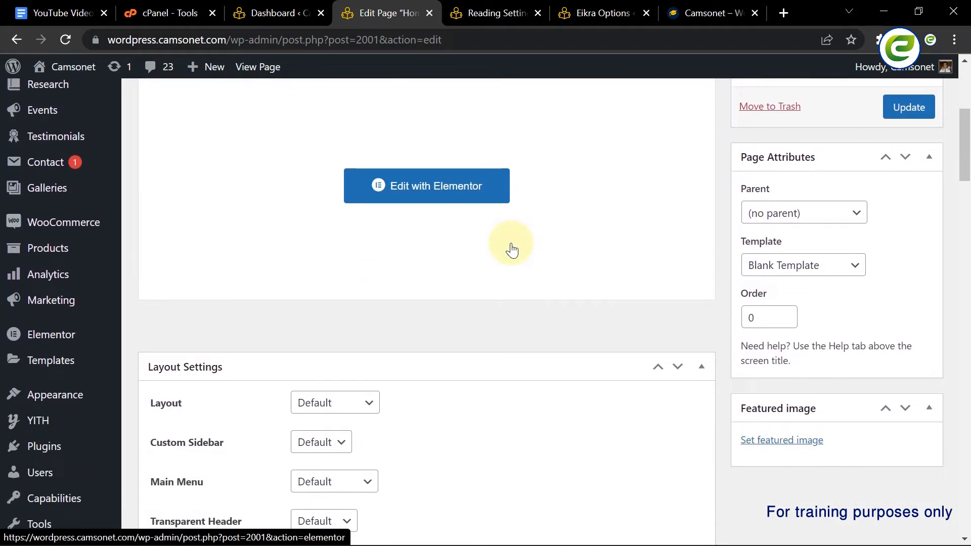
scroll(512, 248, "down", 2)
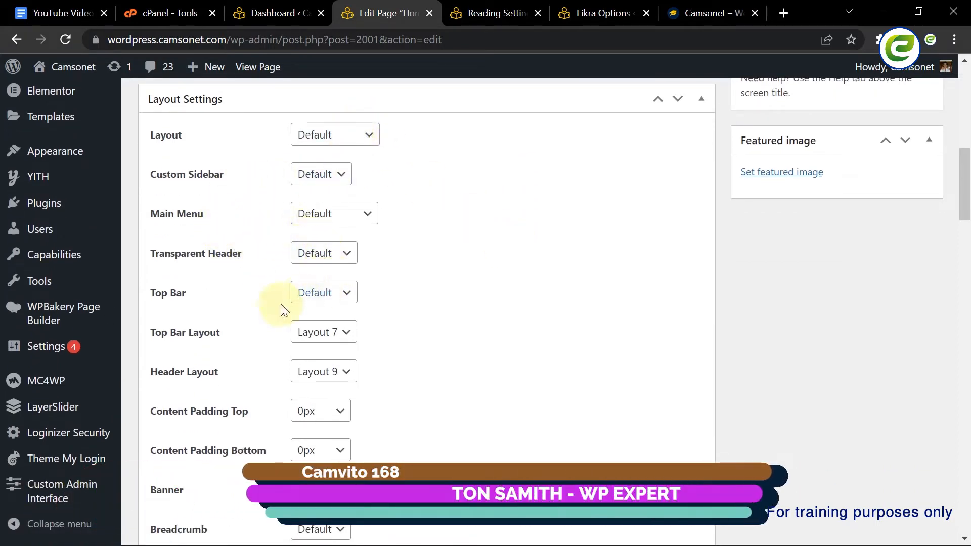
scroll(211, 328, "down", 3)
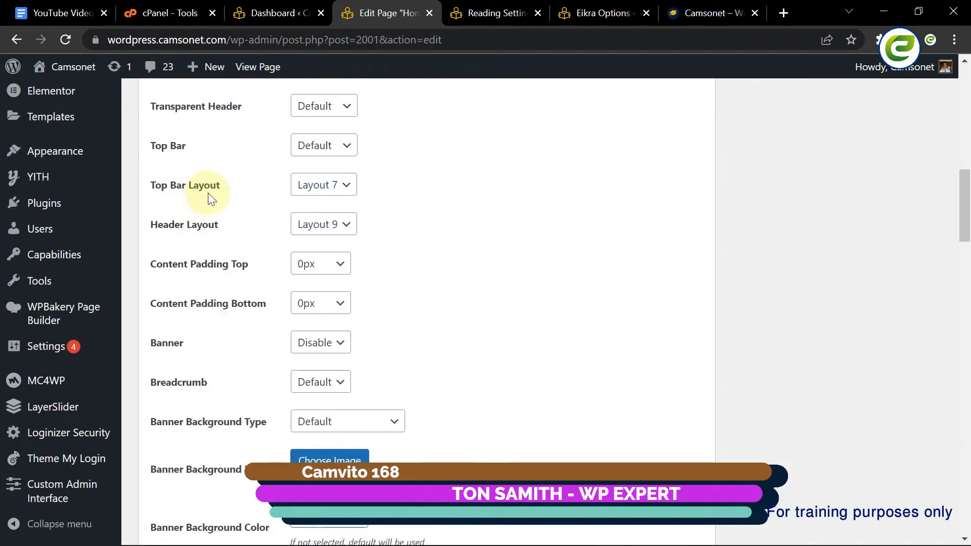
left_click(349, 229)
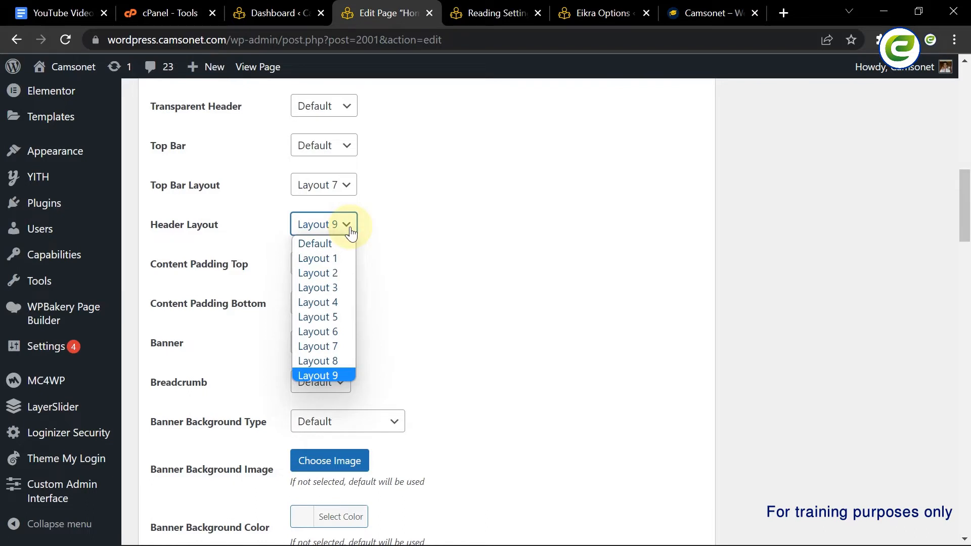
left_click(347, 246)
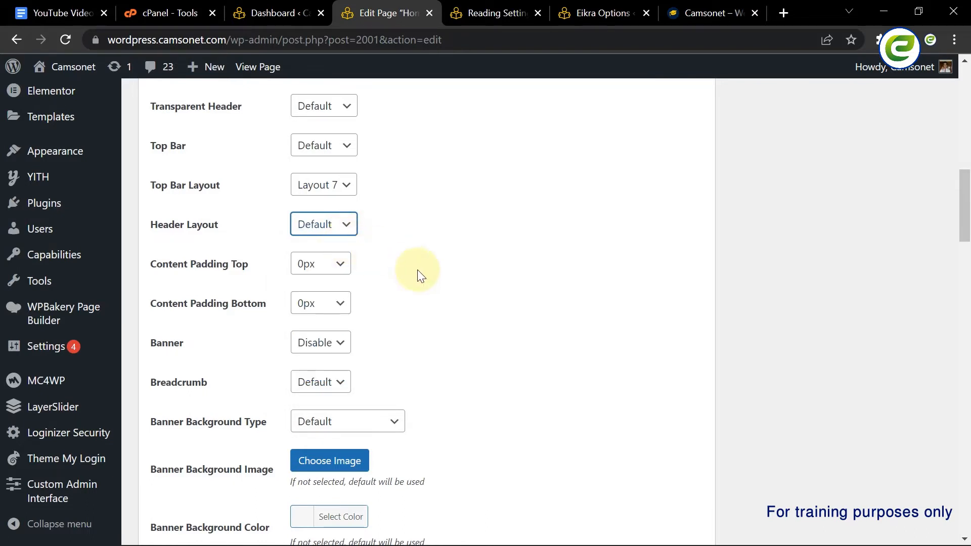
- Set the page's Footer Layout to Default and update the Home 1 page
scroll(420, 275, "down", 1)
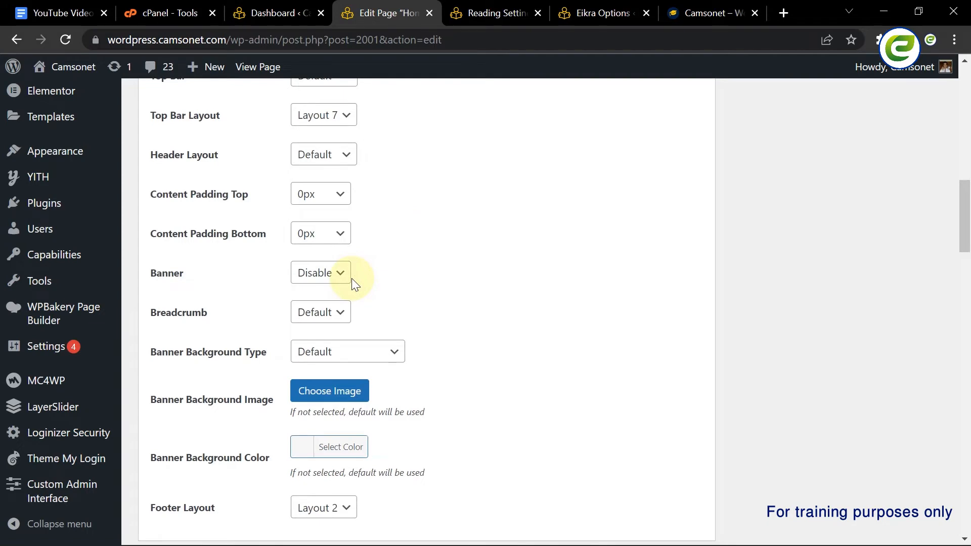
scroll(352, 279, "down", 3)
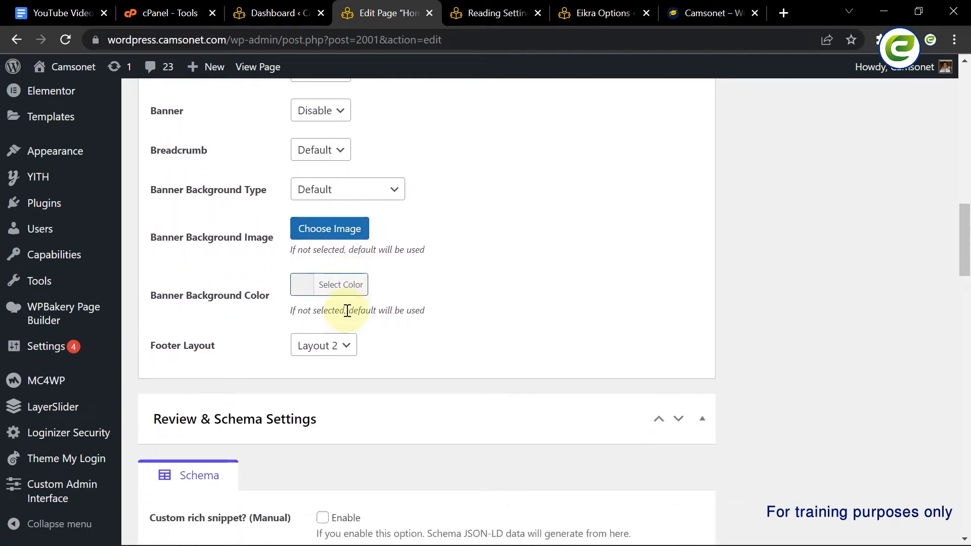
left_click(345, 348)
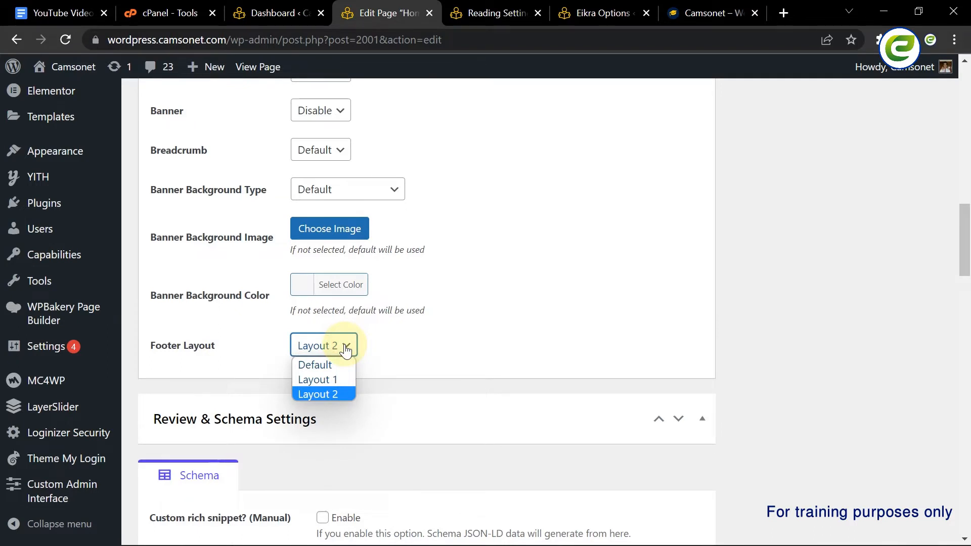
left_click(339, 363)
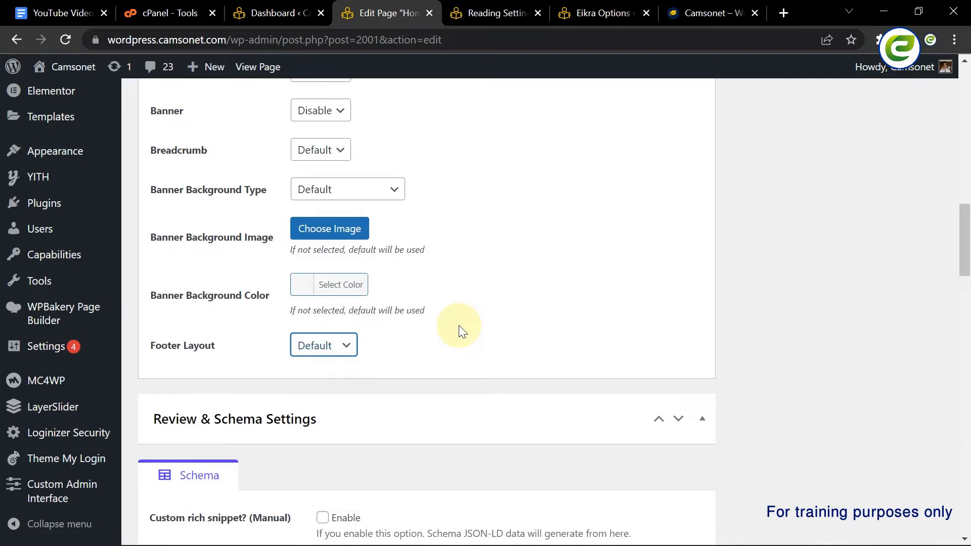
scroll(499, 320, "down", 5)
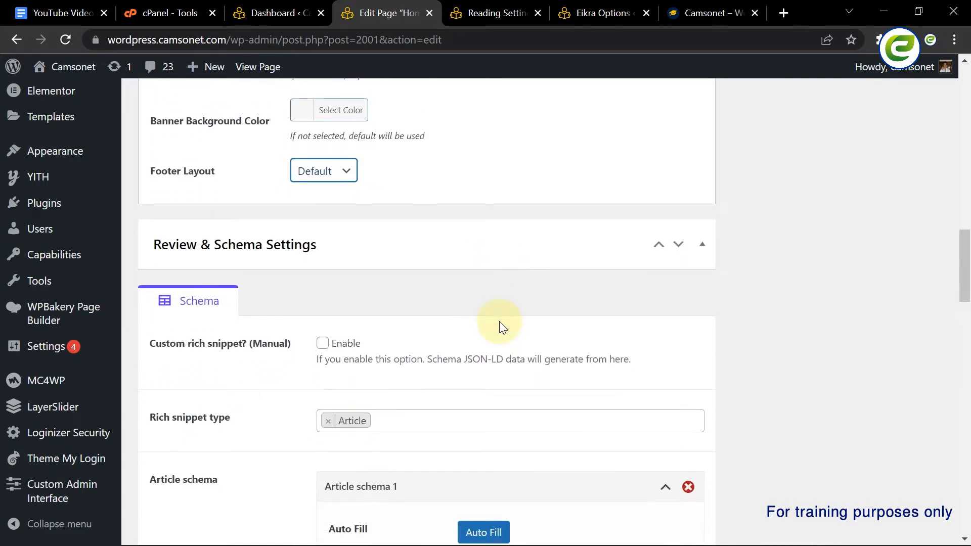
scroll(656, 323, "up", 15)
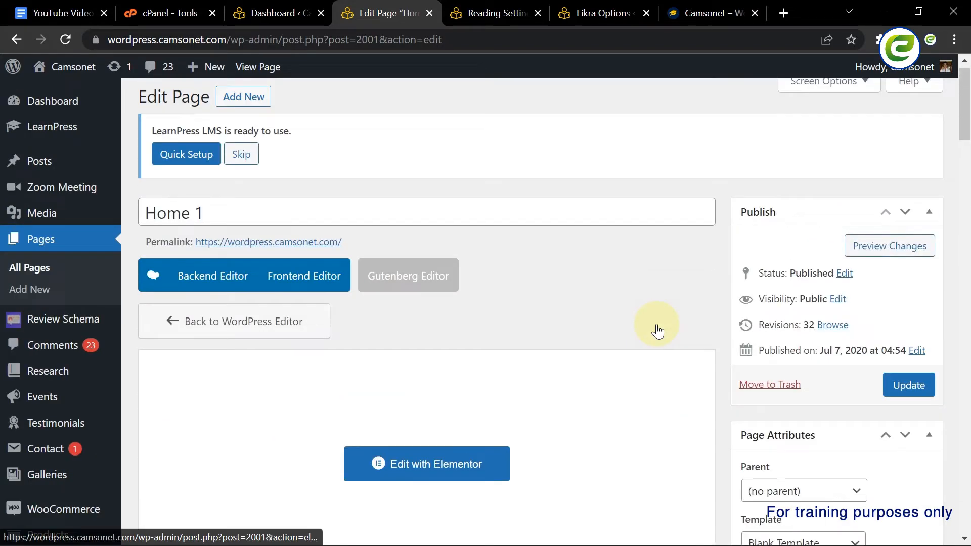
left_click(913, 394)
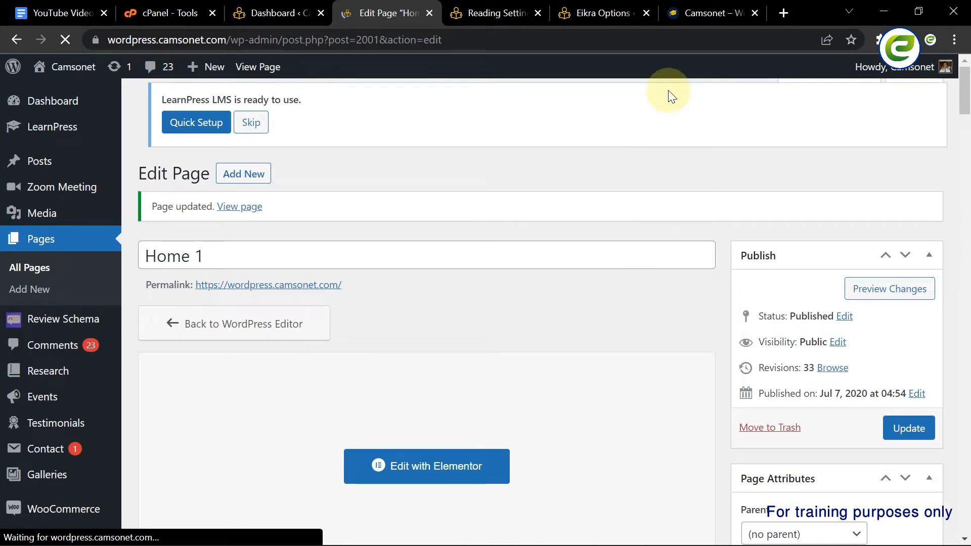
- Reload the live homepage and examine the footer's copyright line, about text and empty middle area
left_click(691, 12)
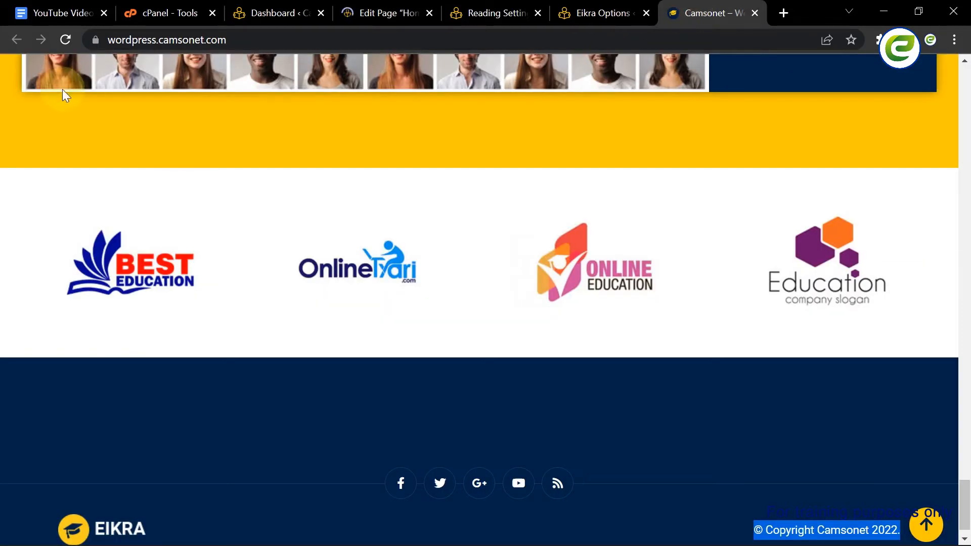
left_click(66, 41)
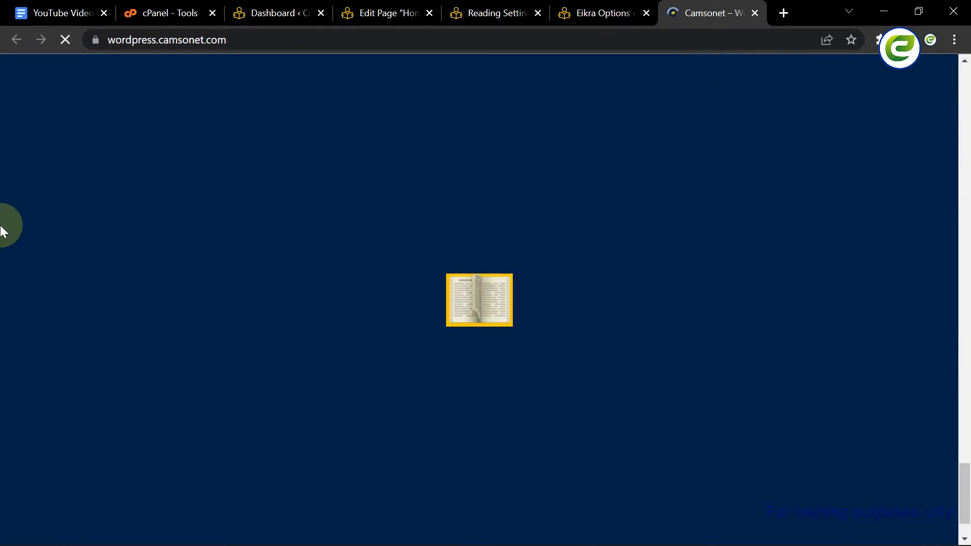
scroll(157, 278, "down", 1)
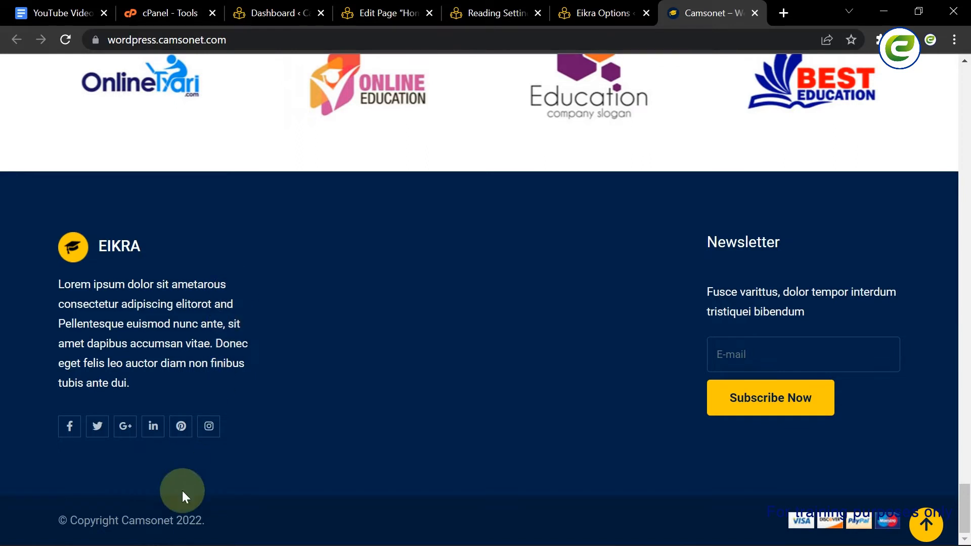
triple_click(152, 523)
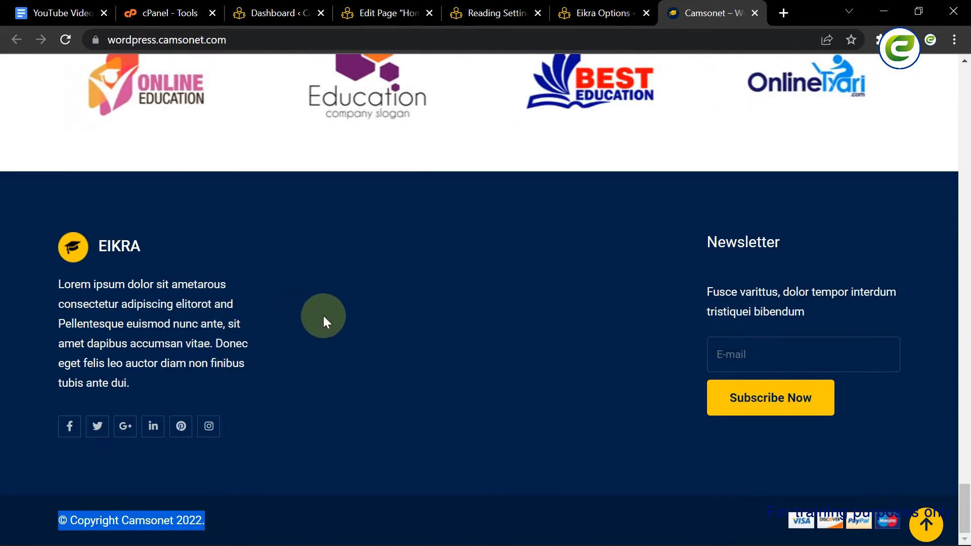
triple_click(144, 303)
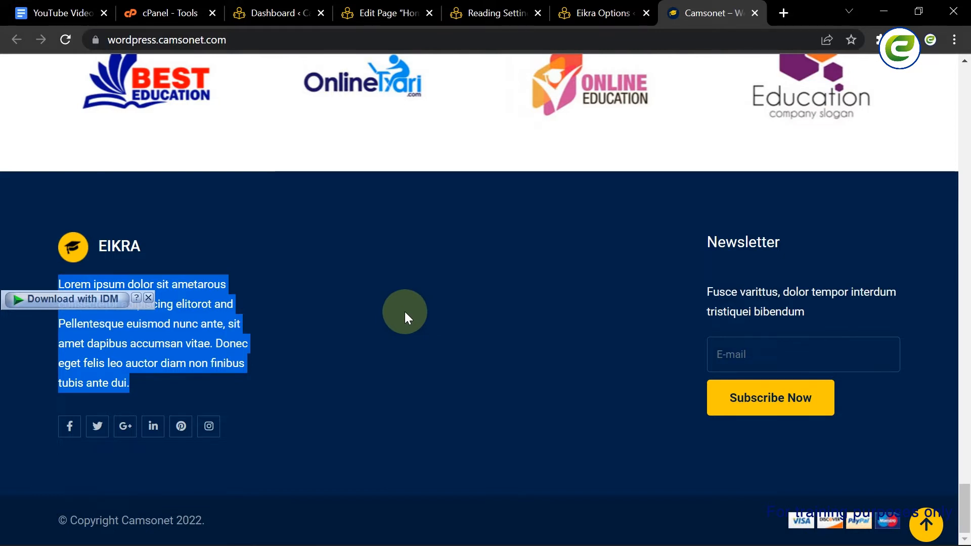
left_click(380, 292)
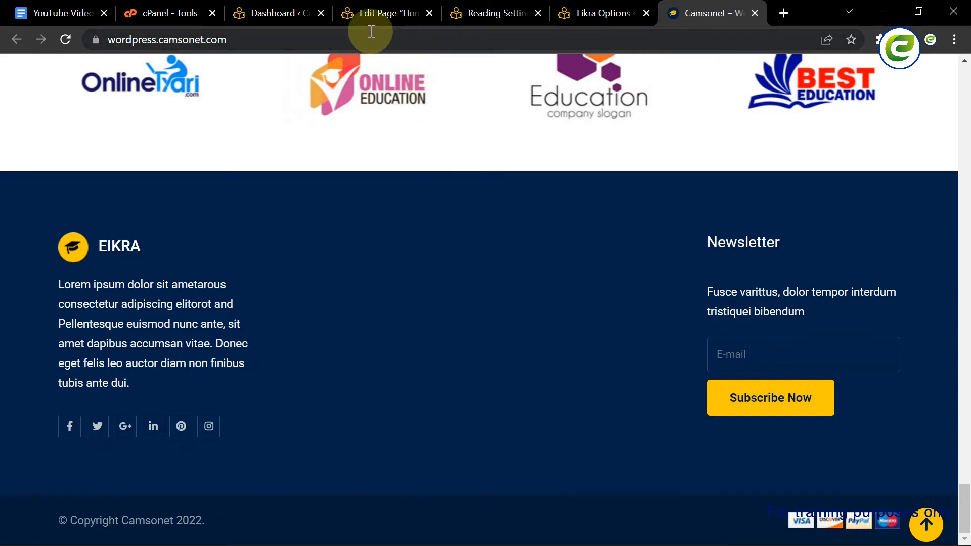
- From the WordPress dashboard, open the theme's Widgets screen and locate the Footer 1 widget area
left_click(292, 4)
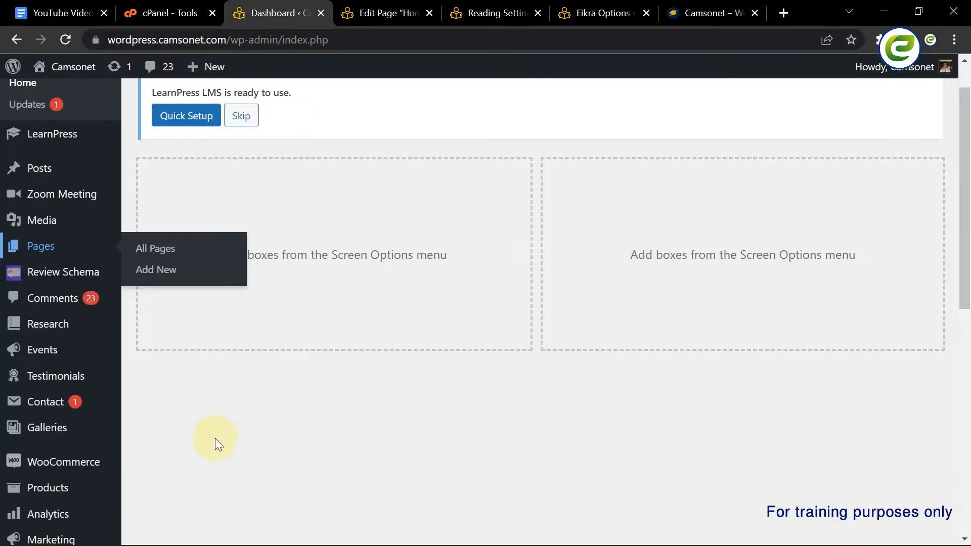
scroll(214, 438, "down", 5)
scroll(215, 438, "down", 2)
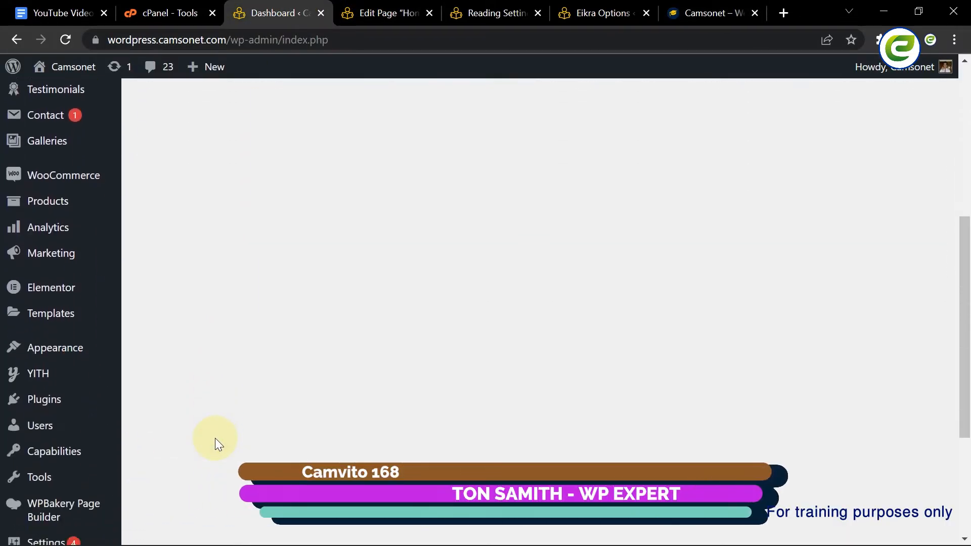
mouse_move(59, 288)
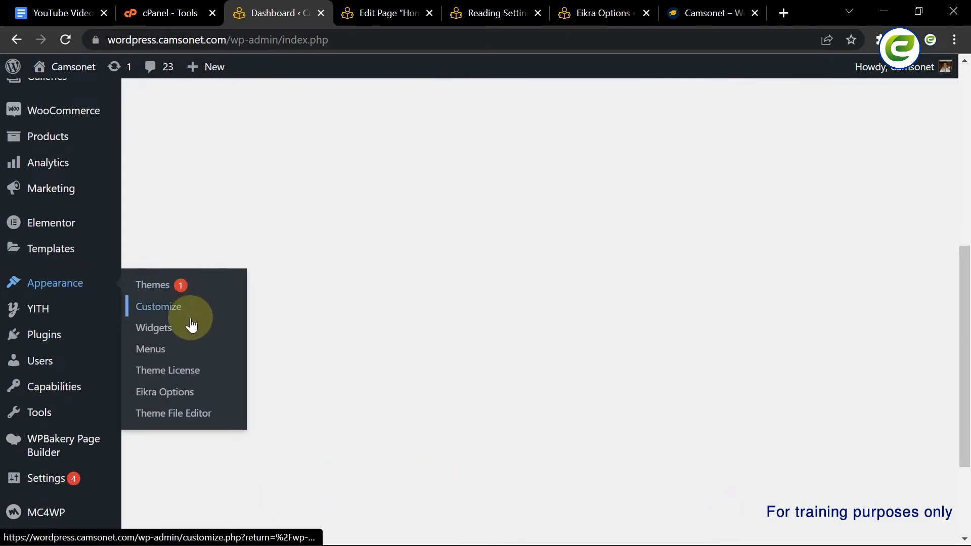
left_click(179, 335)
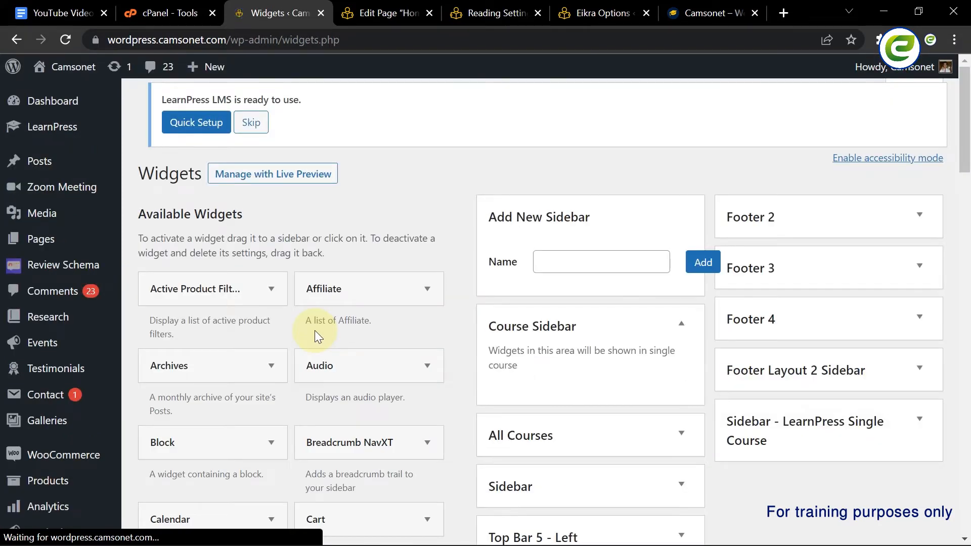
scroll(314, 329, "down", 3)
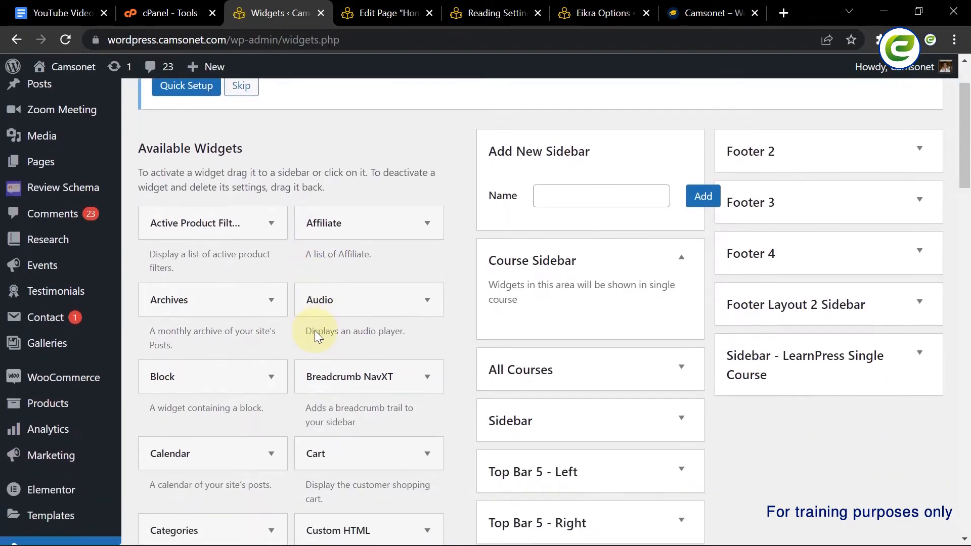
scroll(314, 330, "down", 1)
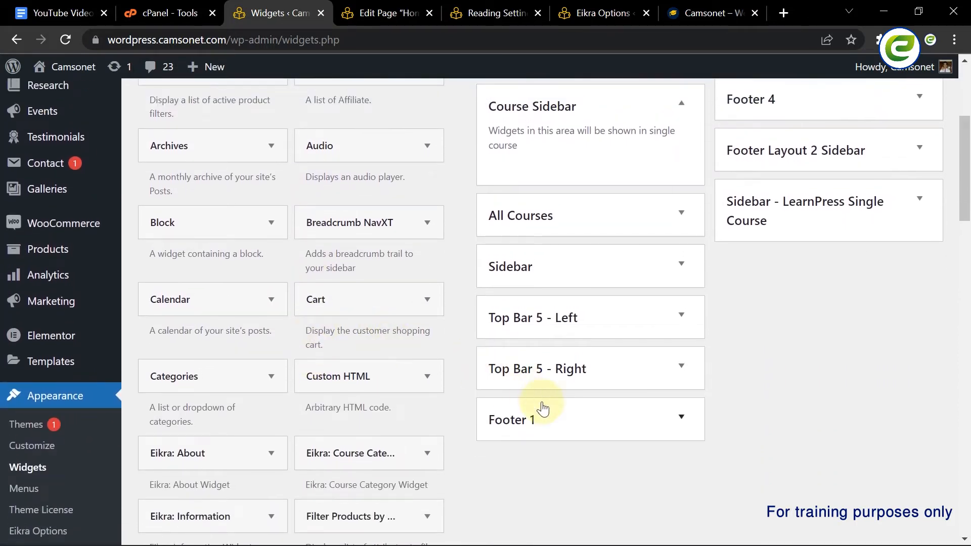
- Expand the Footer 1 area and its Eikra: About widget, and review the widget's description and social link fields
scroll(539, 406, "down", 2)
left_click(561, 344)
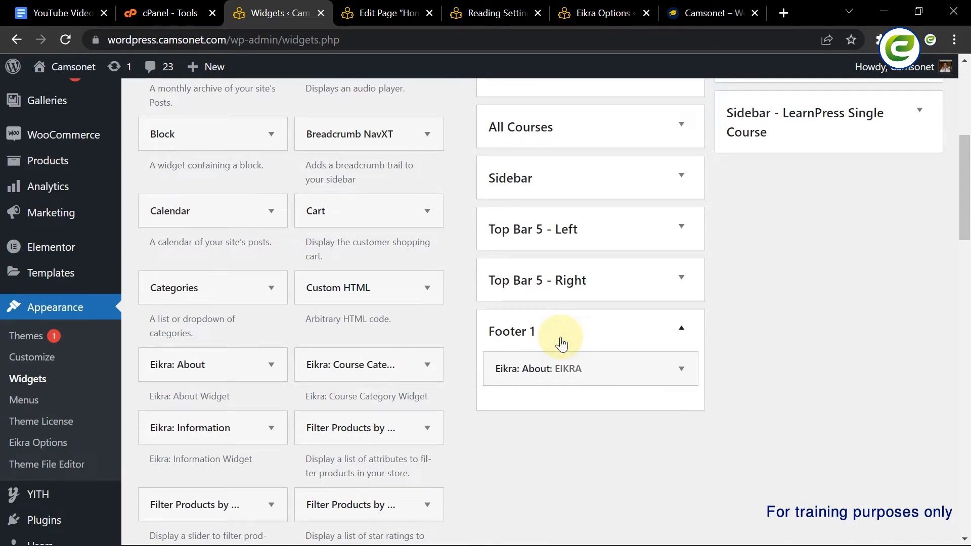
left_click(683, 379)
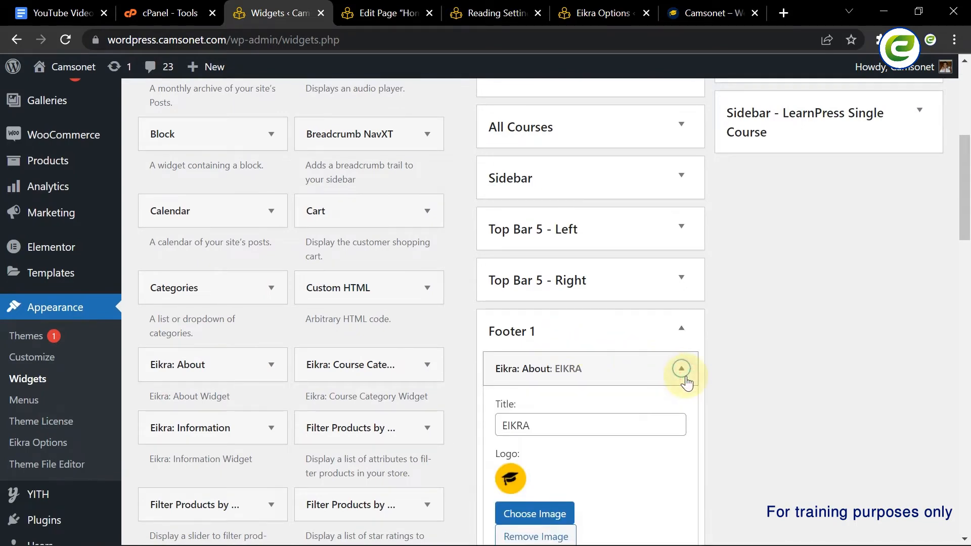
scroll(685, 382, "down", 6)
scroll(603, 383, "down", 5)
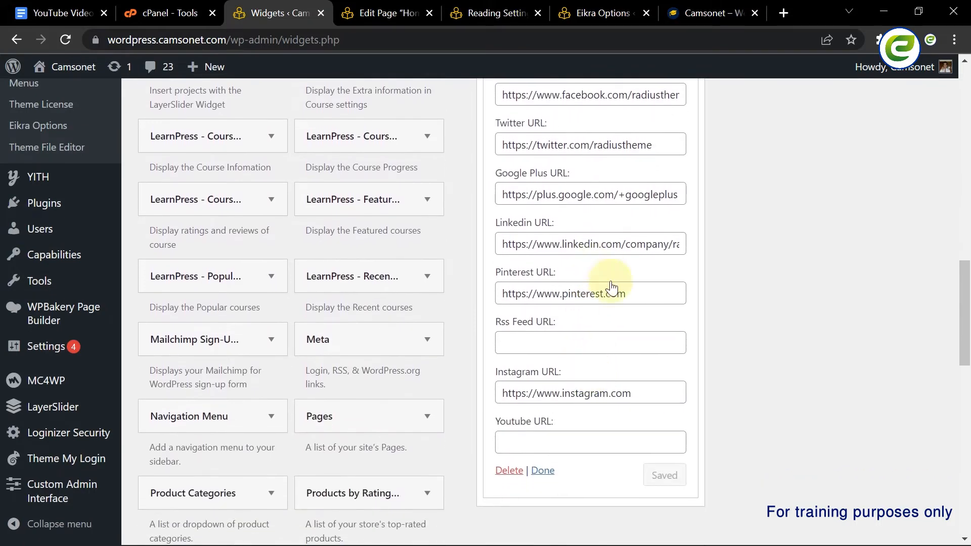
- Check the about paragraph under the EIKRA heading in the live homepage's footer, and return to the Widgets screen
left_click(702, 12)
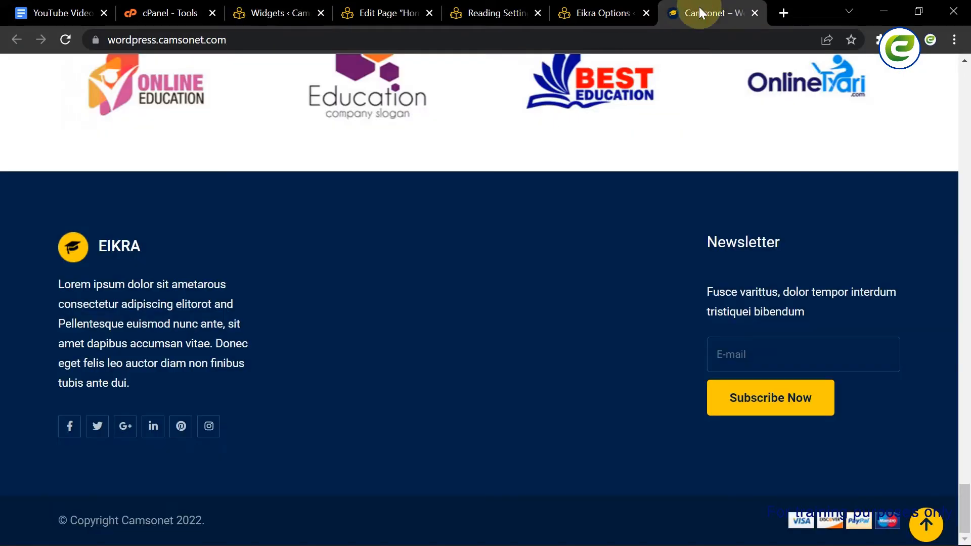
triple_click(152, 322)
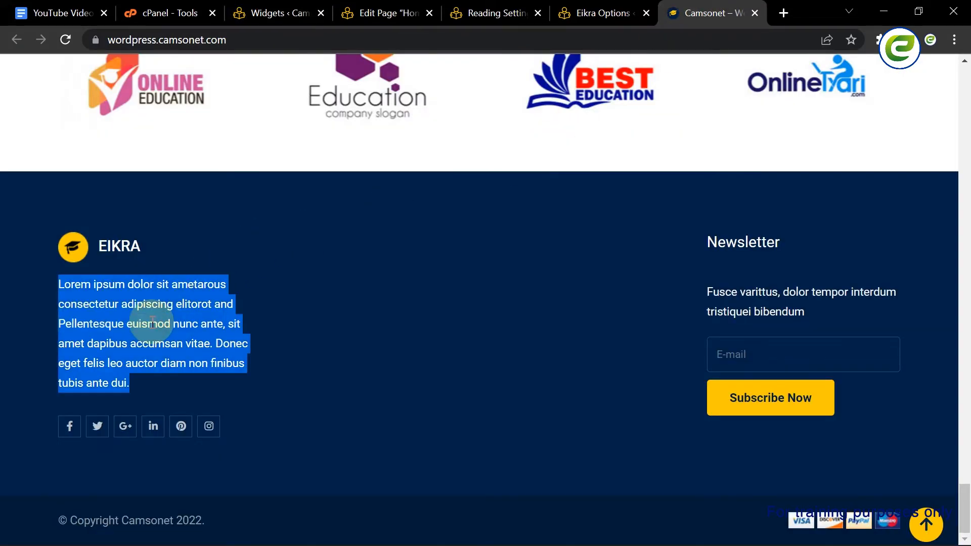
left_click(277, 13)
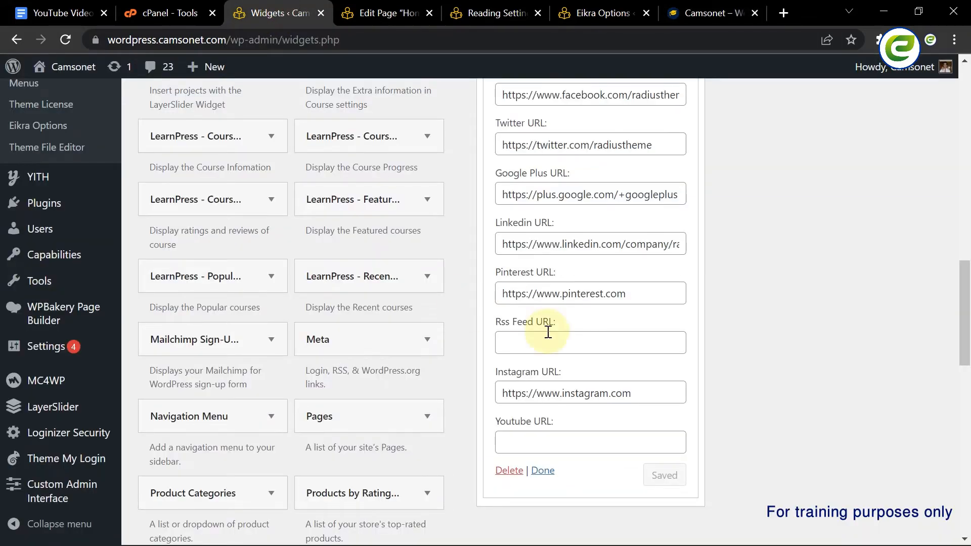
- Replace the Eikra: About widget's description in Footer 1 with "This is a camsonet company." and save the widget
scroll(548, 332, "up", 7)
triple_click(584, 389)
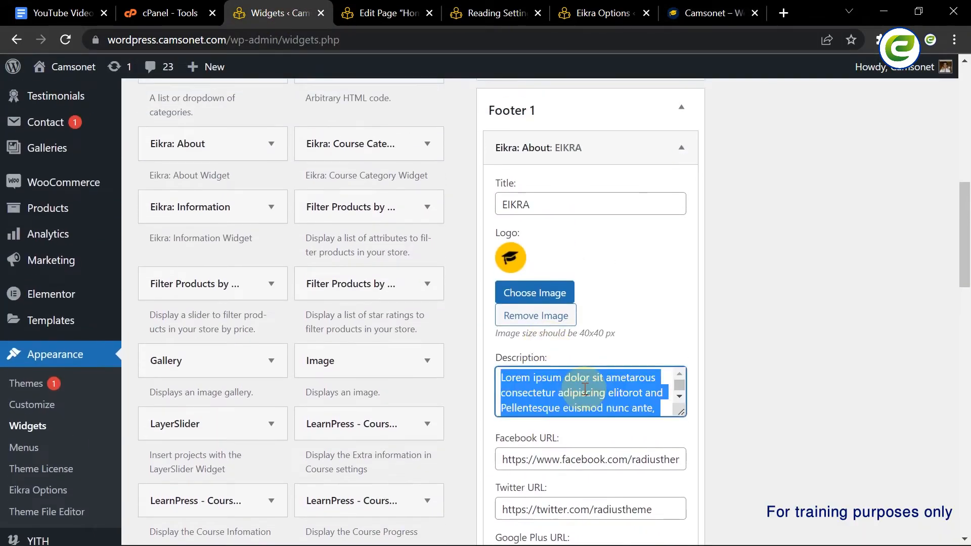
type("This is a camsonet company.")
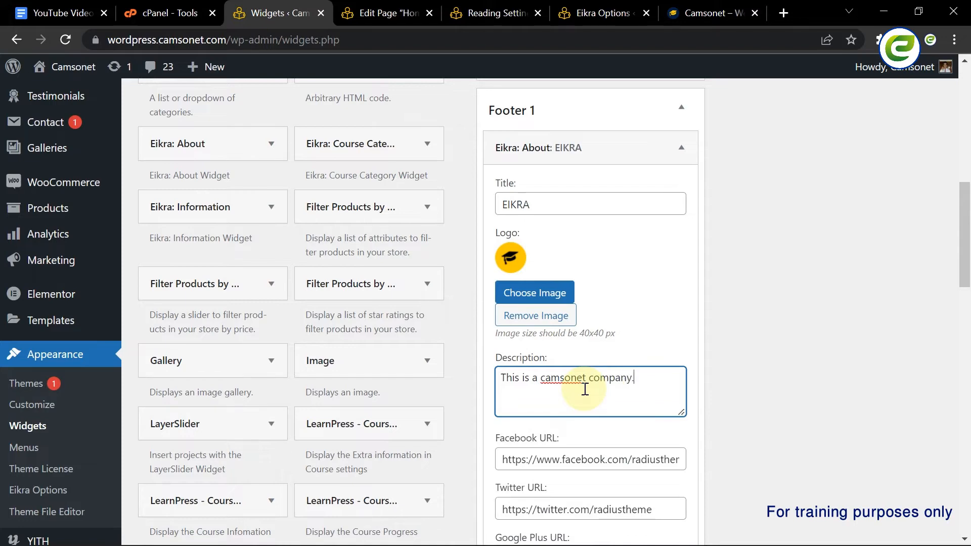
scroll(586, 389, "down", 9)
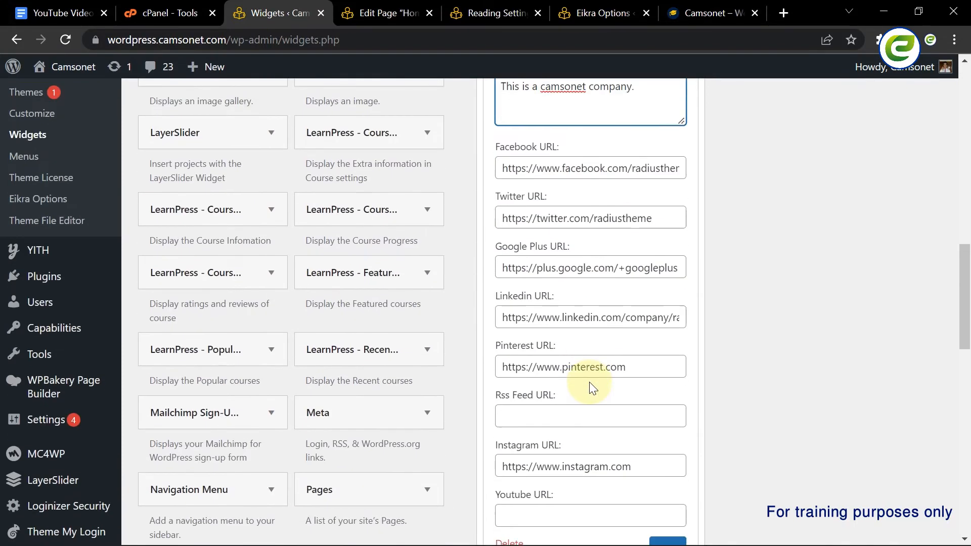
scroll(590, 381, "down", 1)
left_click(662, 361)
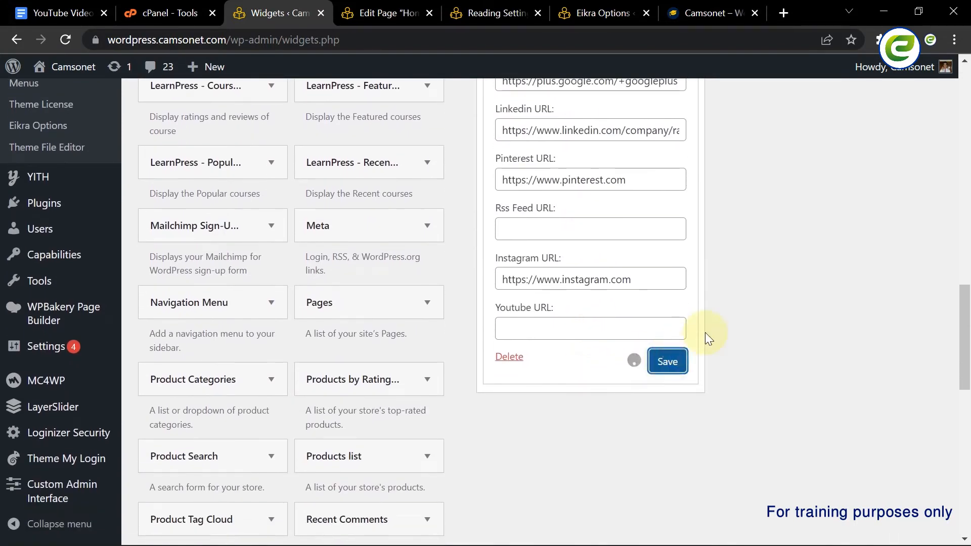
- Reload the live homepage and check the about text in the footer
left_click(703, 10)
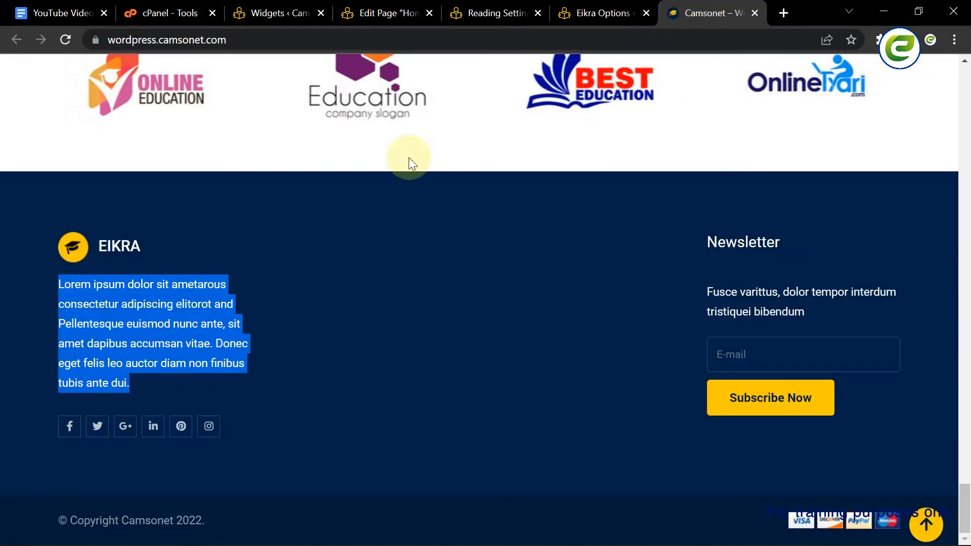
left_click(66, 40)
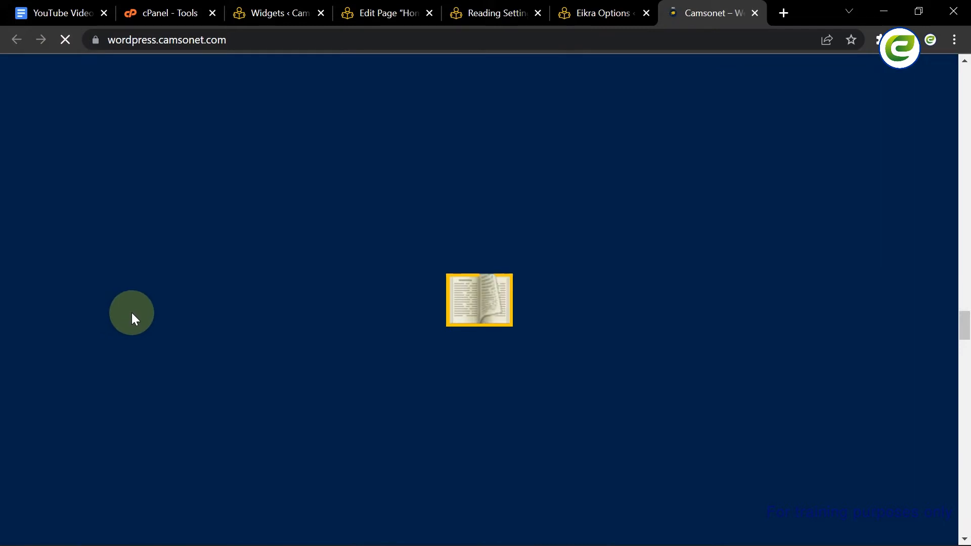
double_click(125, 309)
left_click_drag(125, 309, 223, 307)
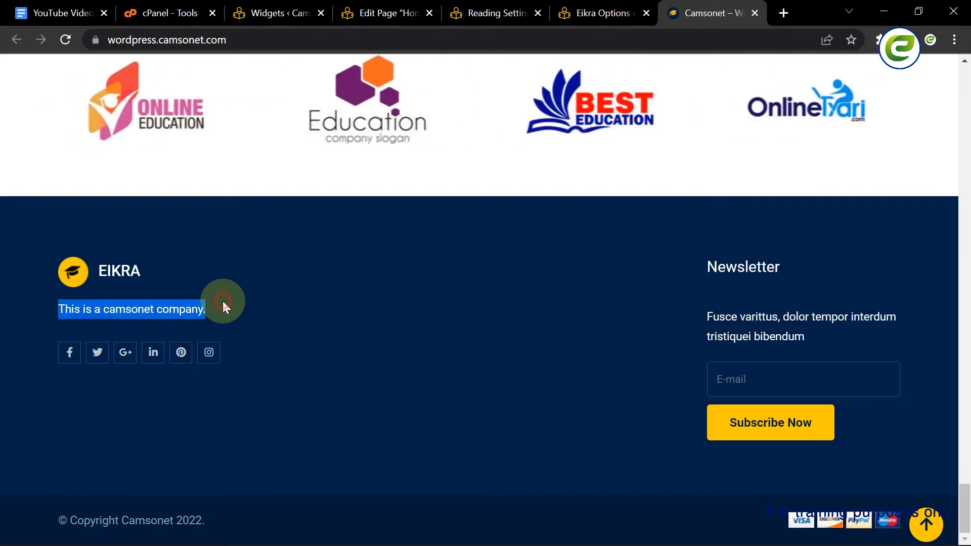
left_click(250, 294)
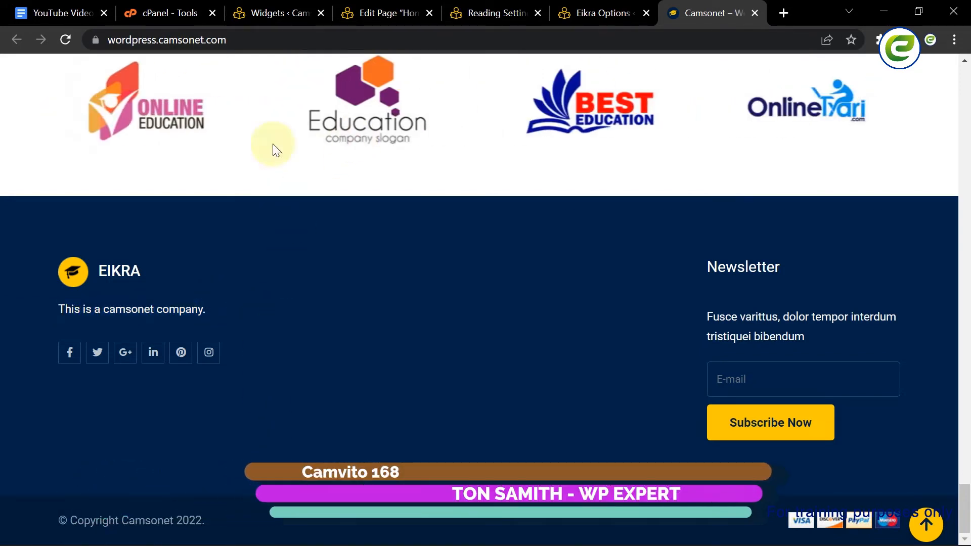
- Return to the Widgets screen and expand the Footer 2 widget area
left_click(260, 6)
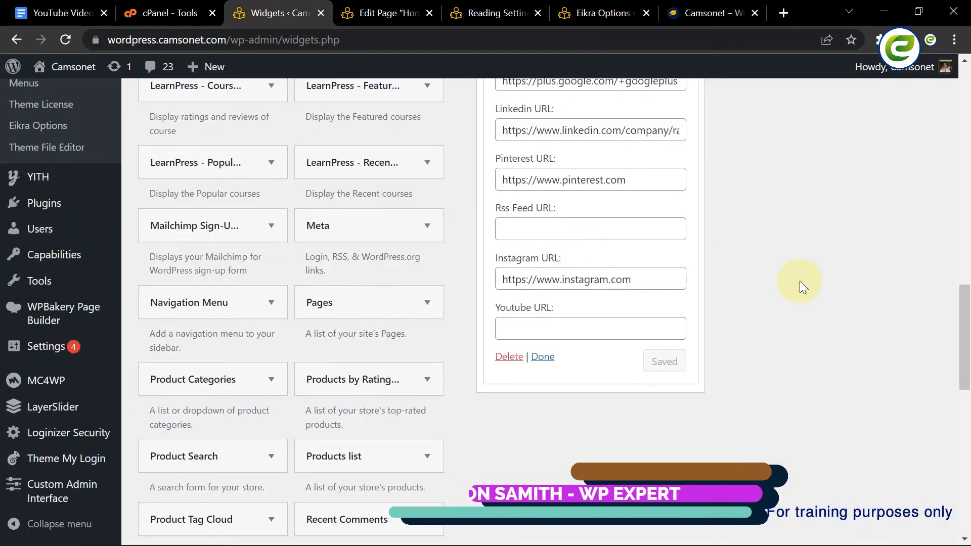
scroll(799, 280, "up", 20)
scroll(800, 281, "up", 1)
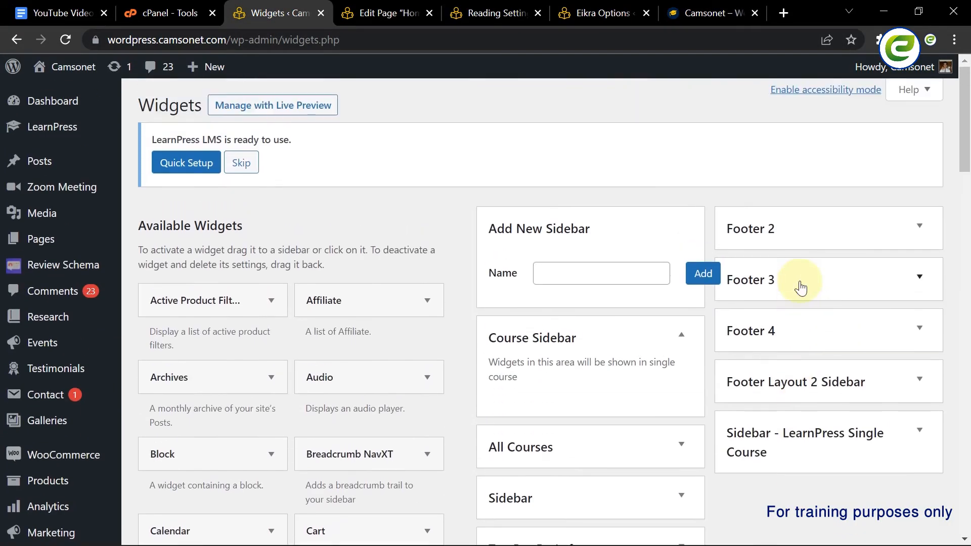
left_click(904, 228)
scroll(902, 226, "down", 1)
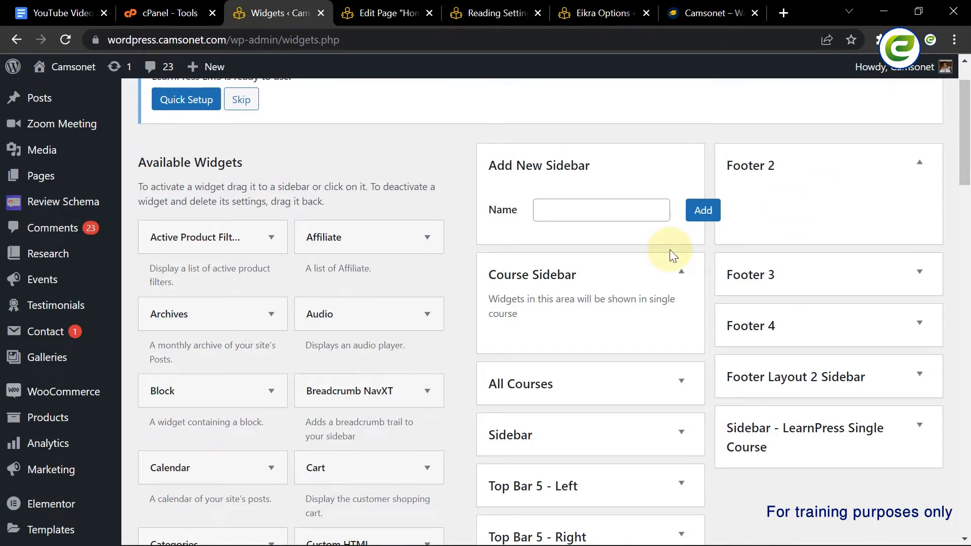
- Review the available widgets, temporarily marking Block, Custom HTML and Eikra: Information with green on-screen arrows
scroll(670, 250, "down", 2)
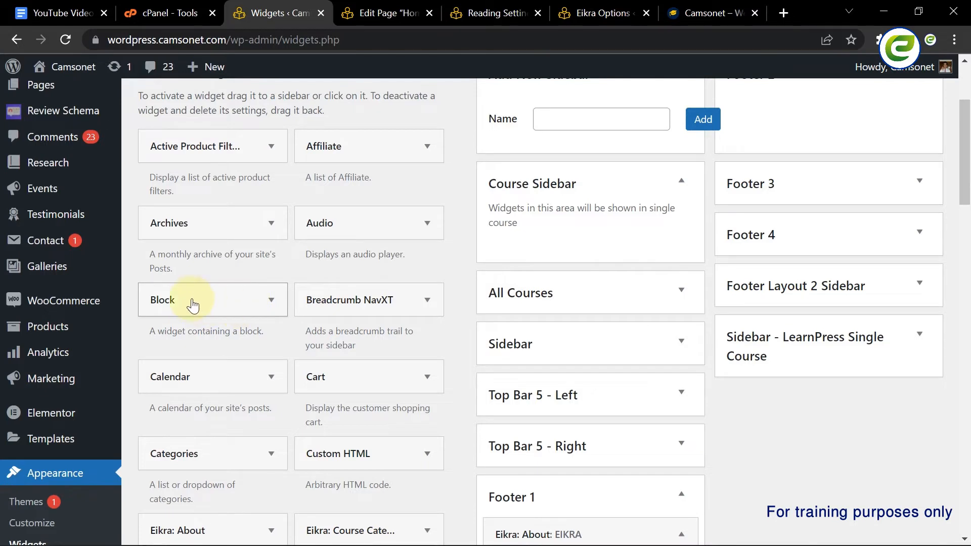
scroll(210, 302, "down", 3)
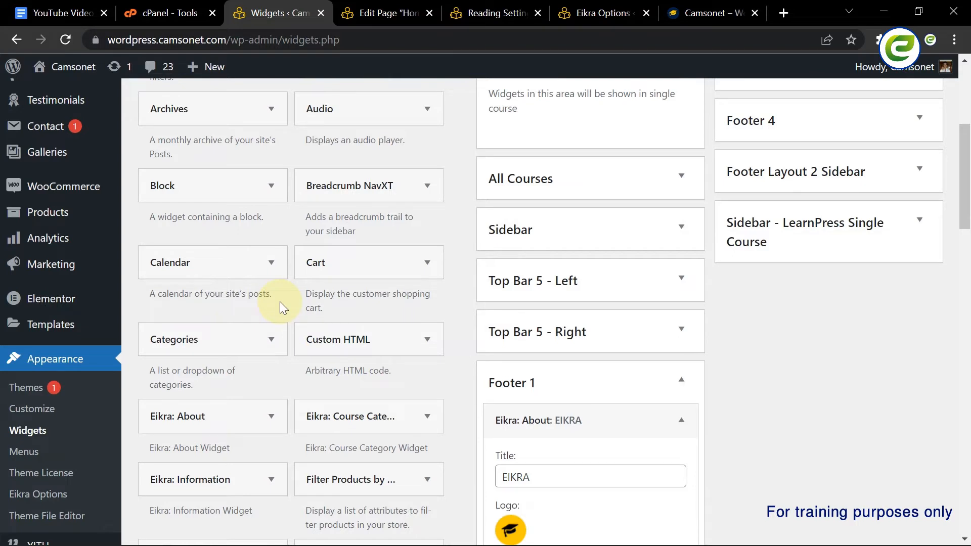
key("ctrl+alt+d")
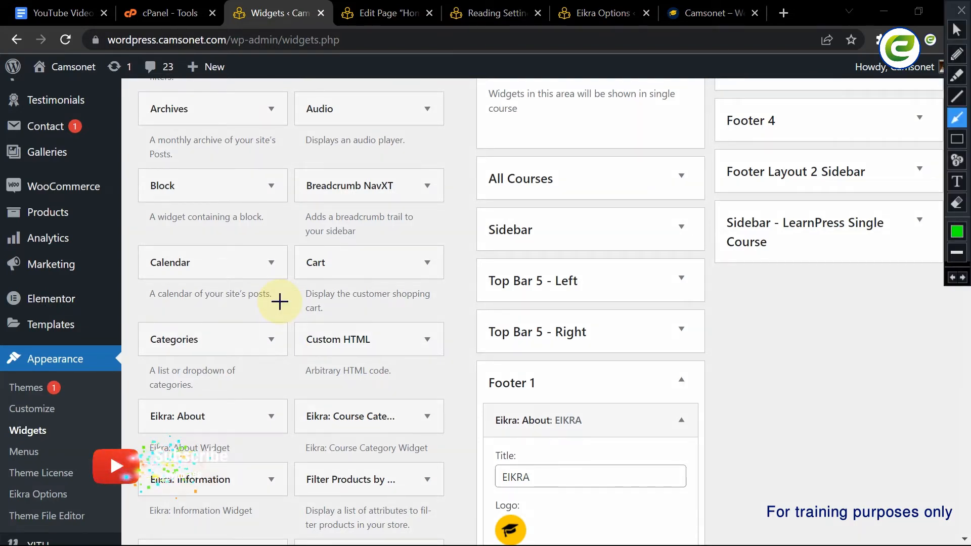
left_click_drag(364, 146, 289, 168)
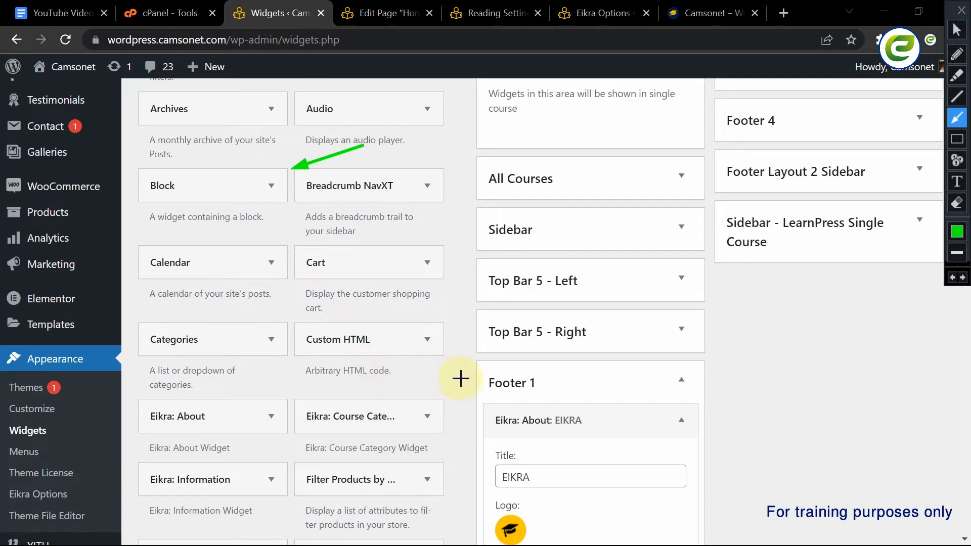
left_click_drag(465, 280, 392, 329)
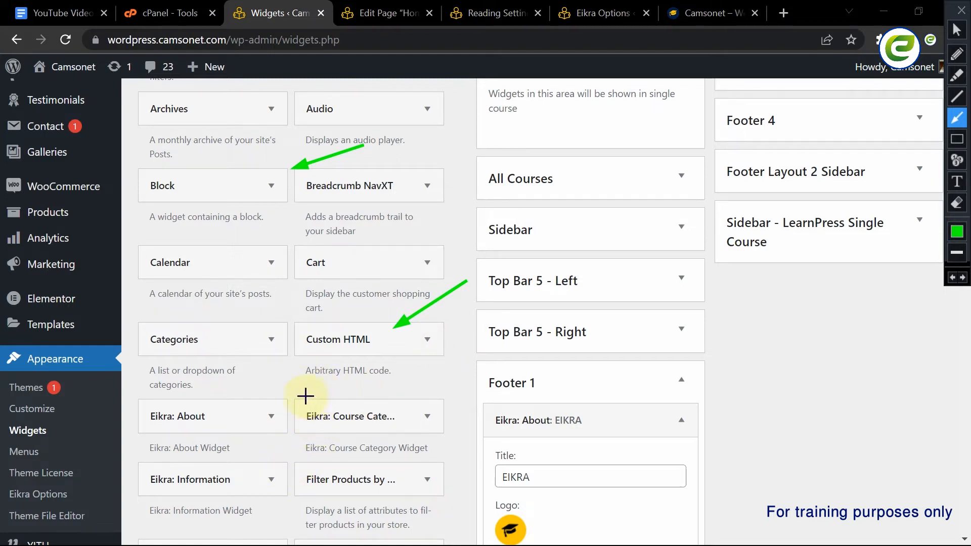
left_click_drag(293, 417, 243, 470)
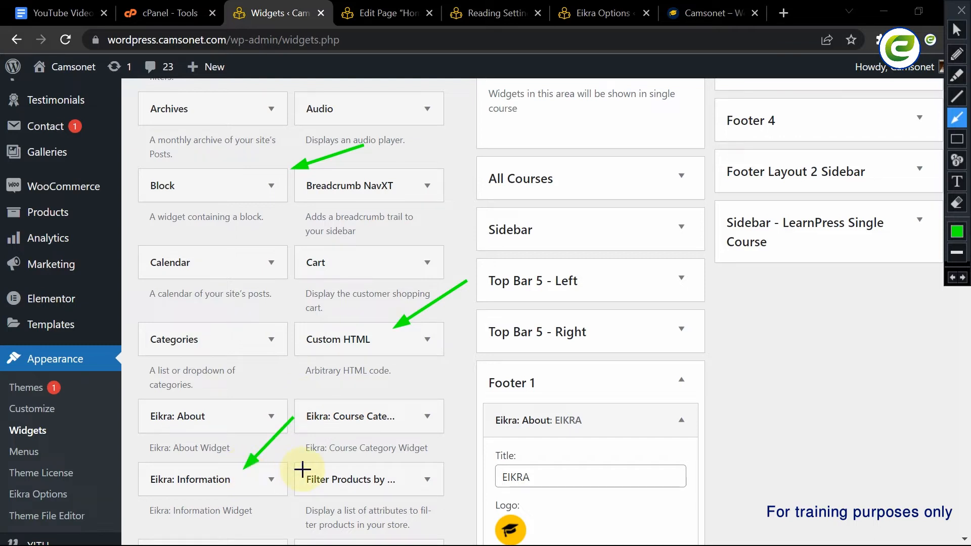
key("Escape")
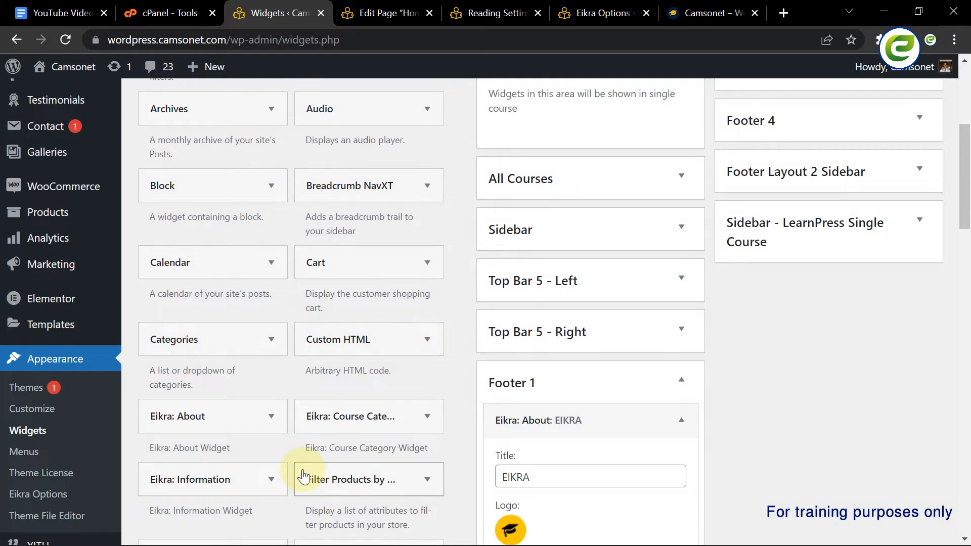
- Add the Navigation Menu widget to the Footer 2 widget area
scroll(298, 473, "down", 3)
scroll(304, 476, "down", 3)
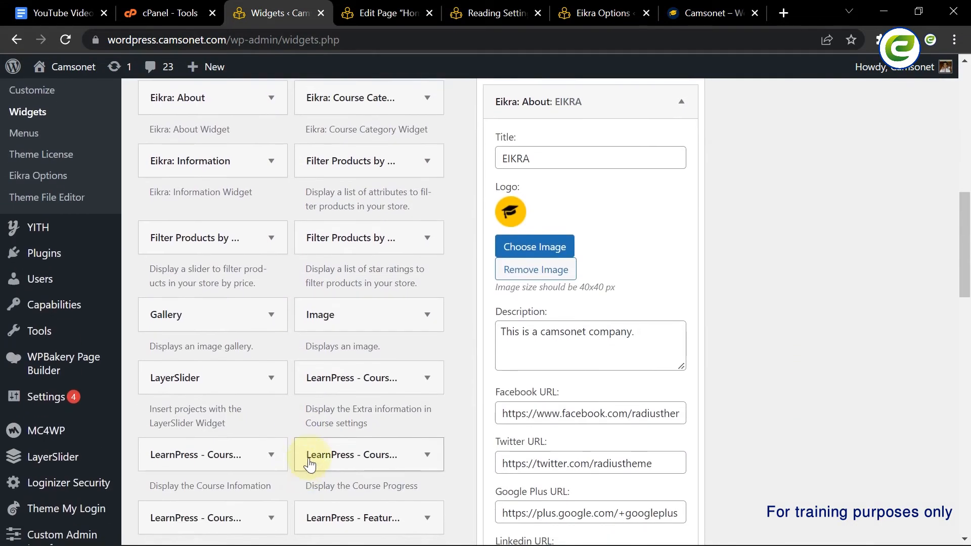
scroll(310, 462, "down", 2)
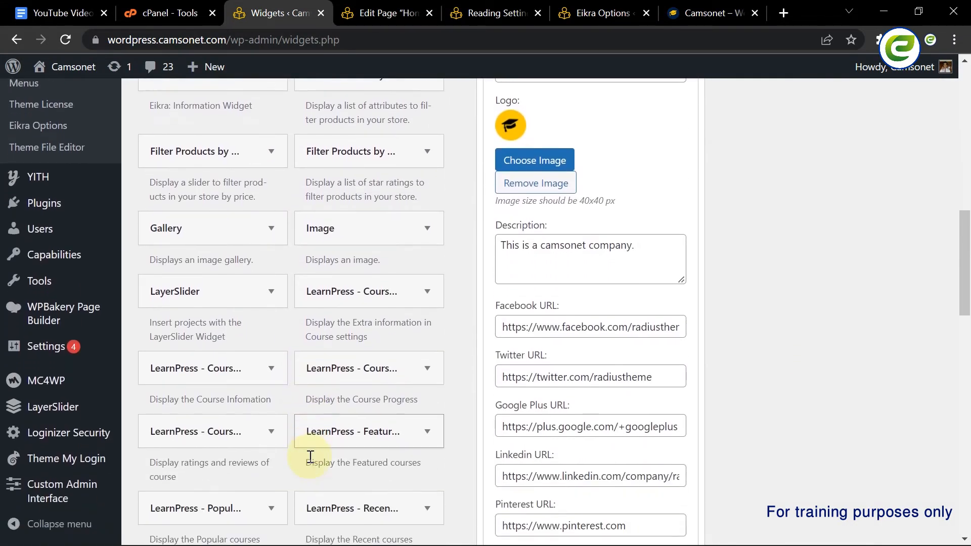
scroll(310, 463, "down", 1)
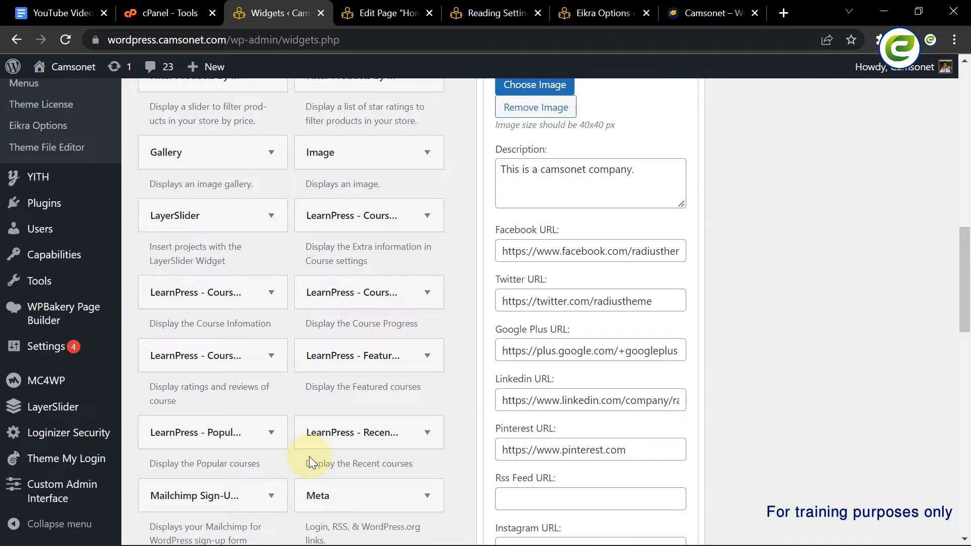
scroll(310, 461, "down", 5)
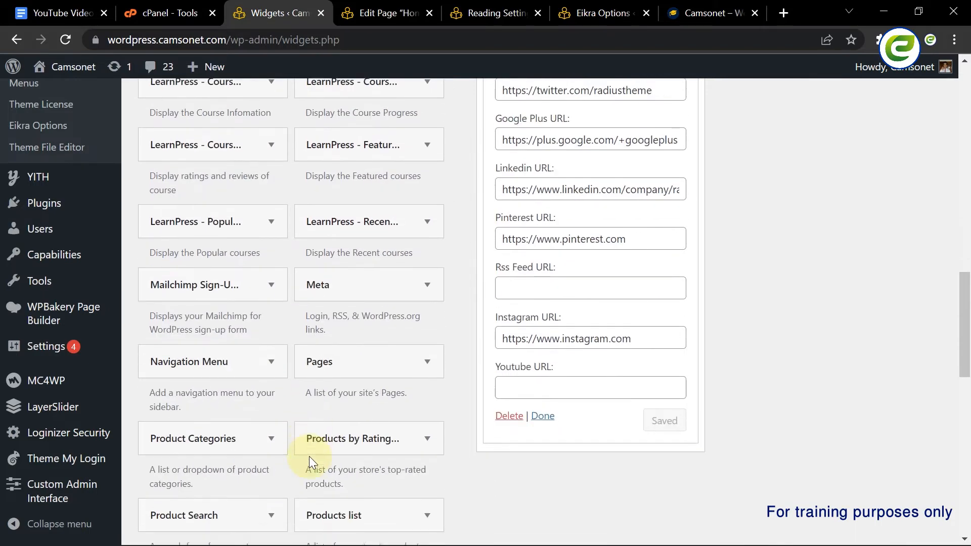
scroll(311, 457, "down", 2)
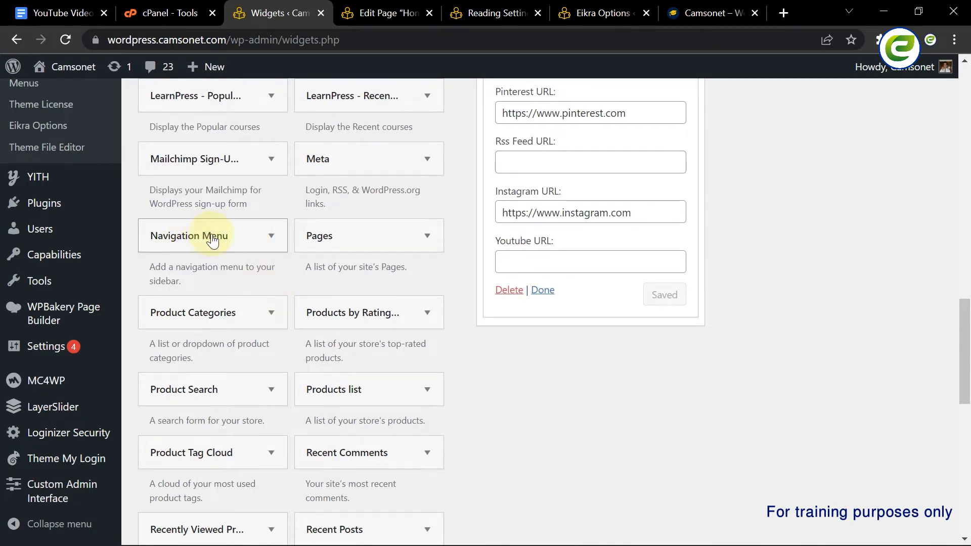
left_click(269, 238)
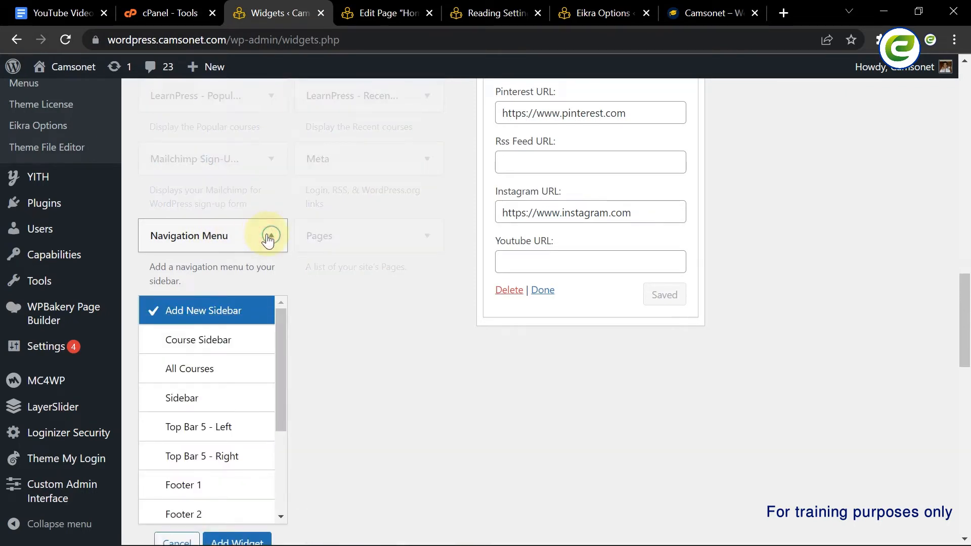
scroll(298, 314, "down", 1)
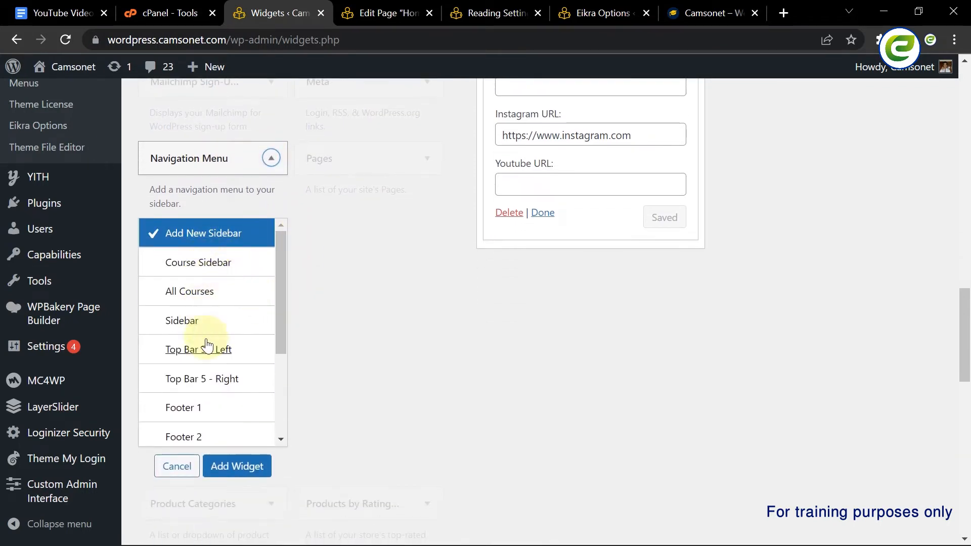
scroll(219, 353, "down", 1)
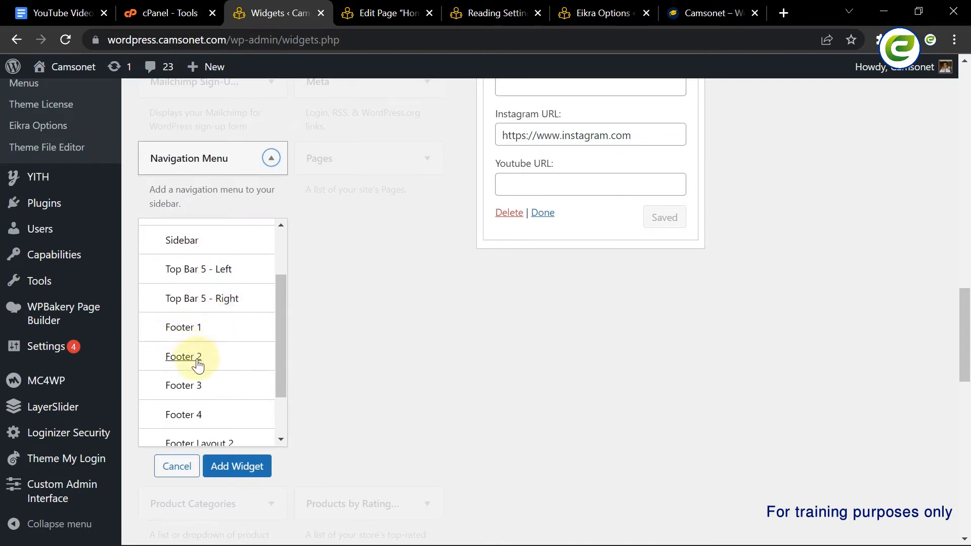
scroll(197, 392, "down", 1)
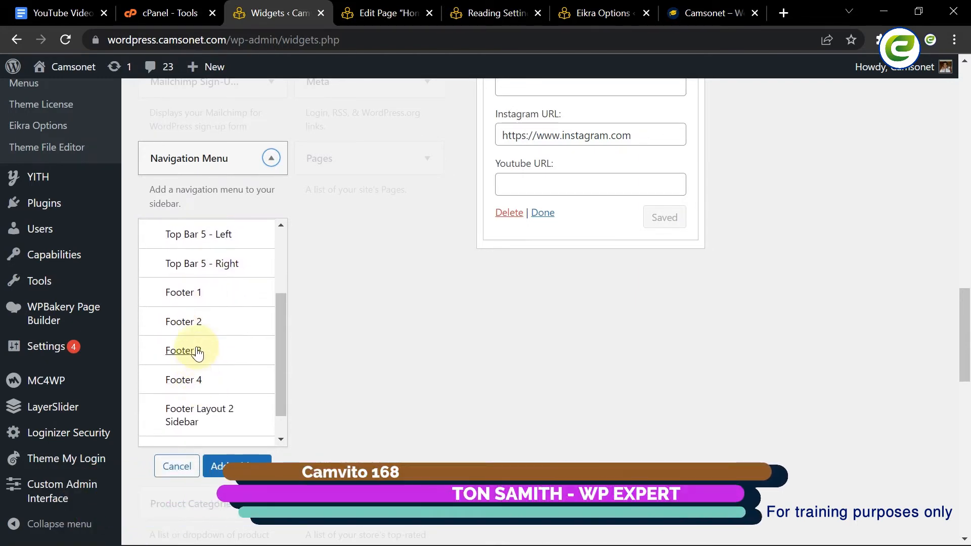
left_click(199, 327)
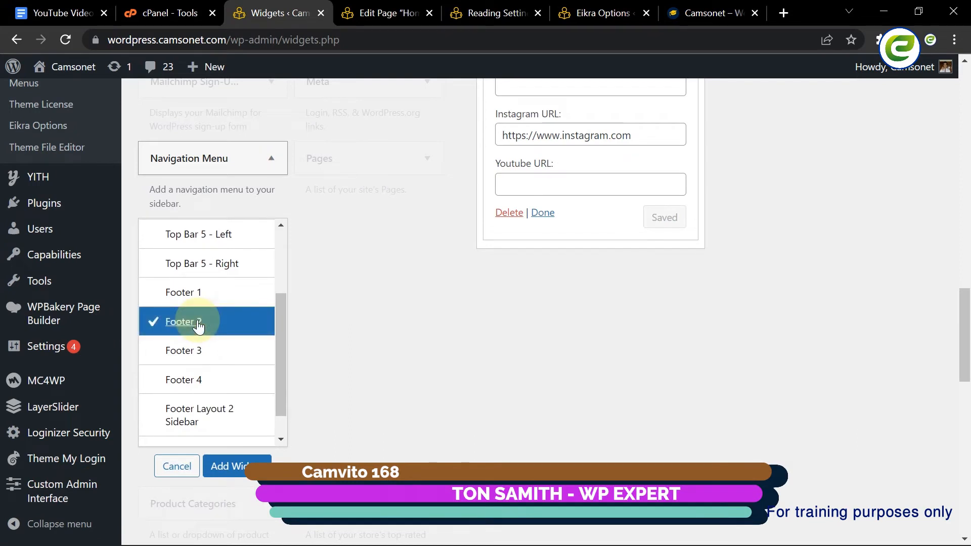
left_click(211, 357)
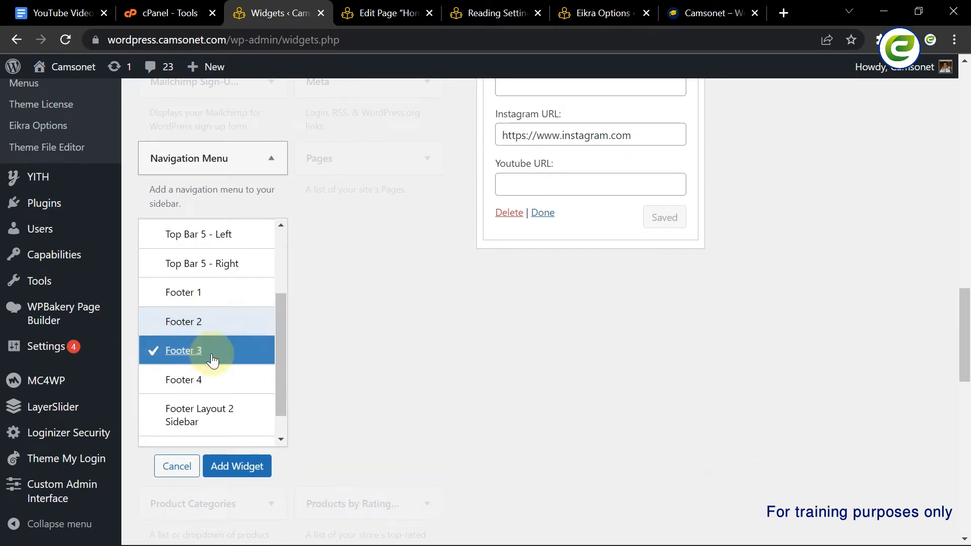
left_click(218, 326)
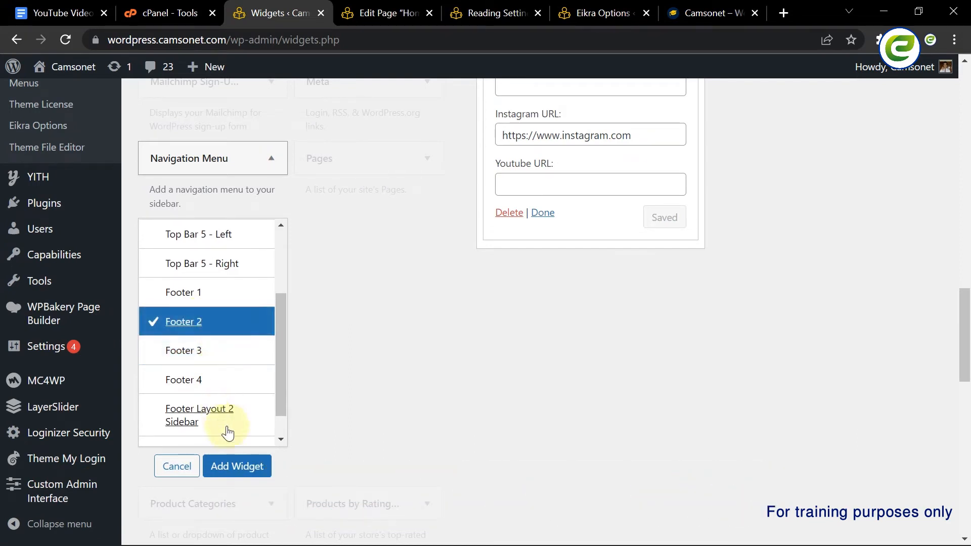
left_click(240, 471)
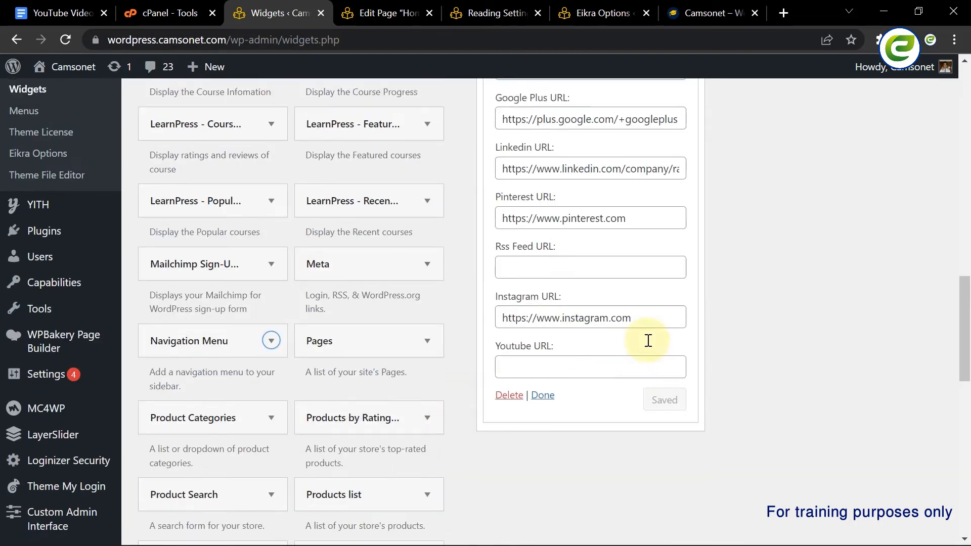
- Assign Main Menu to the Navigation Menu widget in Footer 2, save it, and reload the live homepage to check the footer
scroll(648, 341, "up", 15)
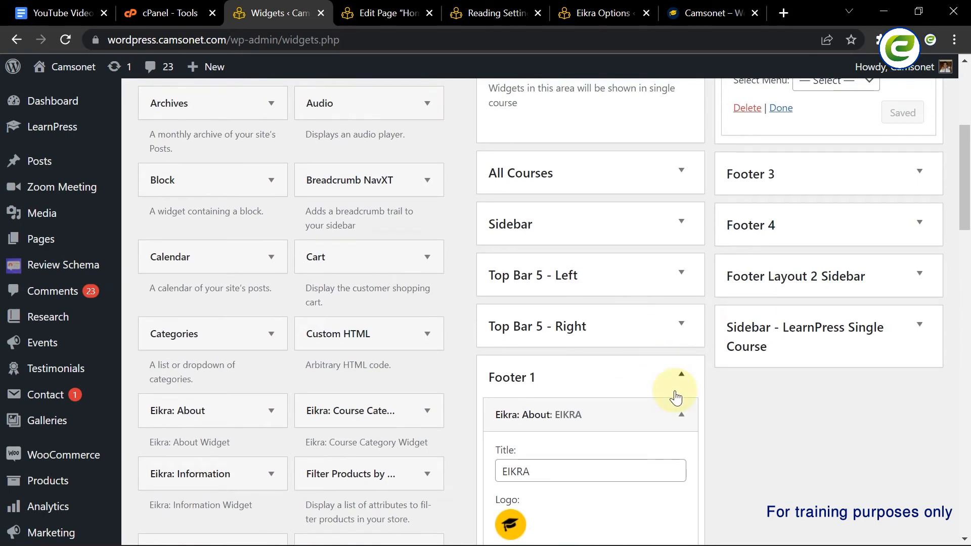
left_click(679, 374)
scroll(713, 323, "up", 4)
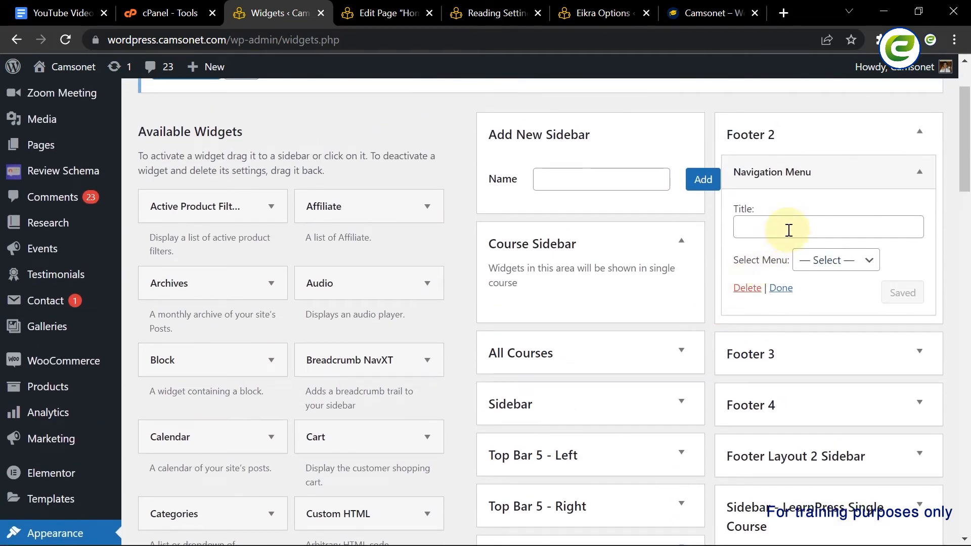
left_click(826, 261)
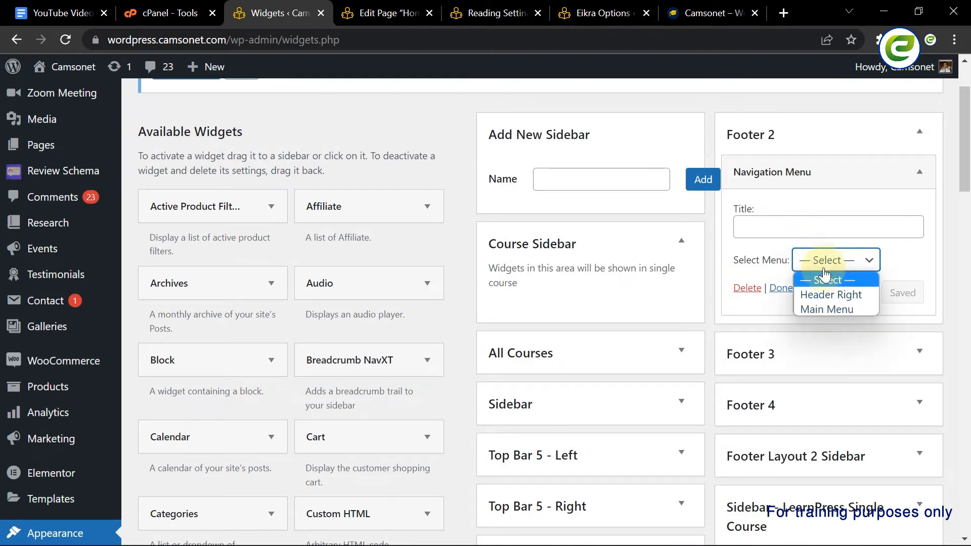
left_click(835, 308)
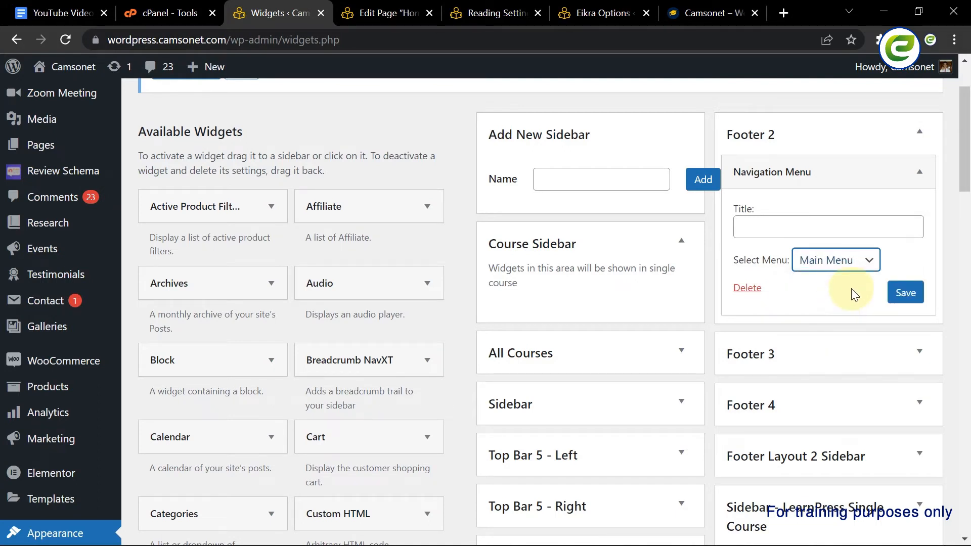
left_click(903, 293)
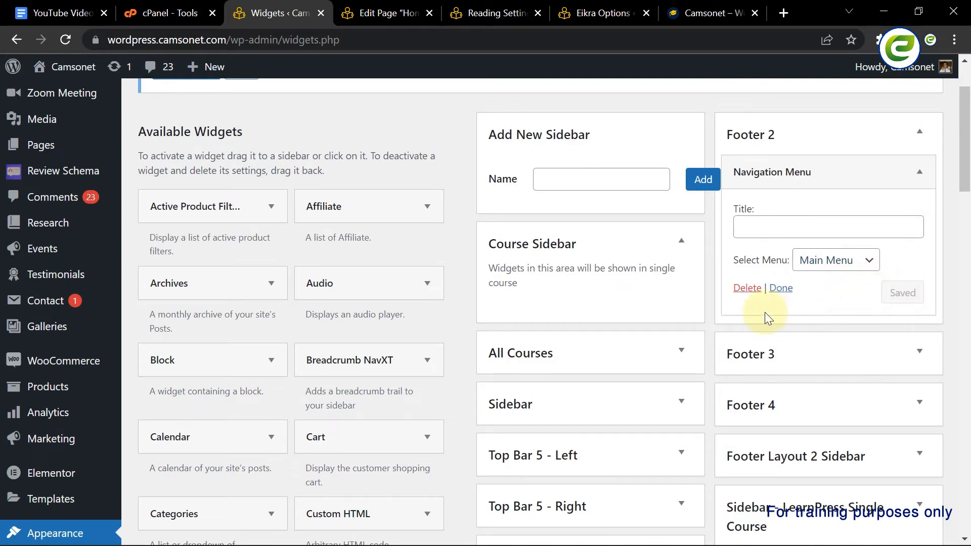
left_click(695, 6)
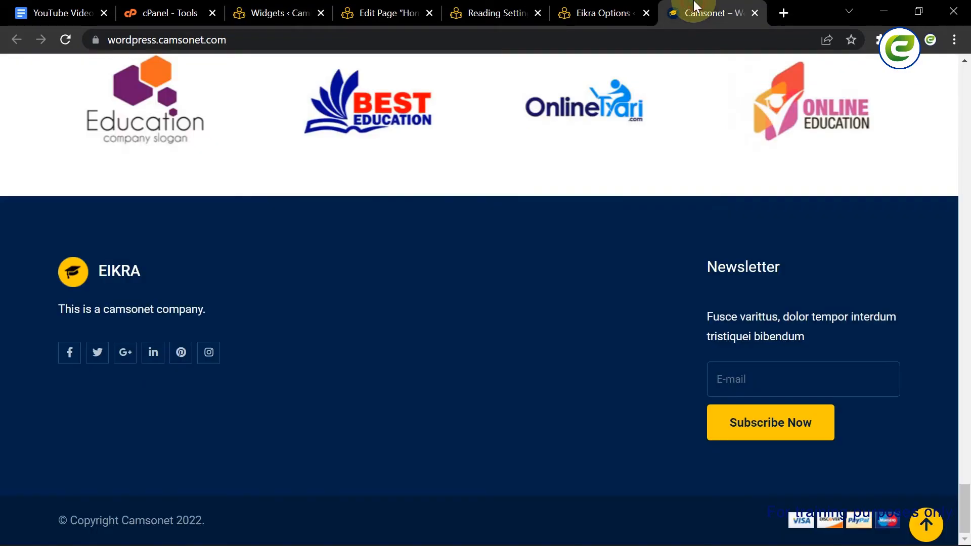
left_click(66, 40)
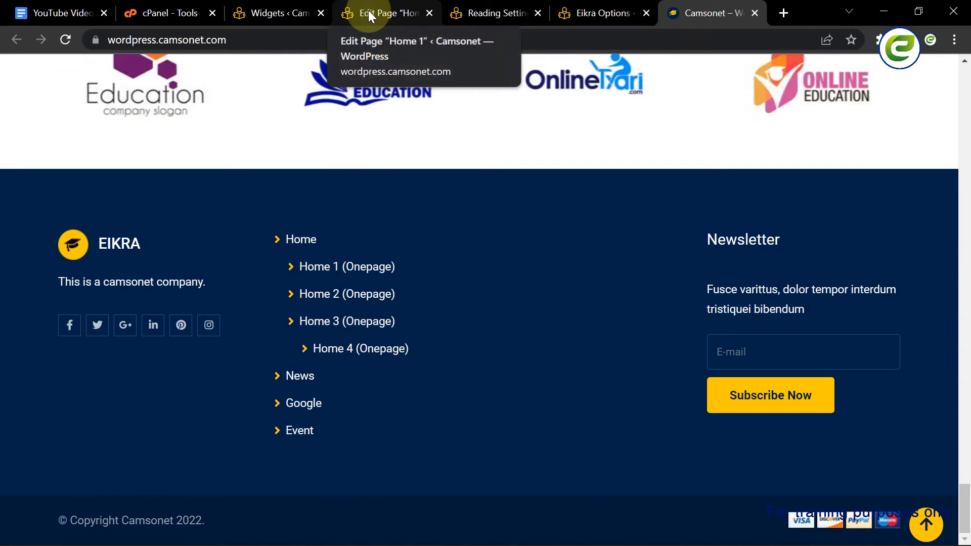
- Return to the Eikra Options page and go from there to the WordPress Menus screen
left_click(587, 14)
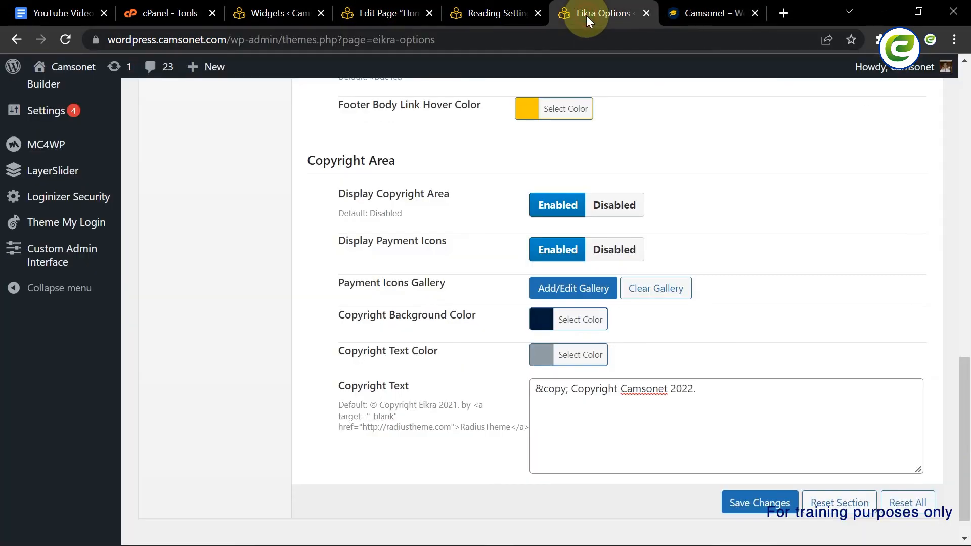
scroll(190, 247, "up", 10)
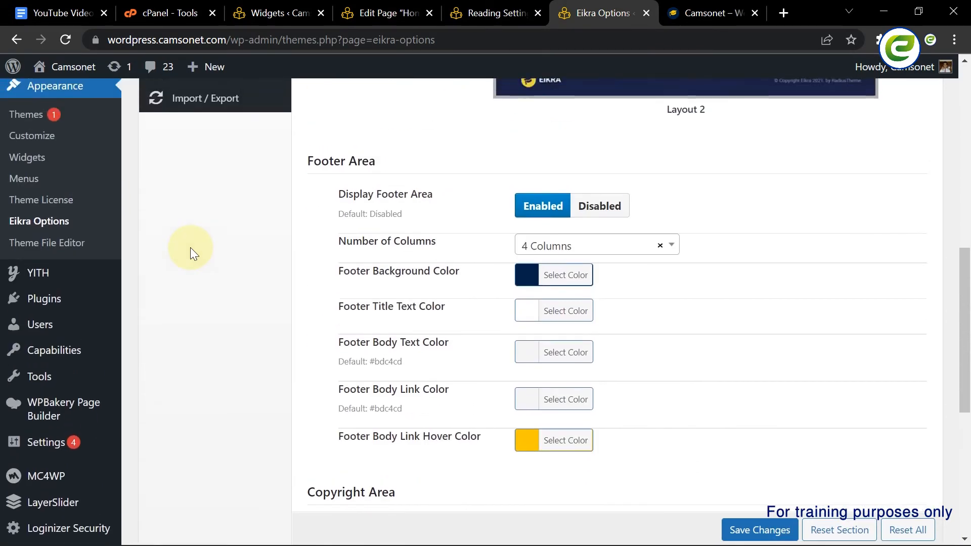
scroll(190, 247, "up", 1)
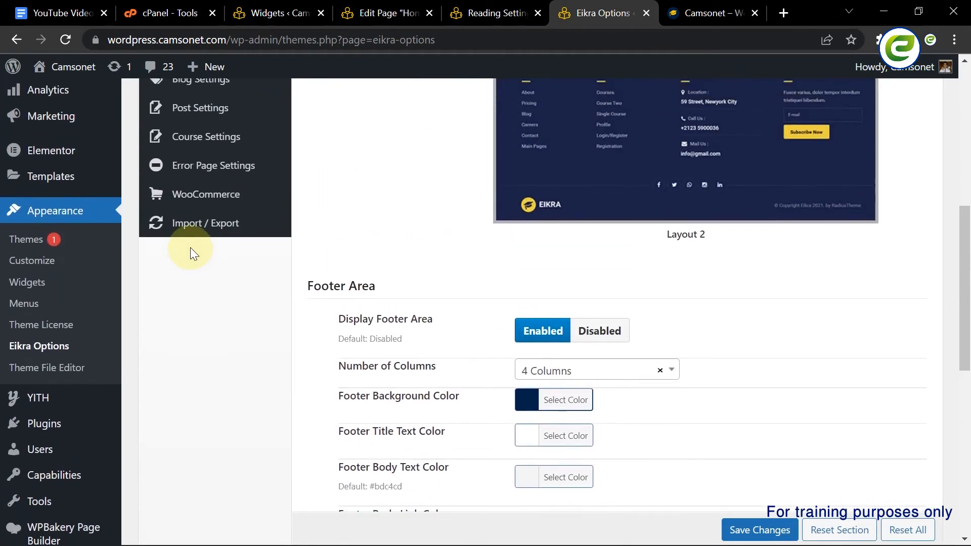
left_click(37, 311)
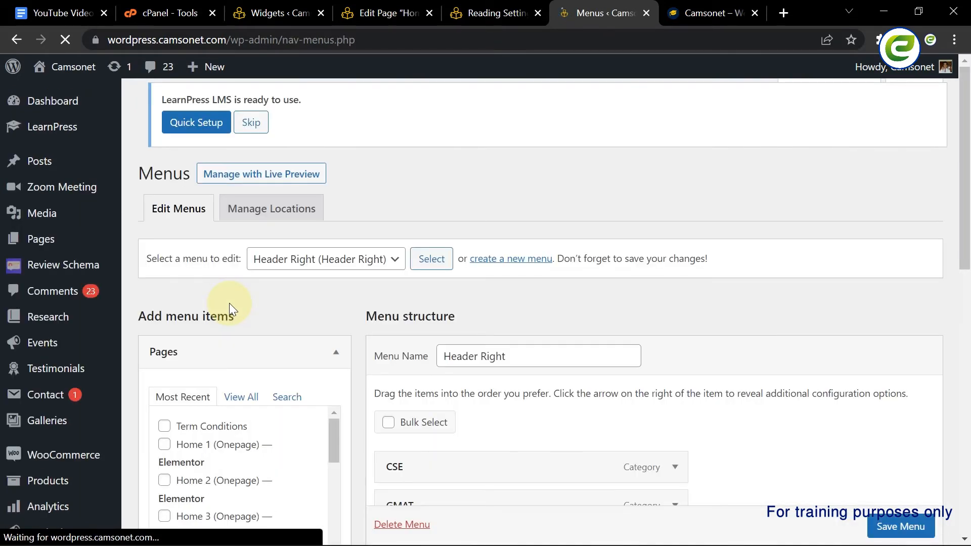
scroll(366, 284, "down", 2)
scroll(366, 283, "down", 1)
scroll(463, 223, "up", 1)
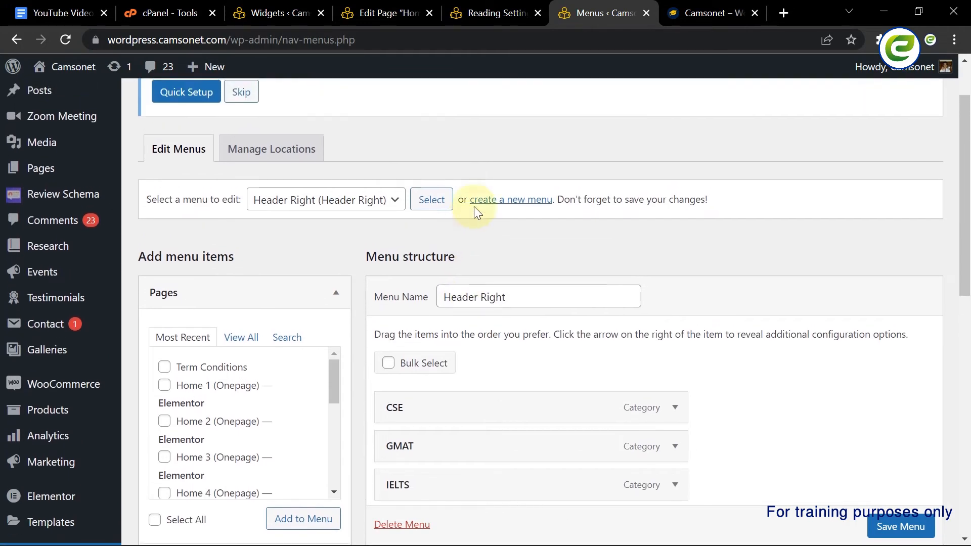
- Create a new menu named "Footer 2" without assigning it a display location
left_click(514, 203)
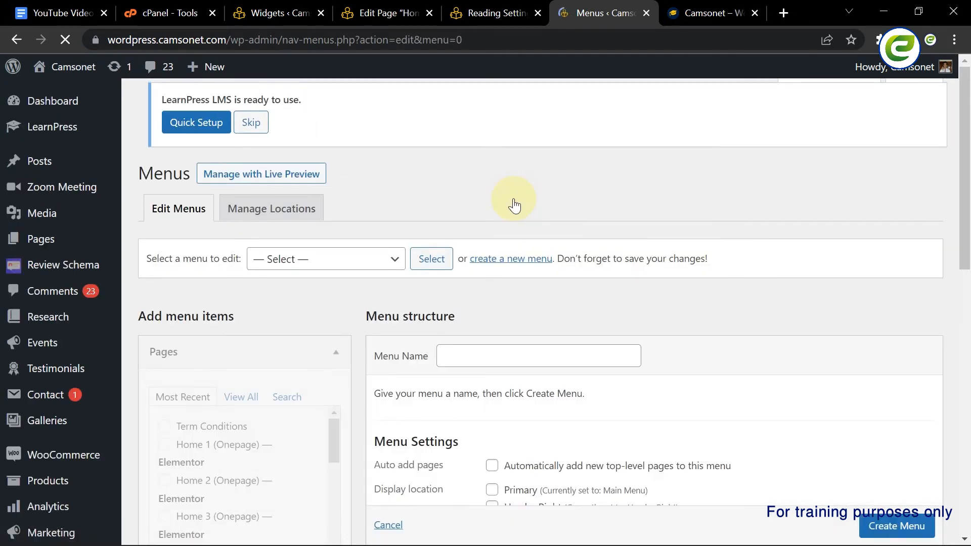
scroll(526, 308, "down", 2)
left_click(532, 279)
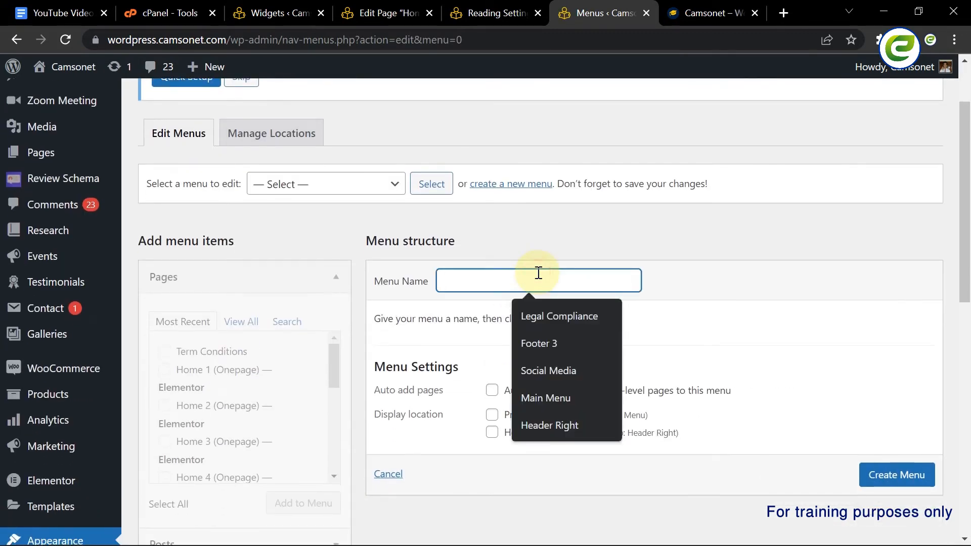
type("Footer 1")
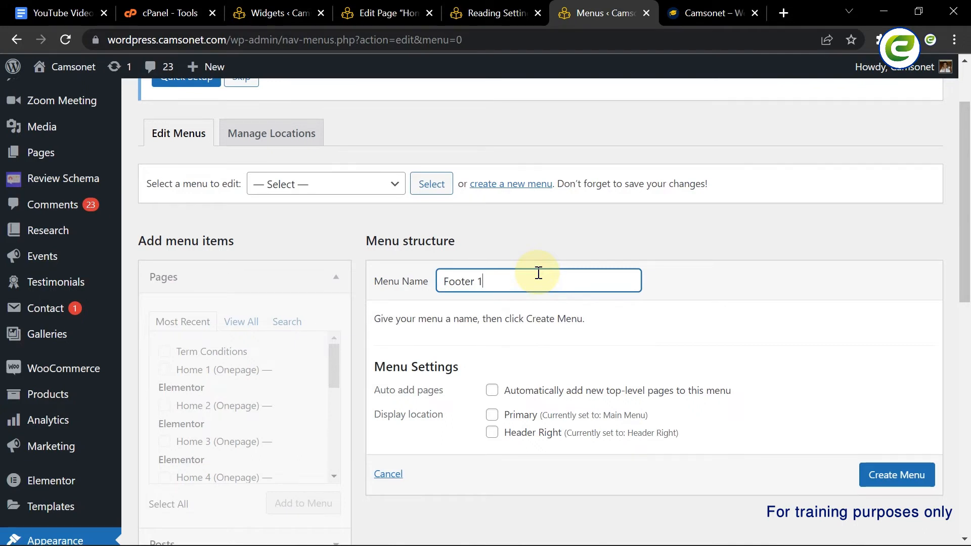
key("BackSpace")
type("2")
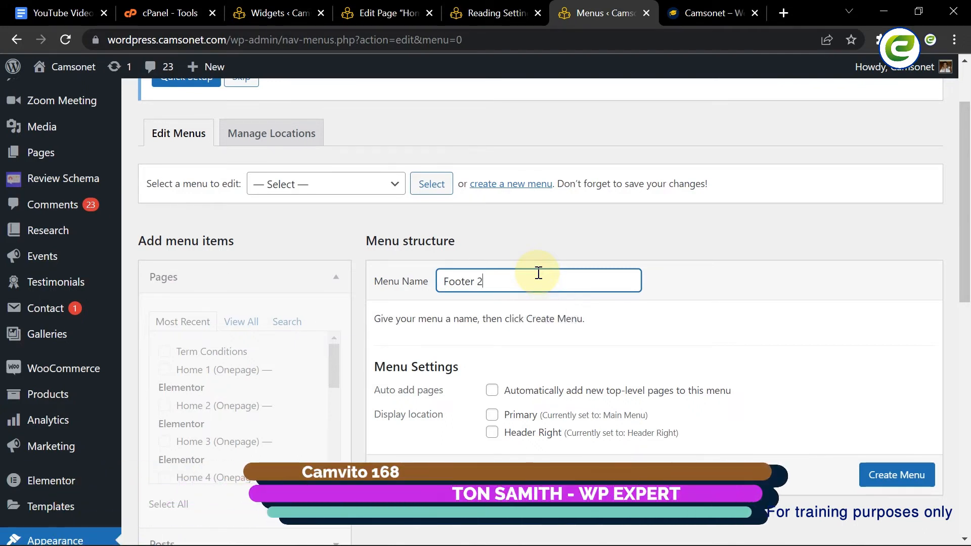
left_click(677, 317)
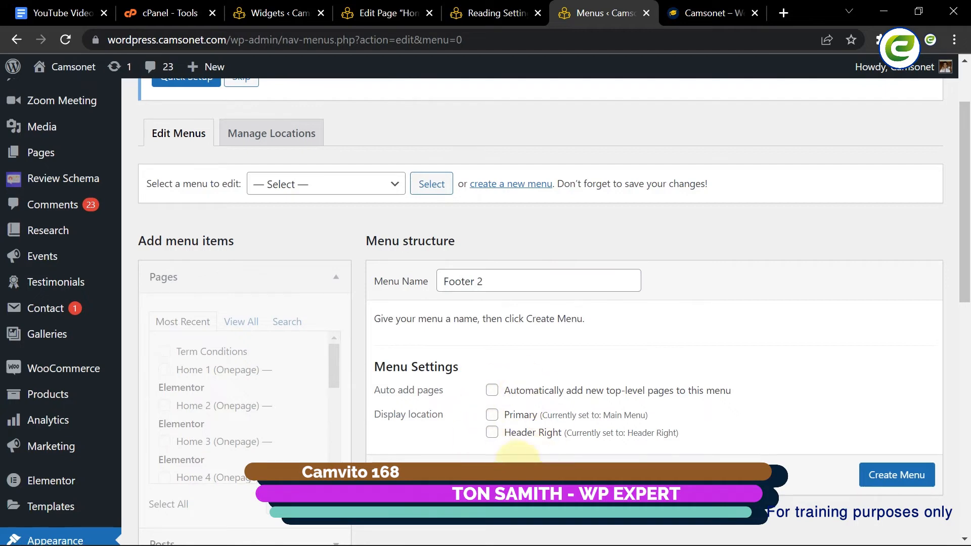
left_click(911, 477)
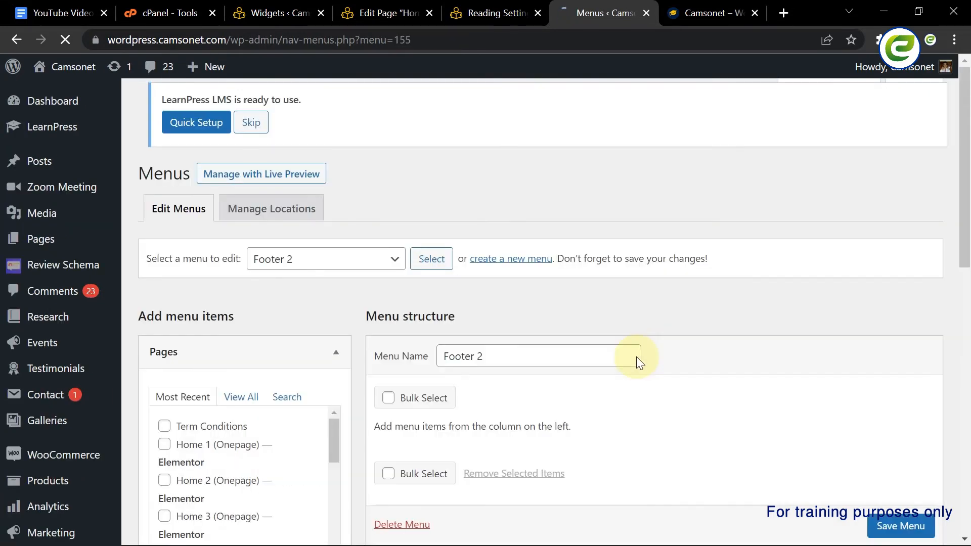
- Add the pages Home 1, Home 2, Home 3 and Home 4 (Onepage) to the Footer 2 menu
scroll(577, 369, "down", 3)
scroll(250, 327, "down", 2)
scroll(232, 306, "up", 3)
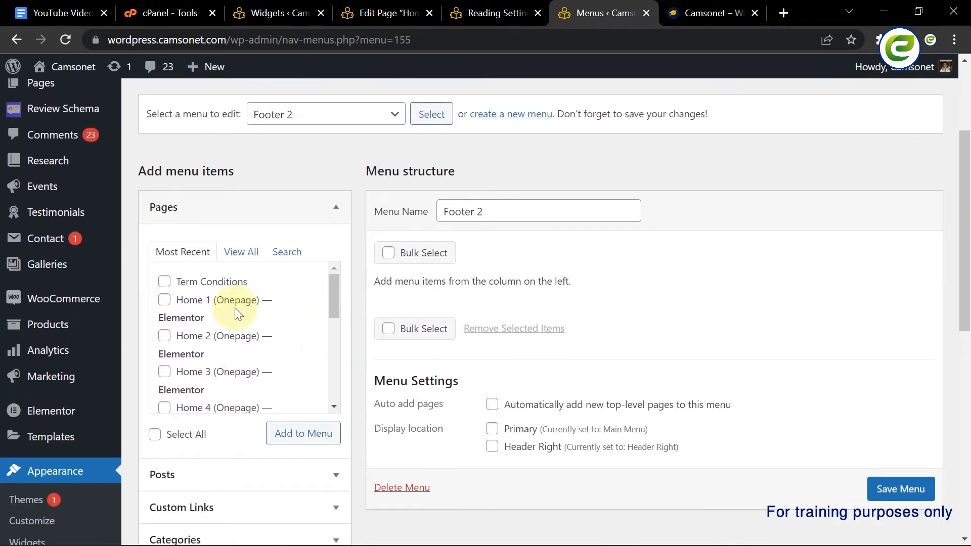
left_click(181, 296)
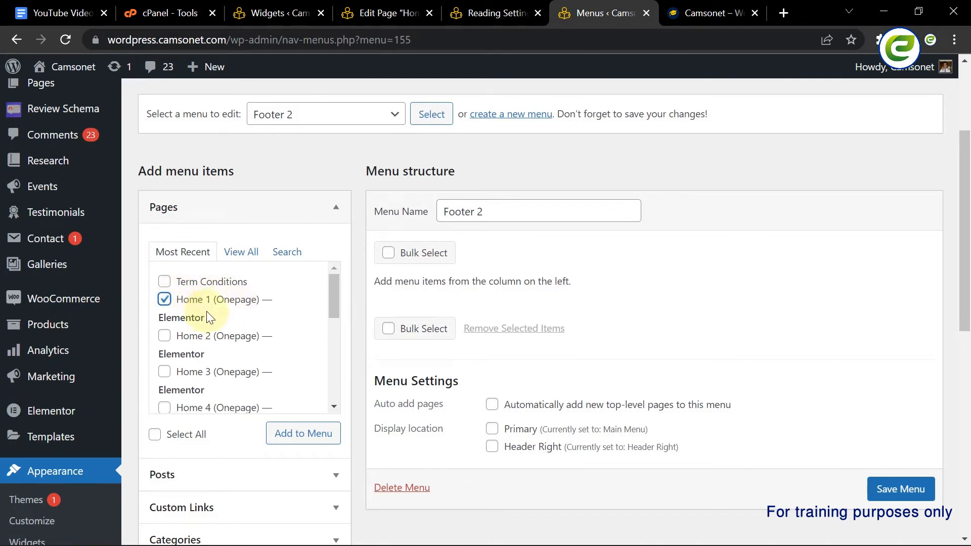
left_click(205, 336)
left_click(205, 374)
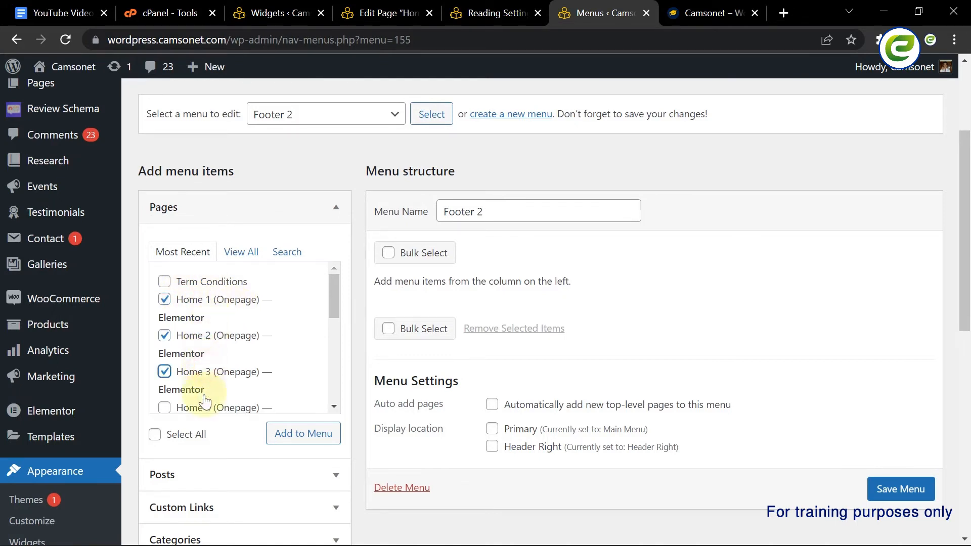
left_click(210, 408)
left_click(291, 433)
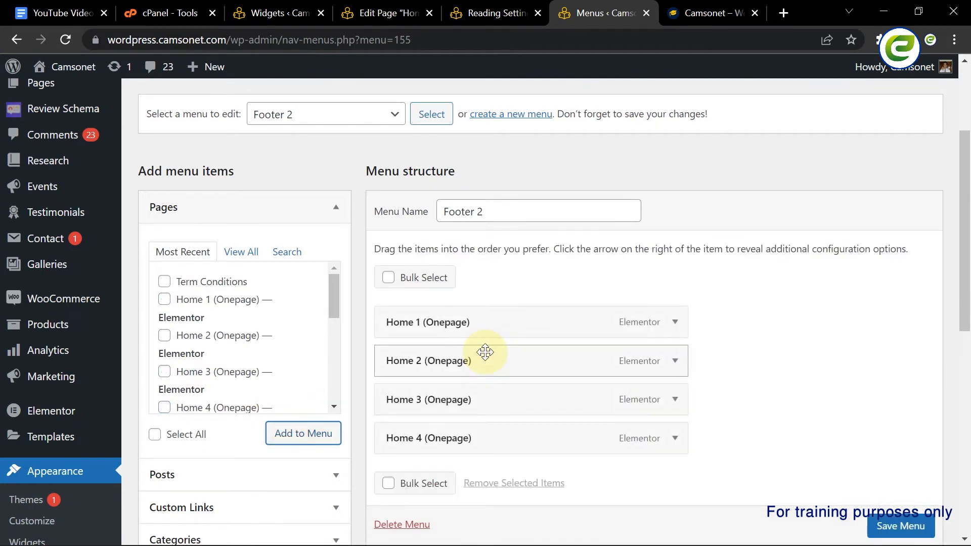
- Save the Footer 2 menu with its four added Home pages
scroll(485, 353, "down", 1)
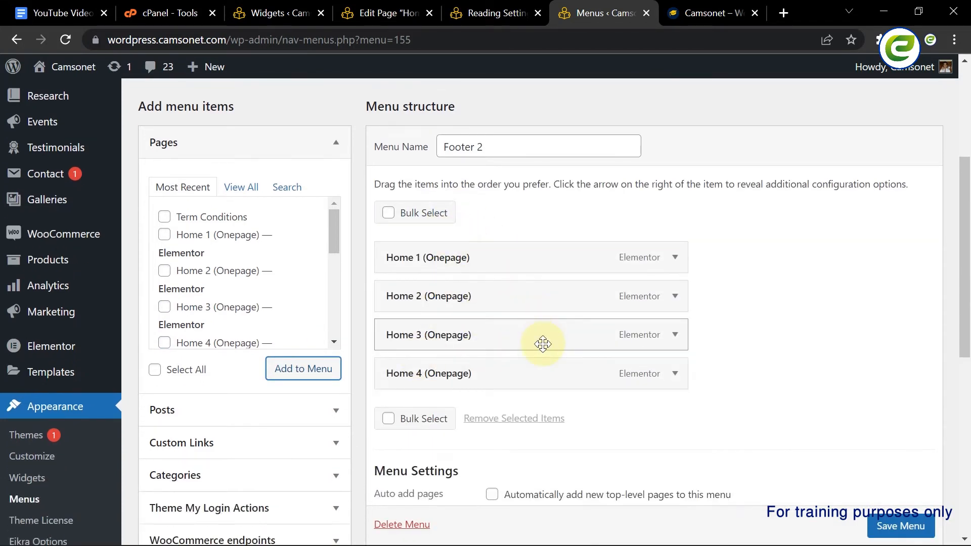
left_click(900, 526)
scroll(900, 526, "down", 1)
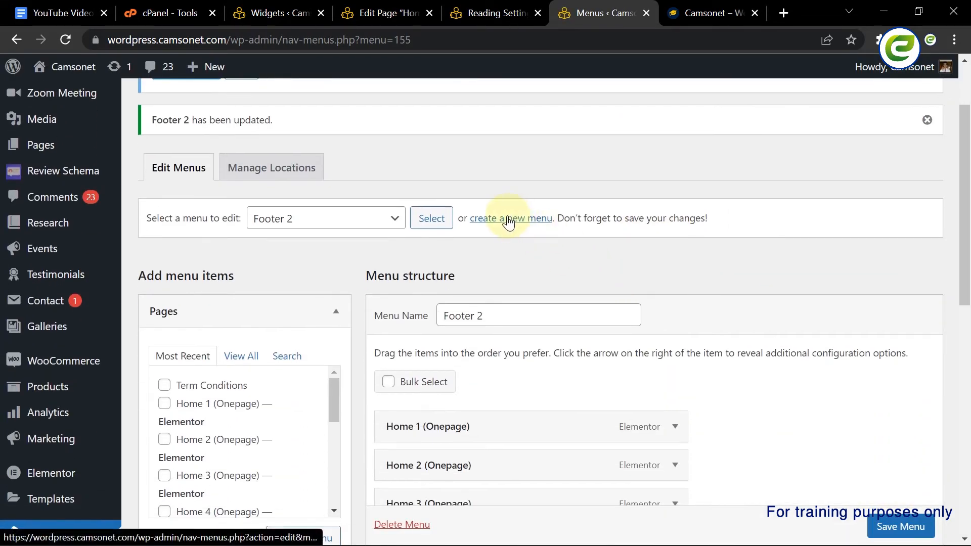
- Create another menu named "Footer 3" without assigning it a display location
left_click(508, 221)
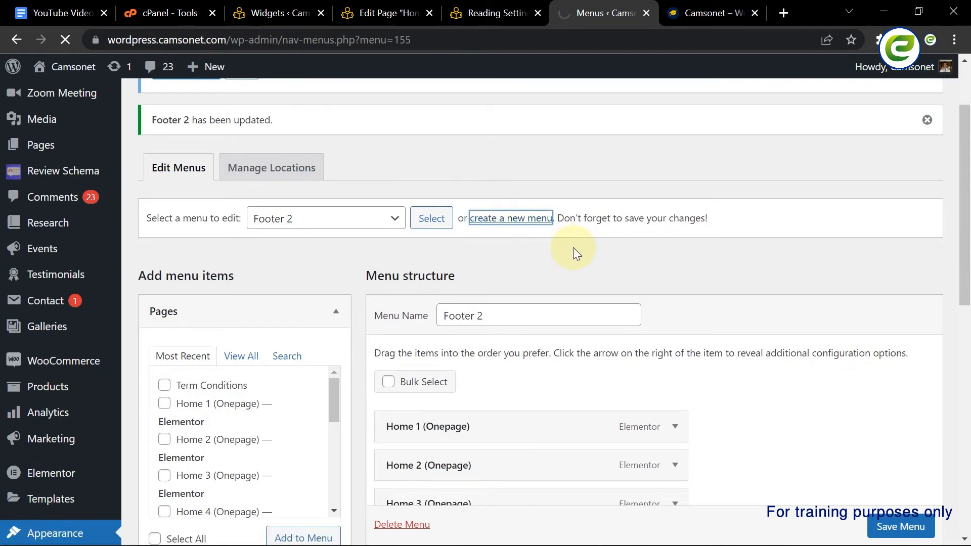
scroll(572, 247, "down", 3)
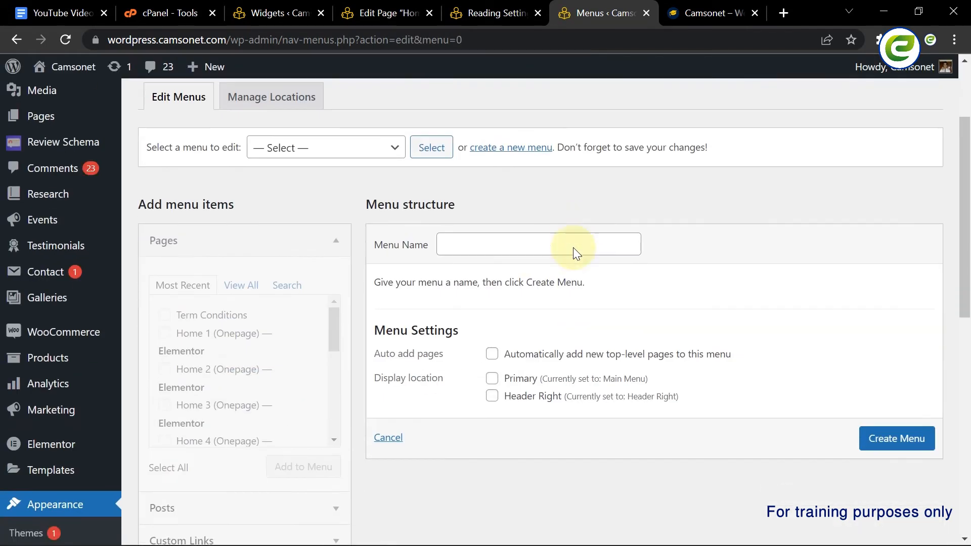
left_click(528, 215)
type("F")
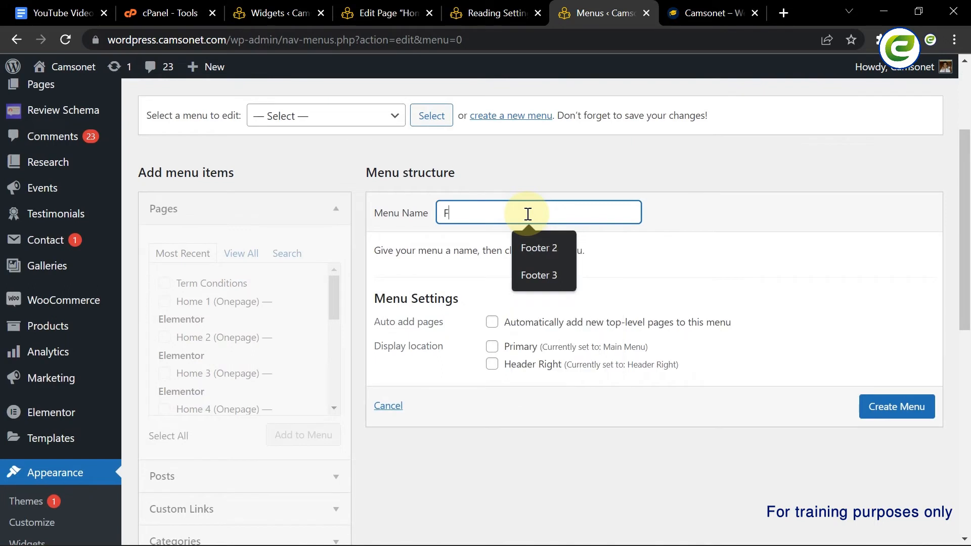
type("ooter 3")
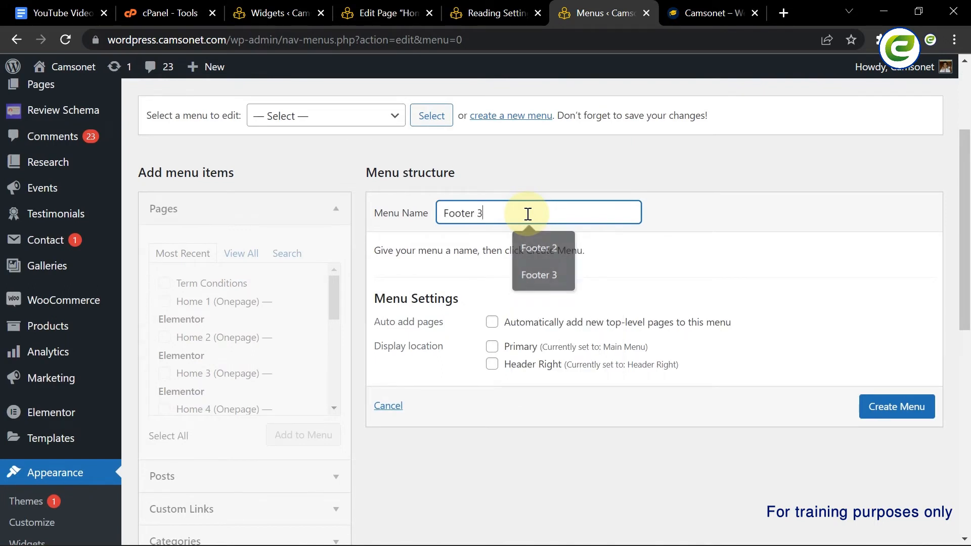
left_click(806, 373)
left_click(889, 416)
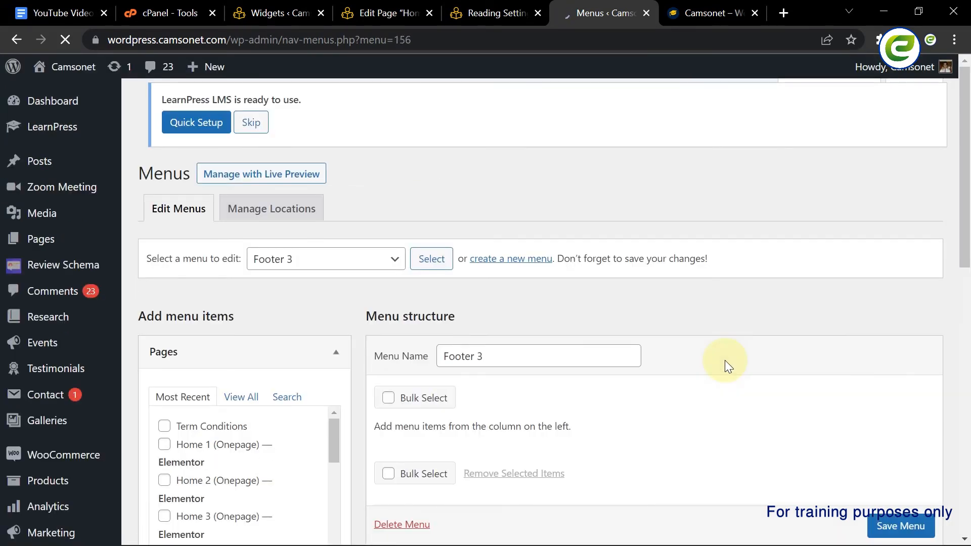
- Add the pages Home 1, Home 2, Home 3 and Home 4 (Onepage) to the Footer 3 menu and save it
scroll(502, 361, "down", 1)
left_click(227, 223)
left_click(228, 259)
left_click(229, 295)
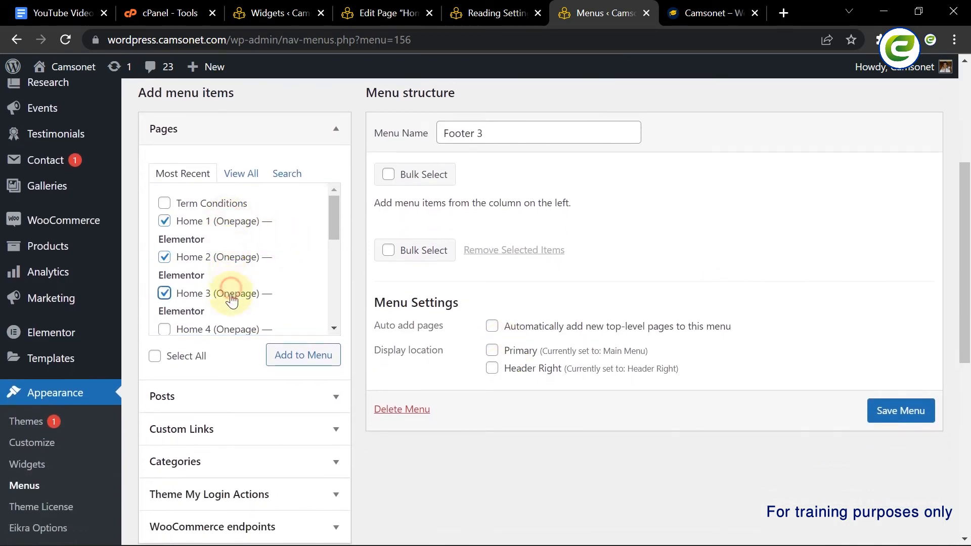
left_click(228, 329)
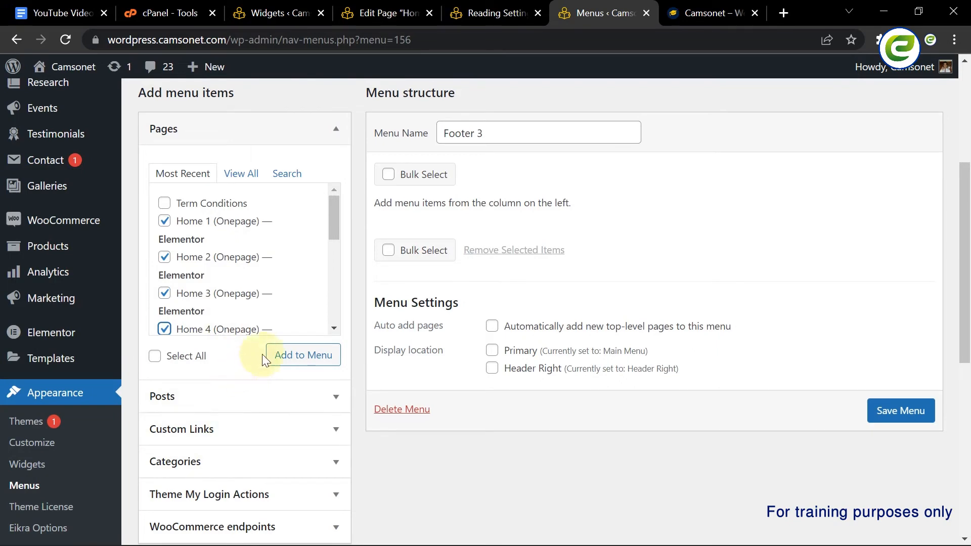
left_click(291, 355)
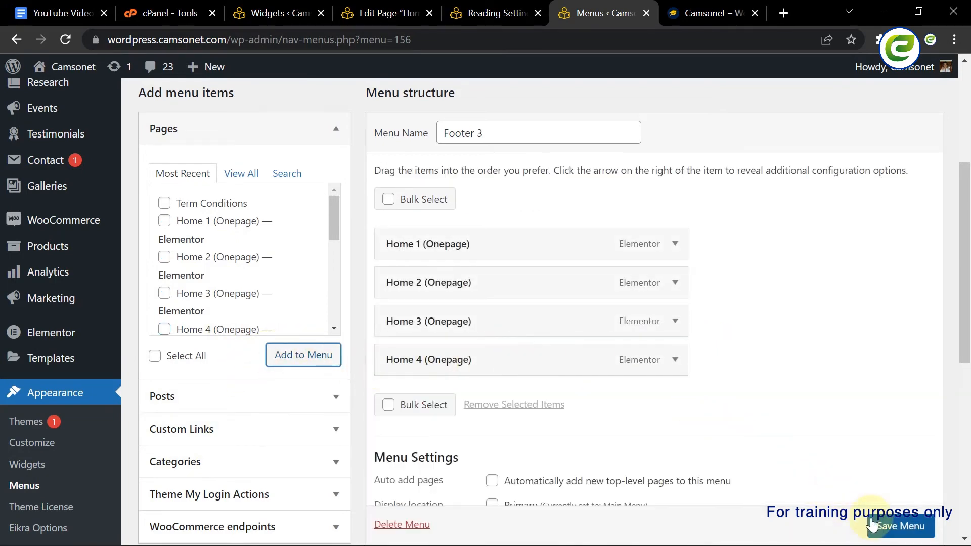
left_click(891, 529)
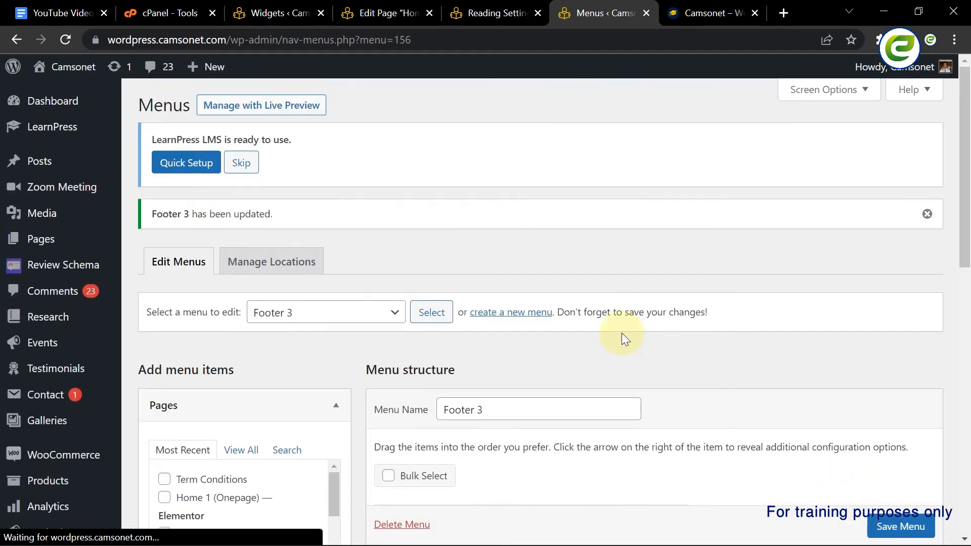
- Create another menu named "Footer 4" without assigning it a display location
scroll(532, 250, "down", 1)
left_click(510, 266)
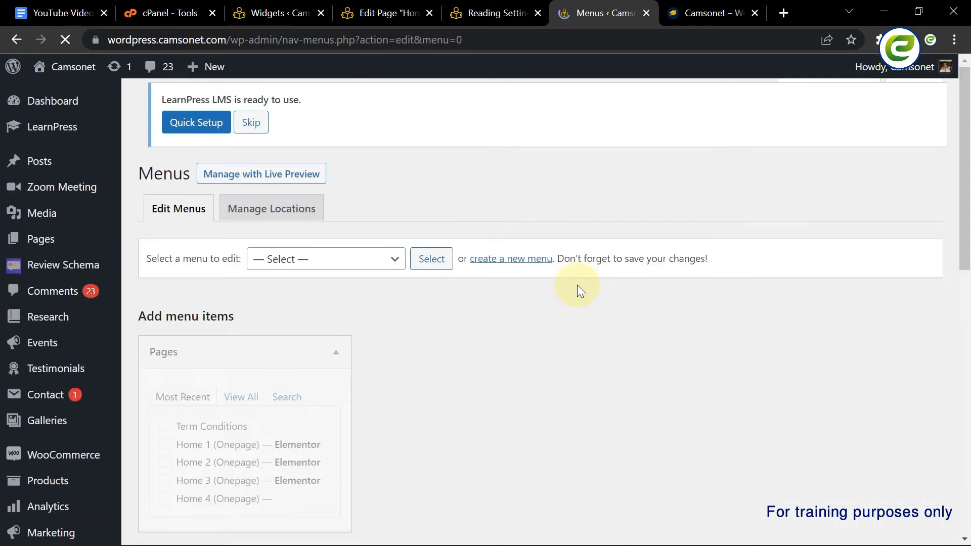
scroll(579, 285, "down", 2)
left_click(544, 256)
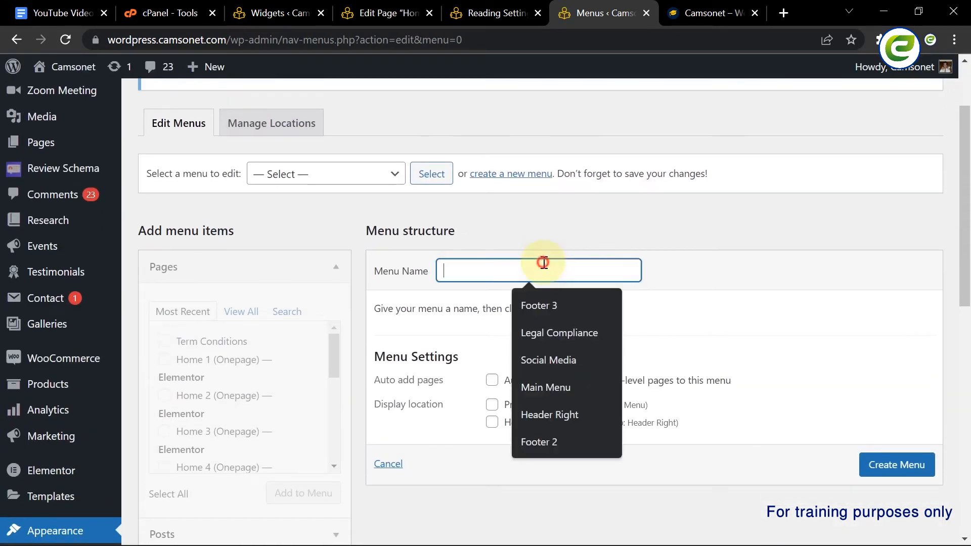
type("Footer 4")
left_click(702, 308)
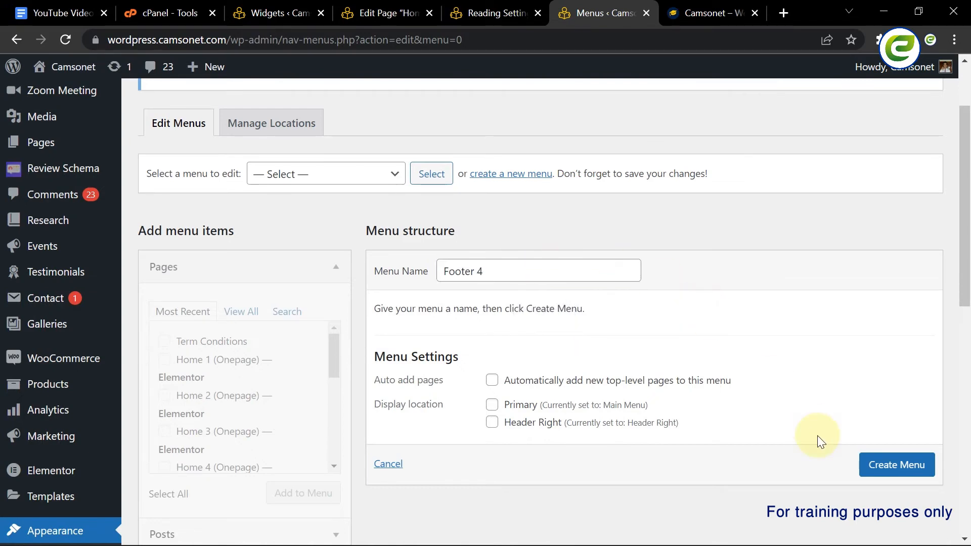
left_click(879, 460)
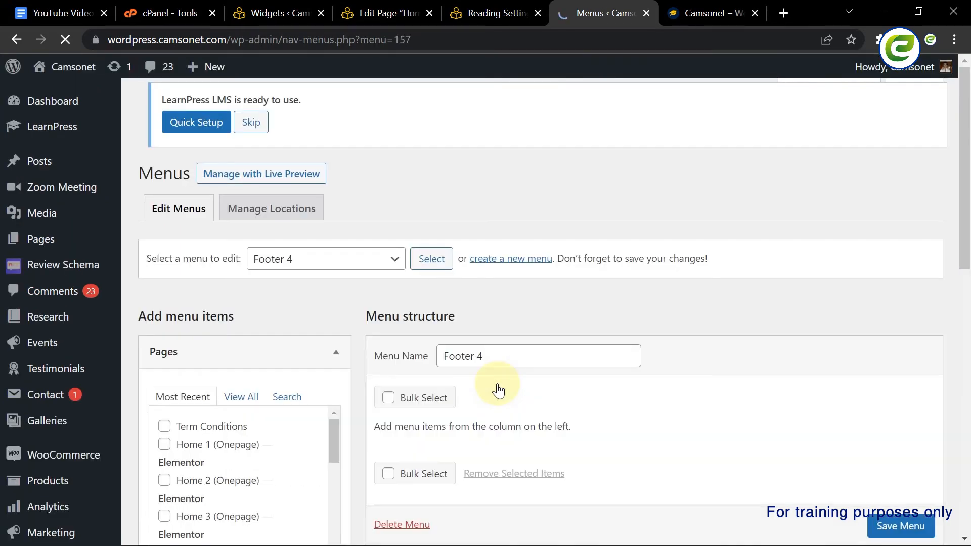
- Add the pages Home 1, Home 2, Home 3 and Home 4 (Onepage) to the Footer 4 menu and save it
scroll(297, 331, "down", 3)
left_click(222, 289)
left_click(224, 337)
left_click(217, 372)
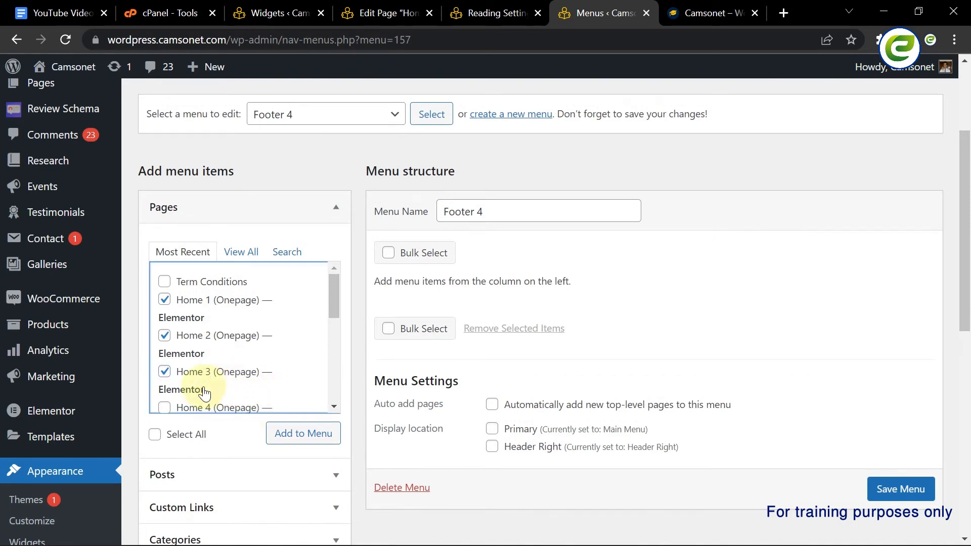
left_click(227, 407)
left_click(291, 434)
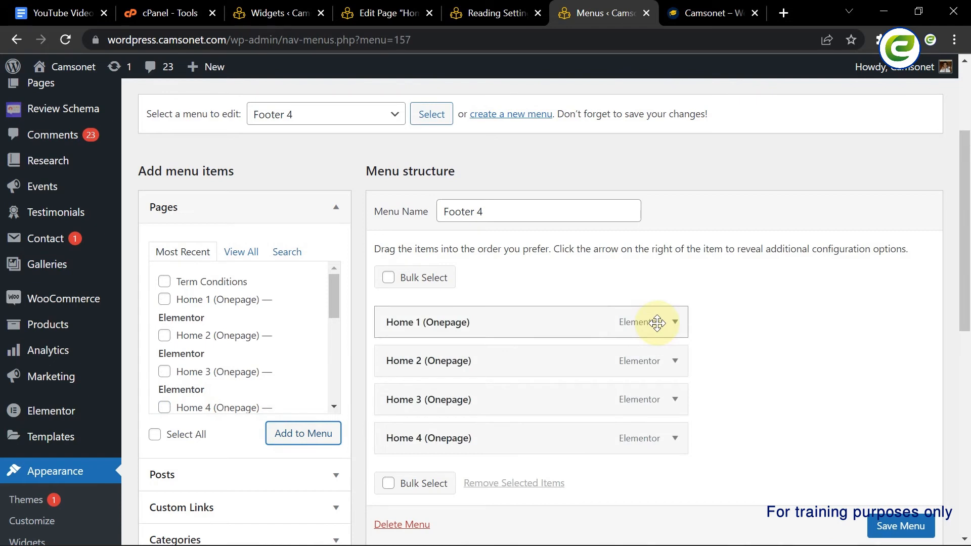
scroll(702, 362, "down", 1)
scroll(810, 435, "down", 2)
left_click(889, 518)
scroll(869, 481, "down", 1)
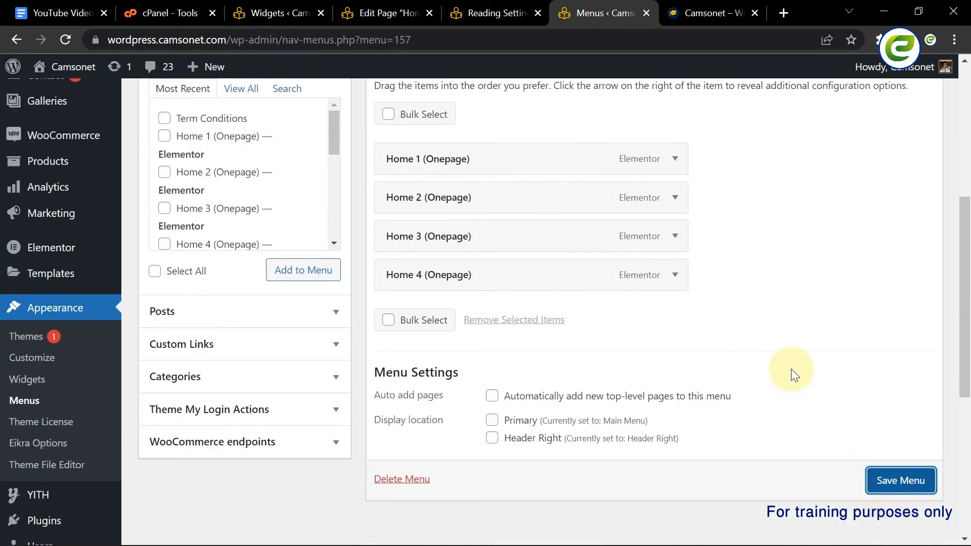
left_click(904, 485)
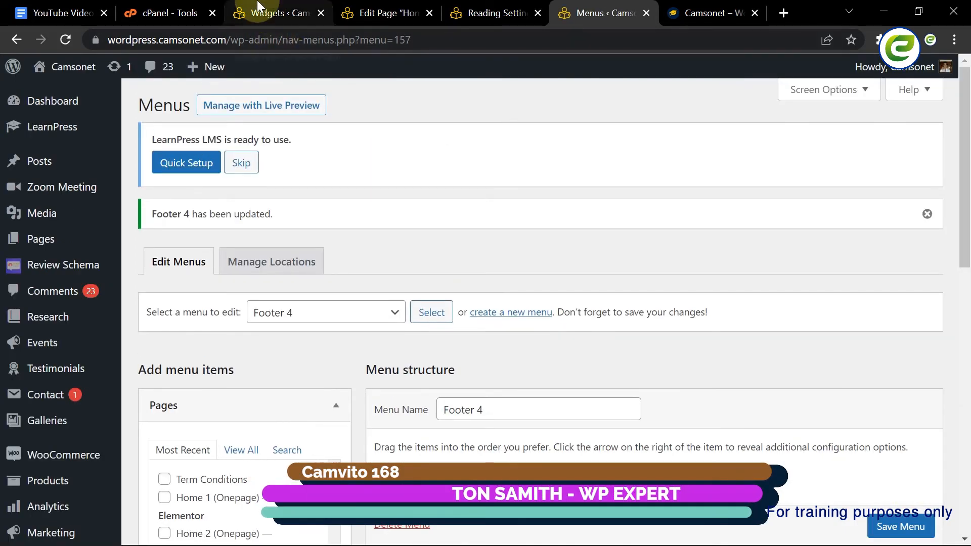
- Return to the Widgets screen and reload it so the new menus can be selected
left_click(258, 6)
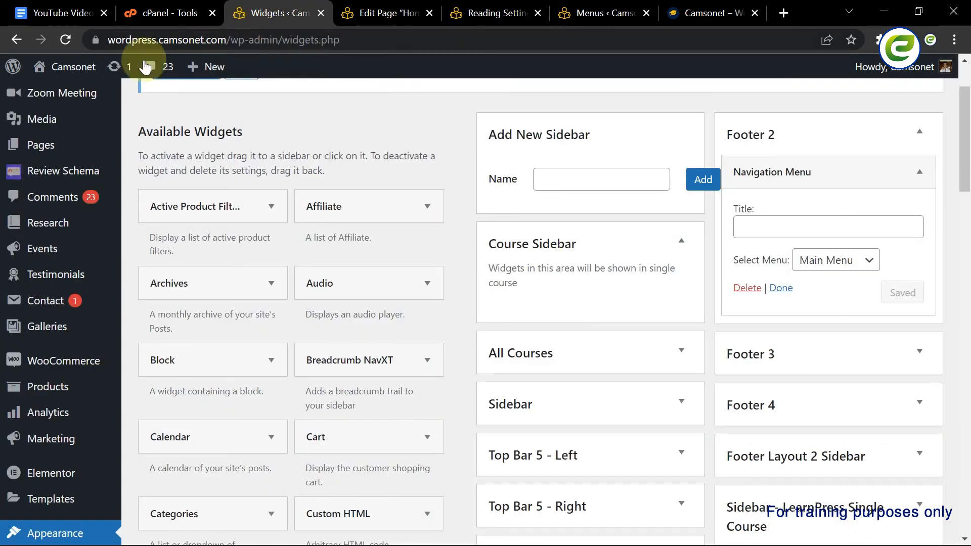
left_click(64, 44)
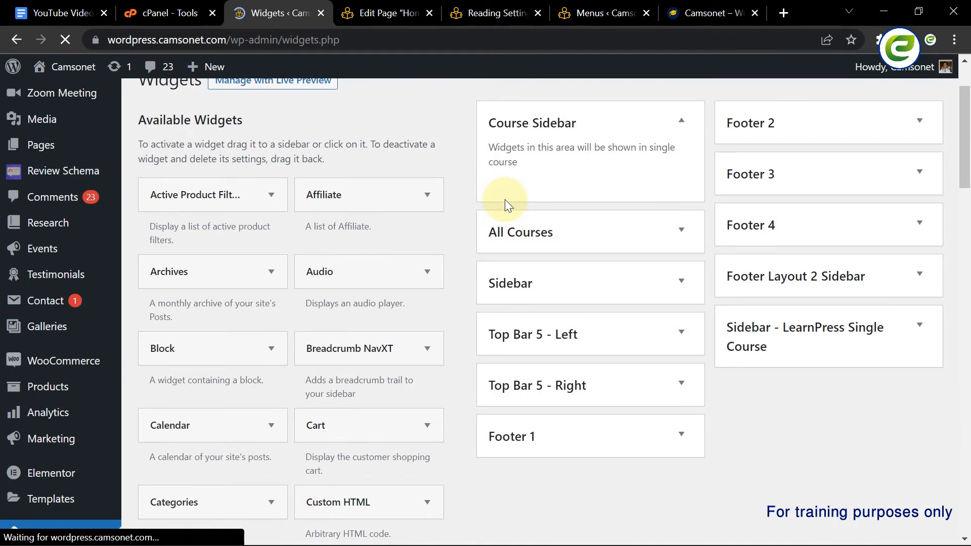
scroll(730, 257, "up", 1)
scroll(730, 256, "down", 3)
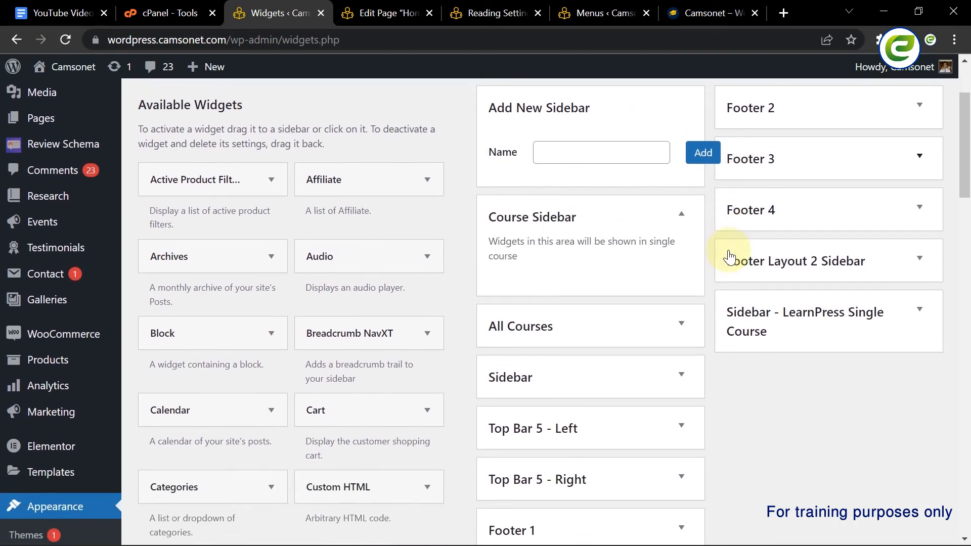
scroll(849, 198, "up", 3)
- Set the Footer 2 area's Navigation Menu widget to the Footer 2 menu, title it "Footer 2", save it and collapse it
left_click(918, 178)
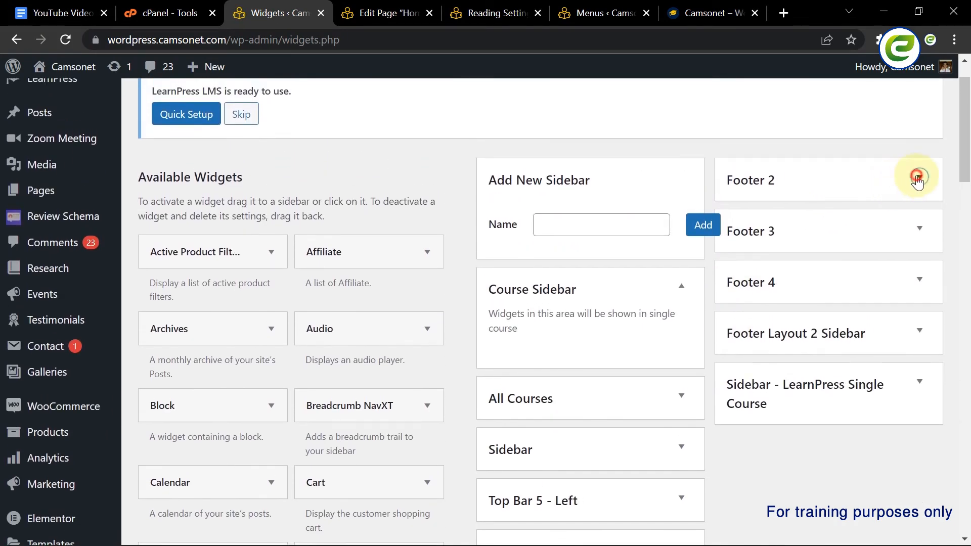
left_click(919, 219)
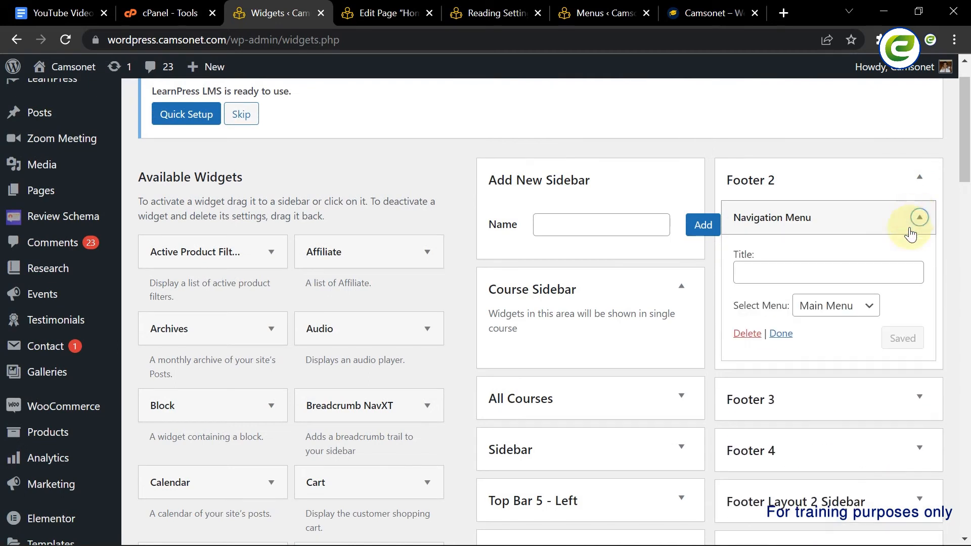
left_click(863, 306)
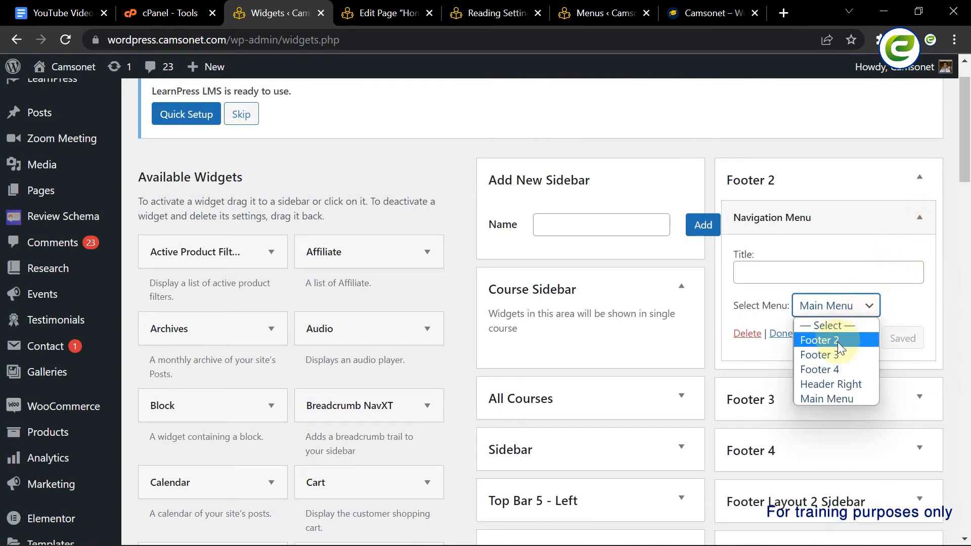
left_click(814, 341)
left_click(826, 272)
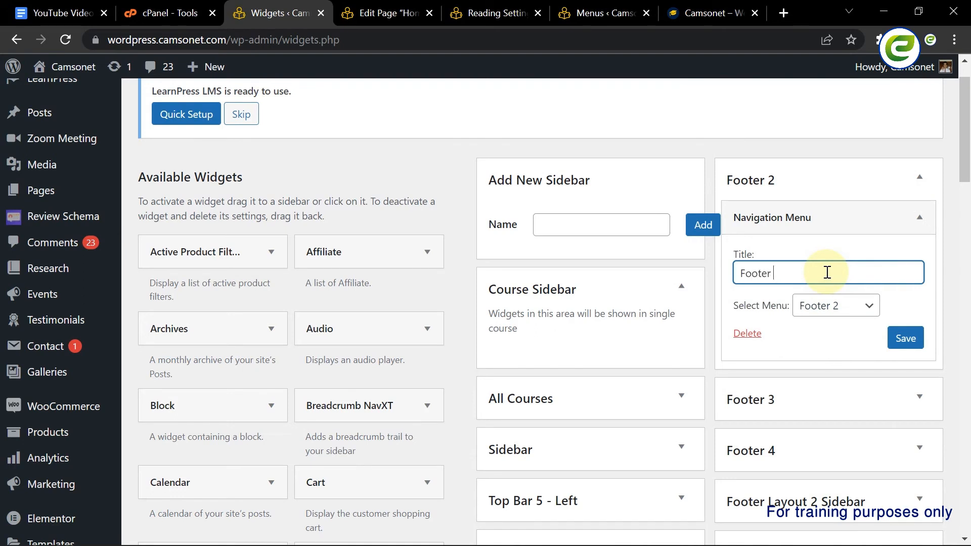
type("Footer 2")
left_click(903, 340)
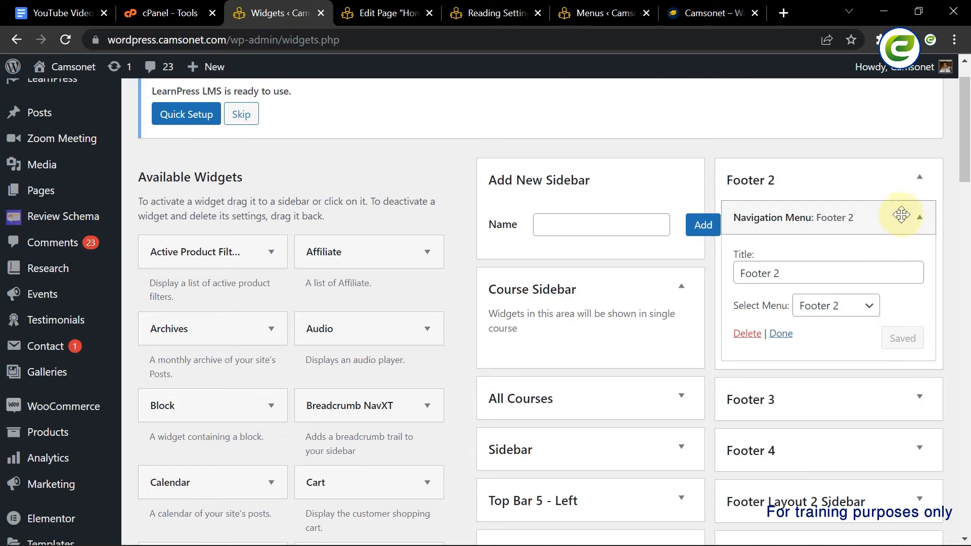
left_click(919, 213)
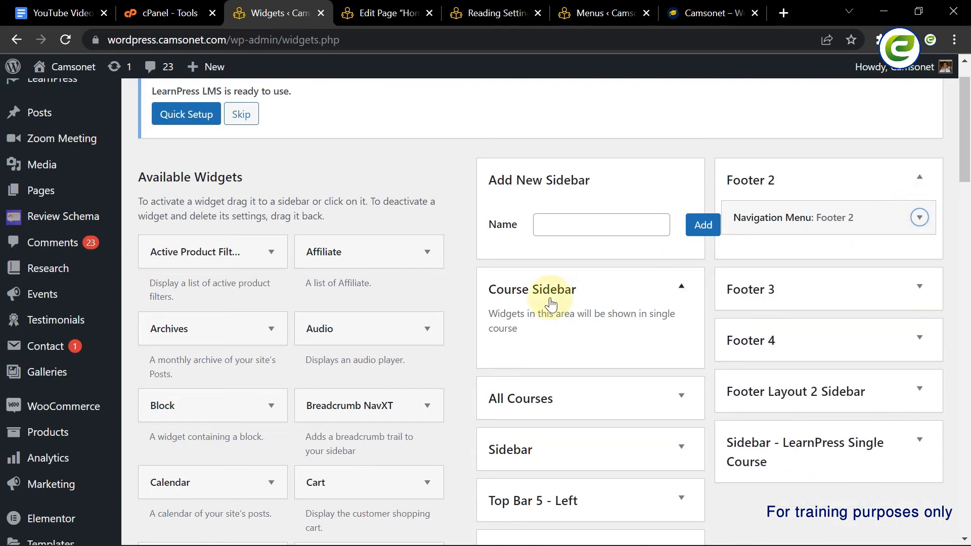
- Add a Navigation Menu widget to the Footer 3 area
scroll(385, 348, "down", 15)
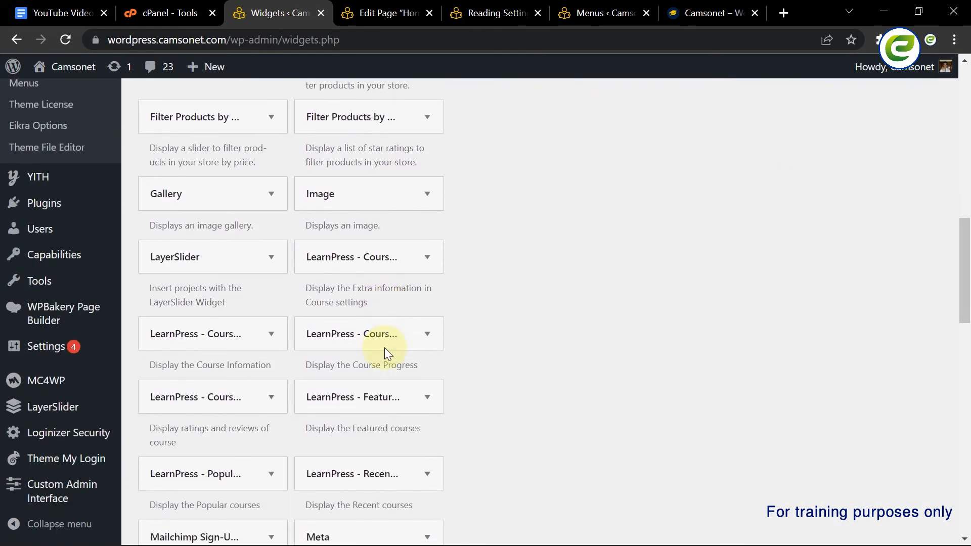
scroll(386, 348, "down", 2)
left_click(254, 332)
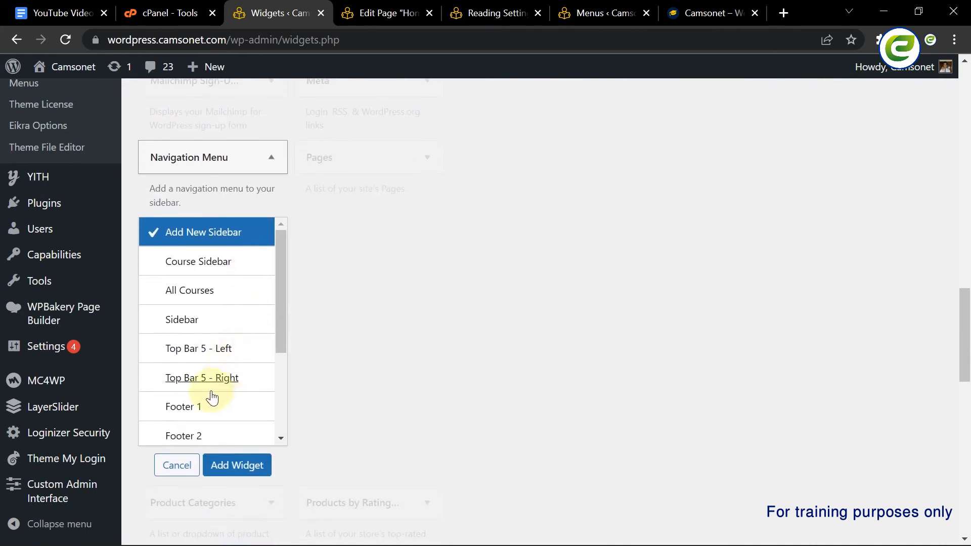
scroll(203, 408, "down", 2)
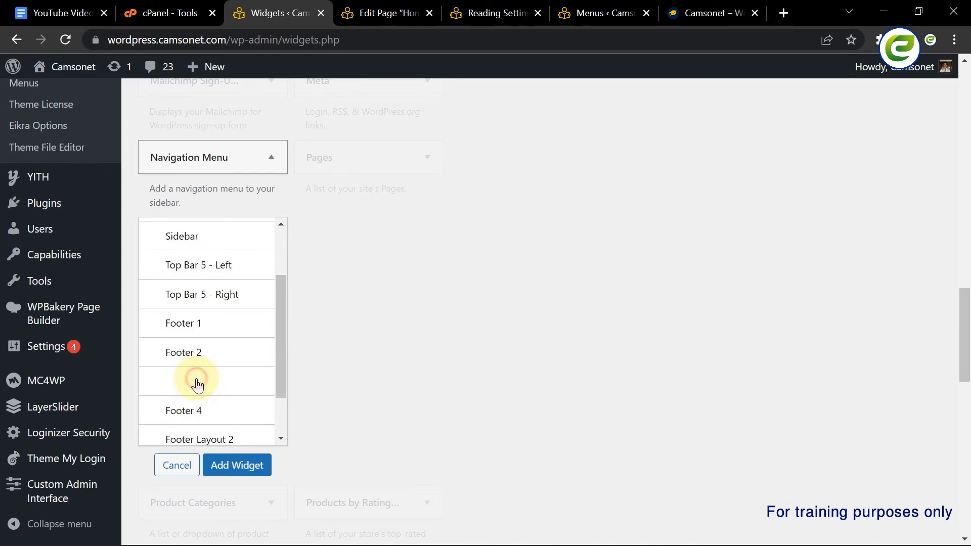
left_click(198, 384)
left_click(238, 465)
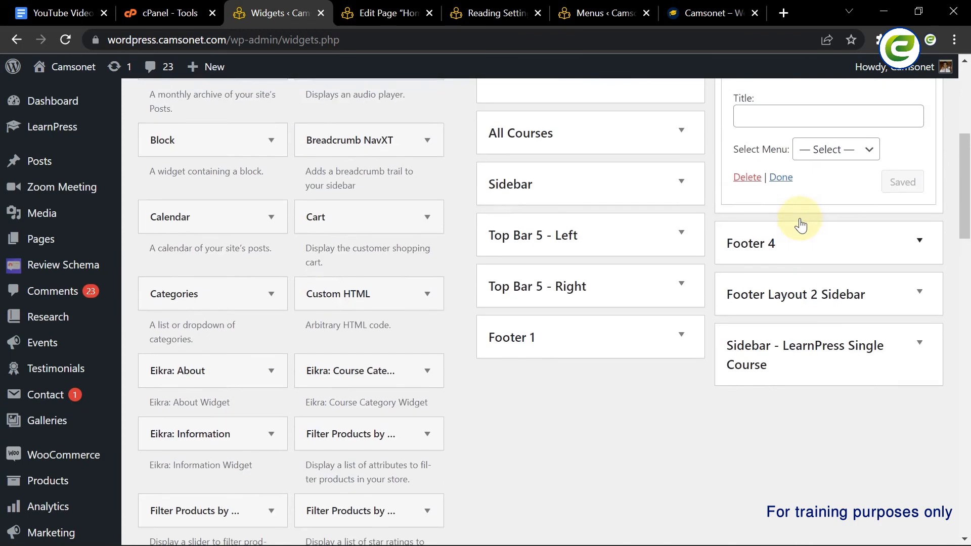
- Title the Footer 3 area's Navigation Menu widget "Footer 3", assign it the Footer 3 menu and save it
scroll(845, 237, "up", 3)
left_click(845, 272)
type("Footer 3")
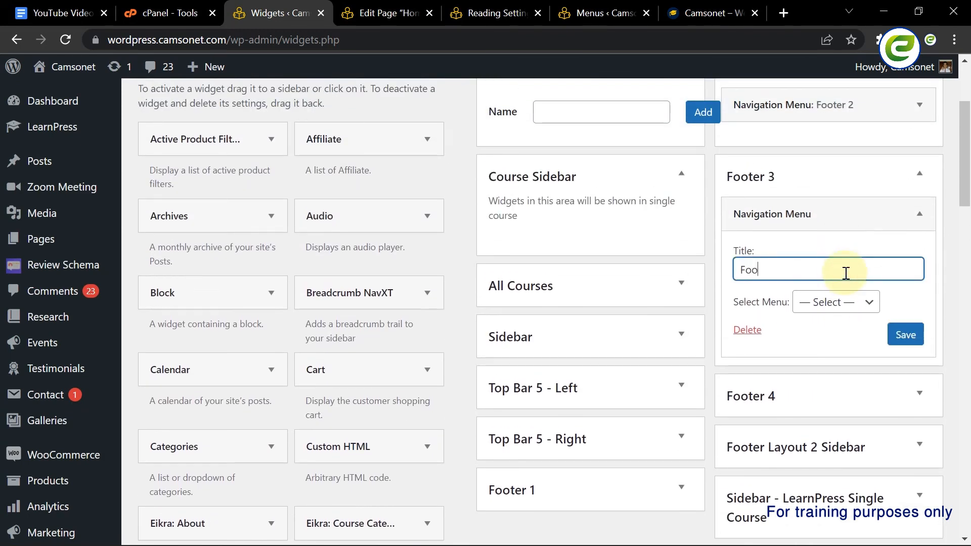
left_click(855, 303)
left_click(853, 350)
left_click(905, 335)
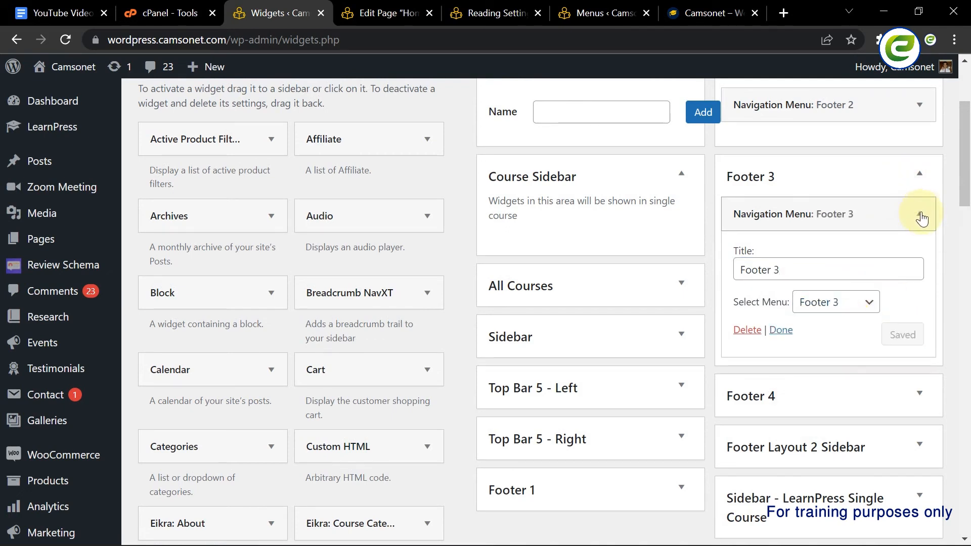
left_click(919, 176)
- Add a Navigation Menu widget to the Footer 4 area
scroll(546, 348, "down", 20)
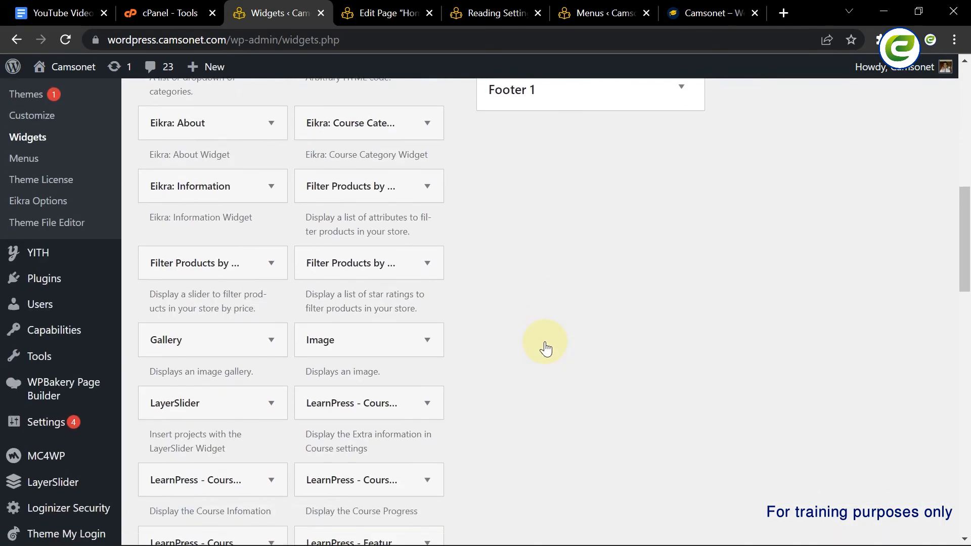
scroll(545, 347, "down", 2)
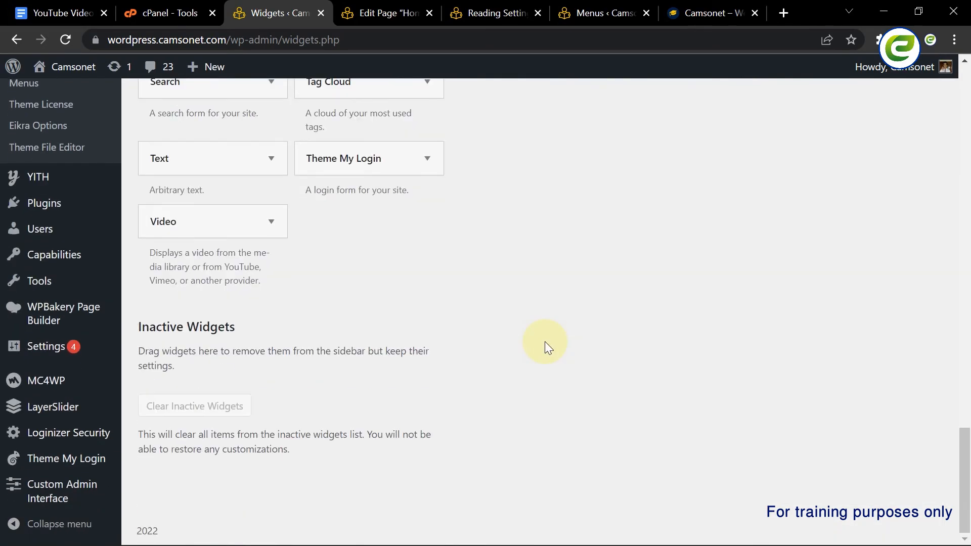
scroll(545, 347, "up", 6)
scroll(346, 322, "up", 6)
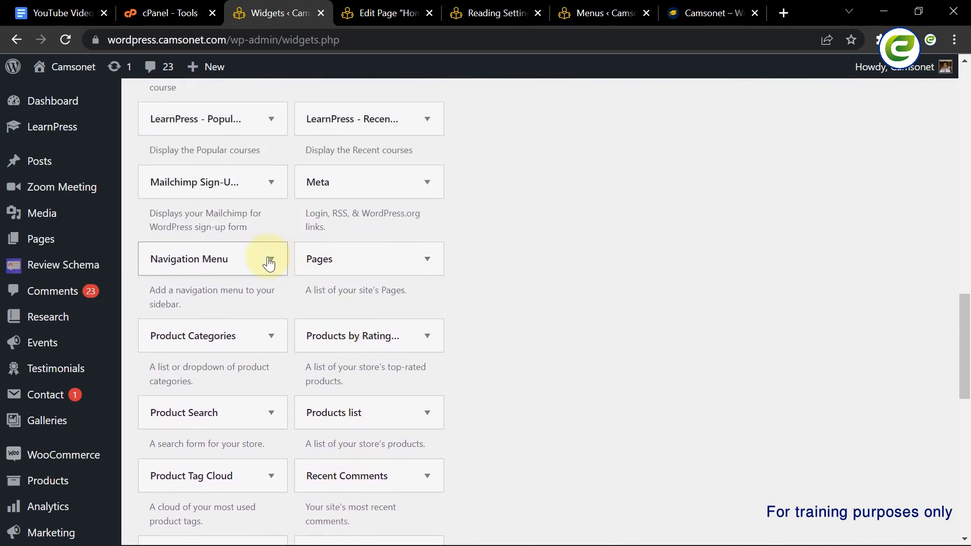
left_click(270, 259)
scroll(242, 353, "down", 3)
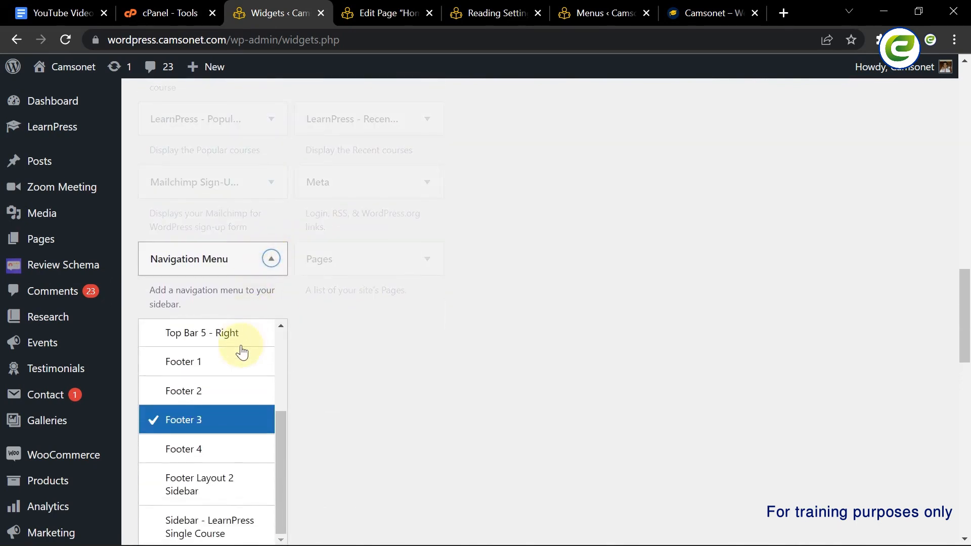
left_click(196, 451)
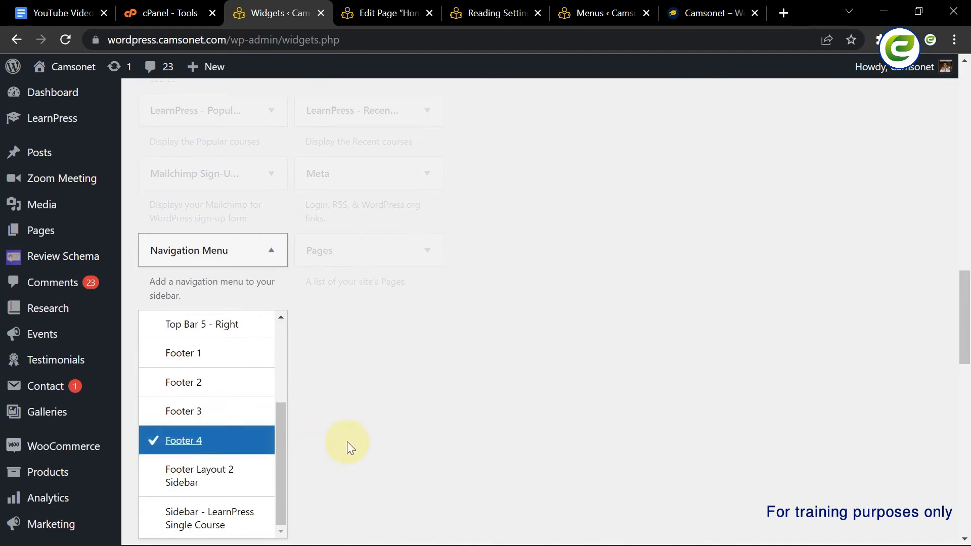
scroll(347, 441, "down", 5)
left_click(249, 329)
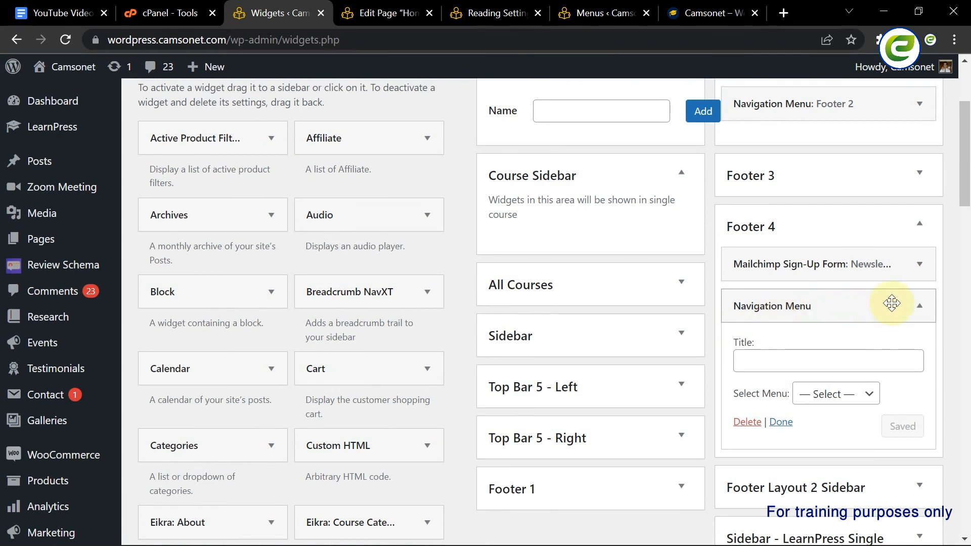
- Delete the Mailchimp Sign-Up Form widget titled "Newsletter" from the Footer 4 area
scroll(892, 302, "up", 1)
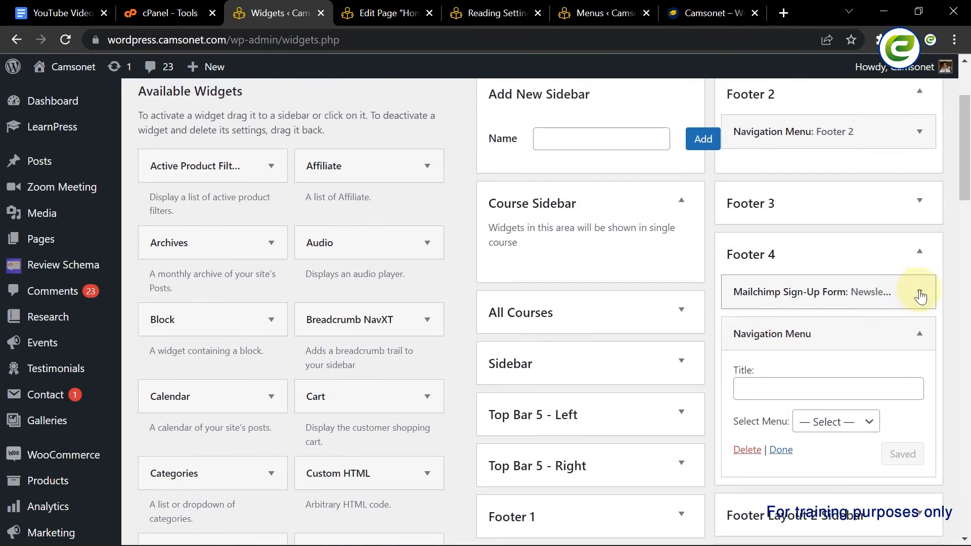
left_click(919, 294)
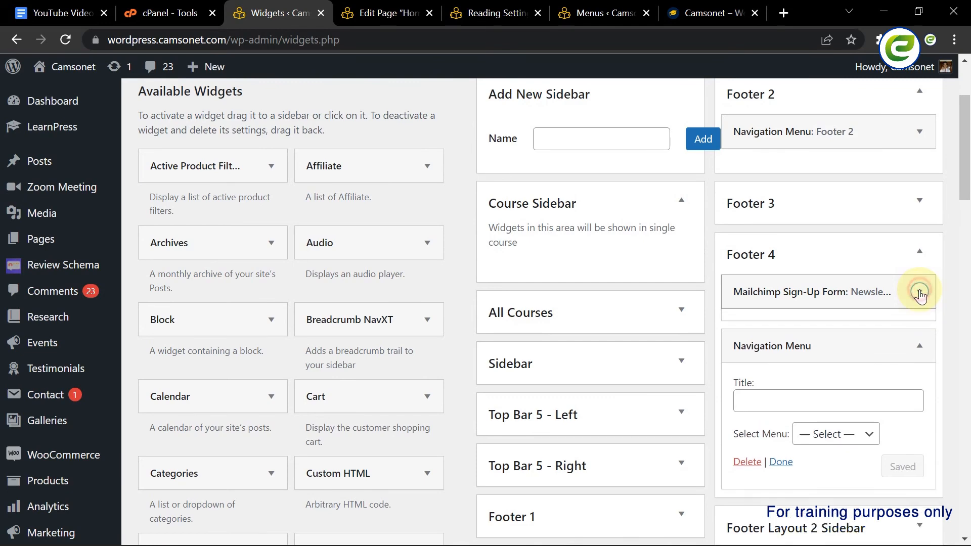
scroll(890, 303, "down", 3)
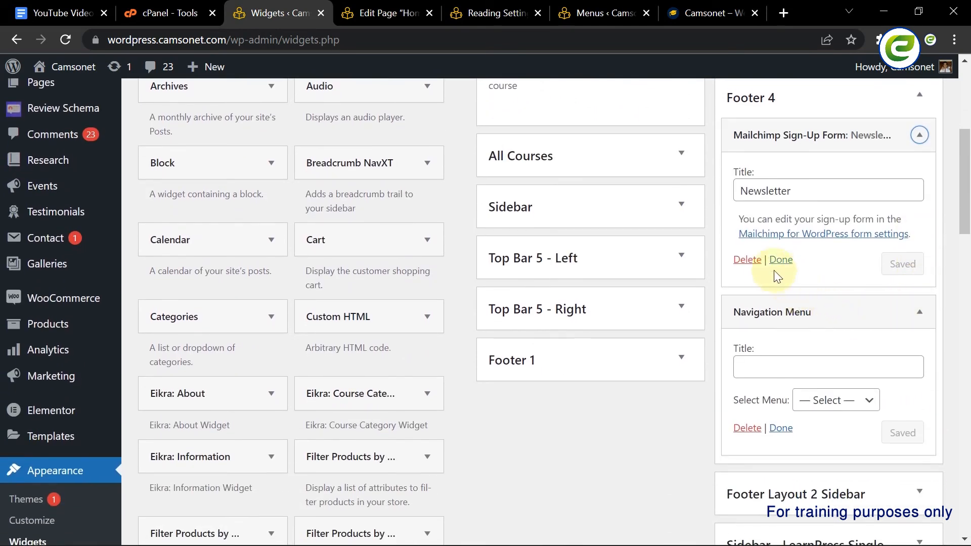
left_click(747, 260)
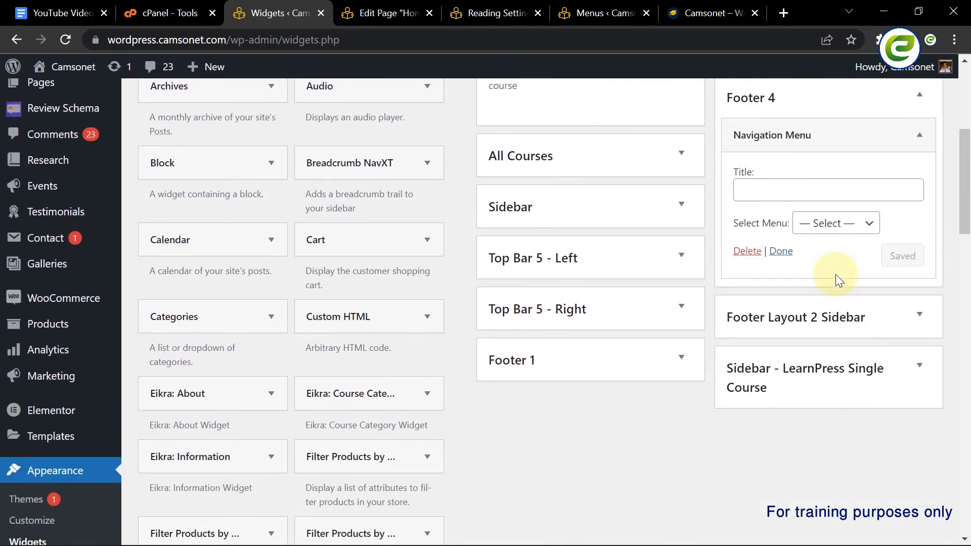
- Title the Footer 4 area's Navigation Menu widget "Footer 4", assign it the Footer 4 menu and save it
scroll(835, 274, "up", 2)
left_click(814, 297)
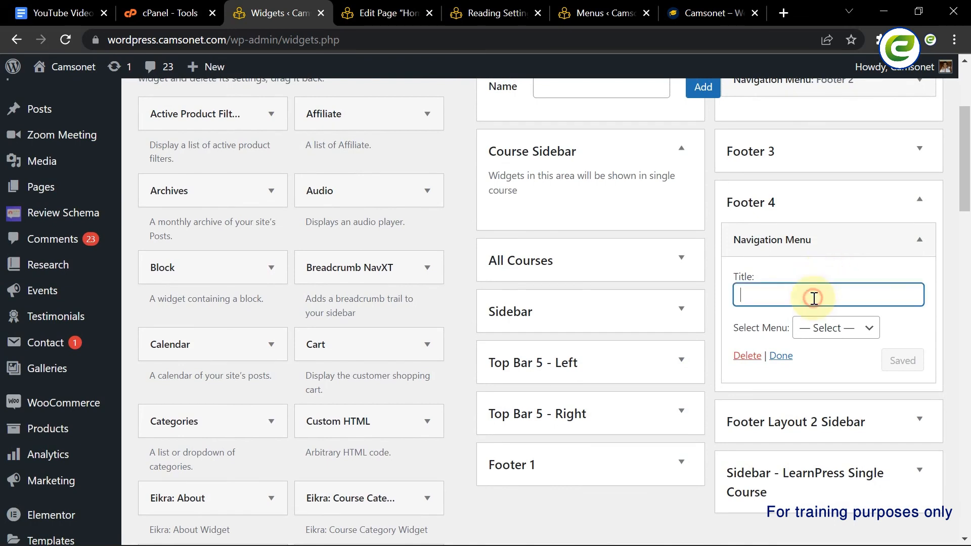
type("Footer 4")
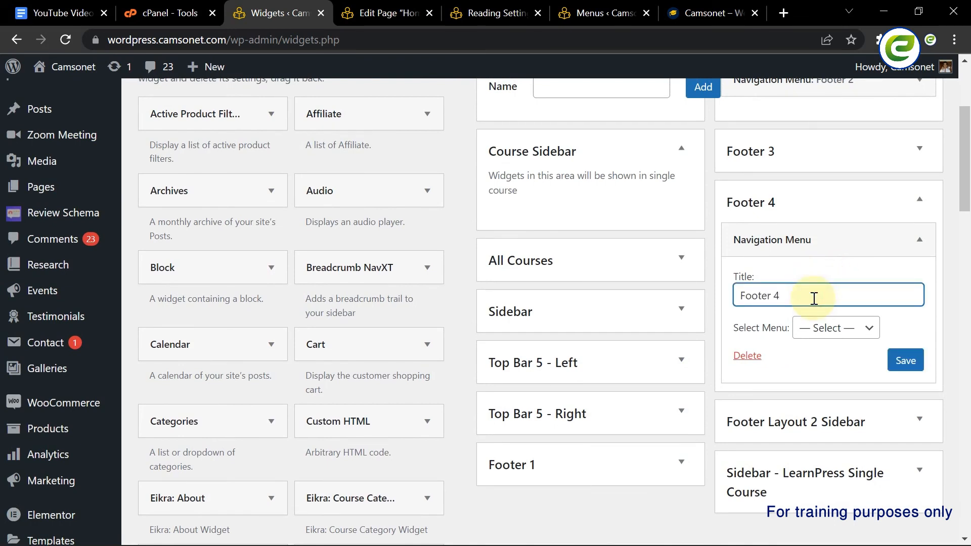
left_click(839, 332)
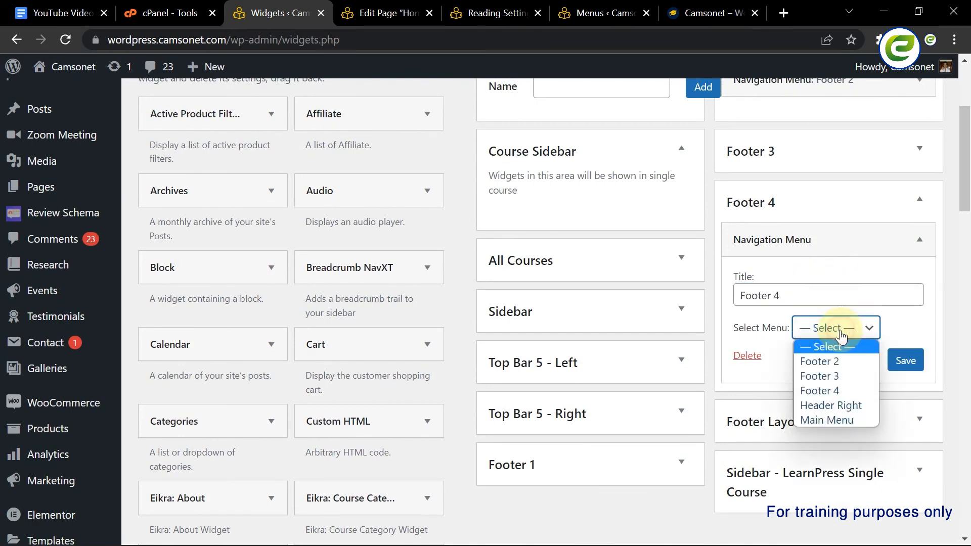
left_click(842, 389)
left_click(902, 361)
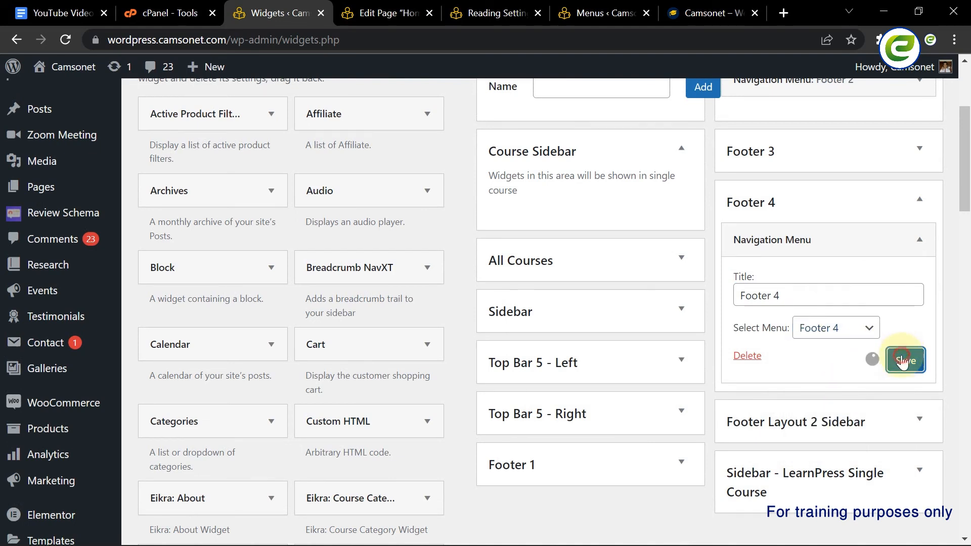
- Reload the site's front page and check the footer's menu columns
left_click(691, 17)
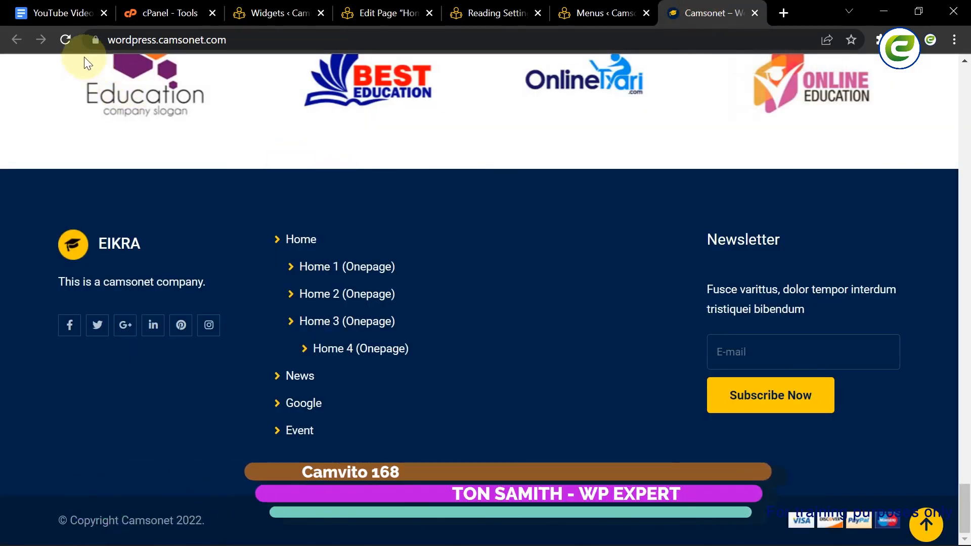
left_click(65, 40)
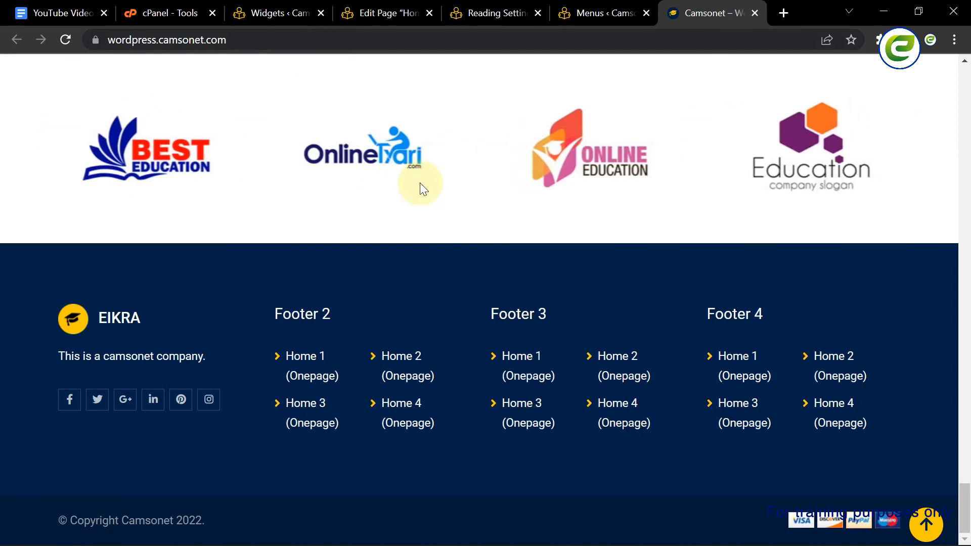
scroll(422, 185, "up", 1)
scroll(422, 185, "down", 1)
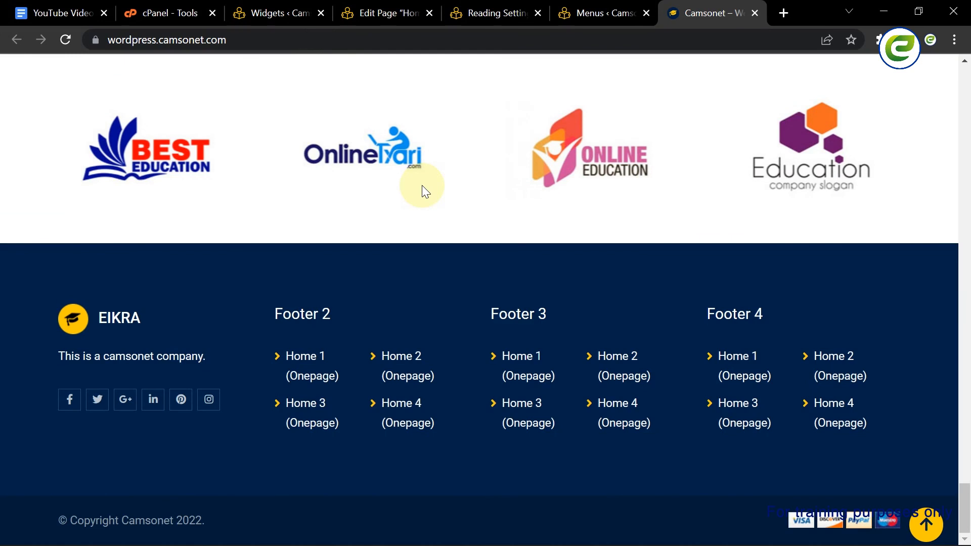